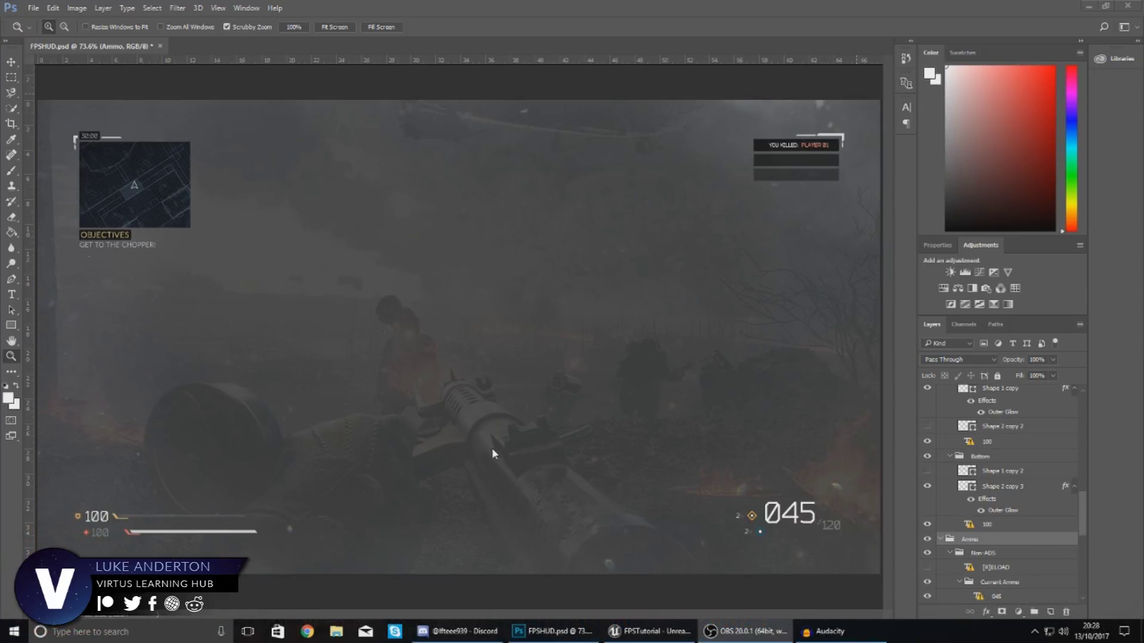
Glance at the Photoshop HUD mockup, then switch over to the Unreal Engine editor.
{"action": "left_click", "coordinate": [492, 448]}
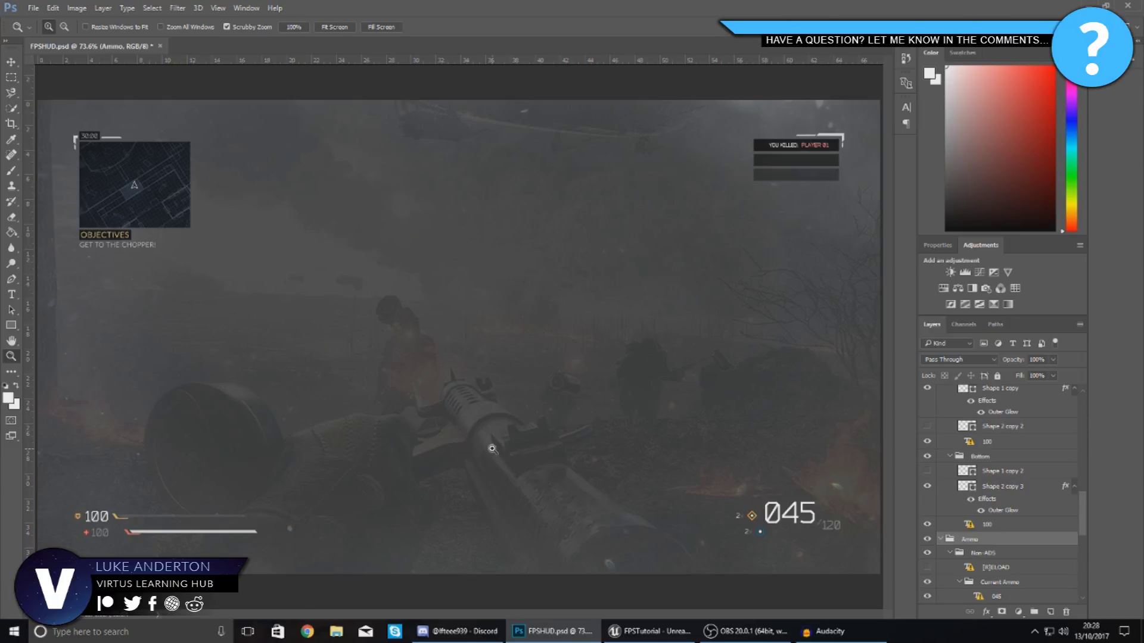
{"action": "right_click", "coordinate": [492, 450]}
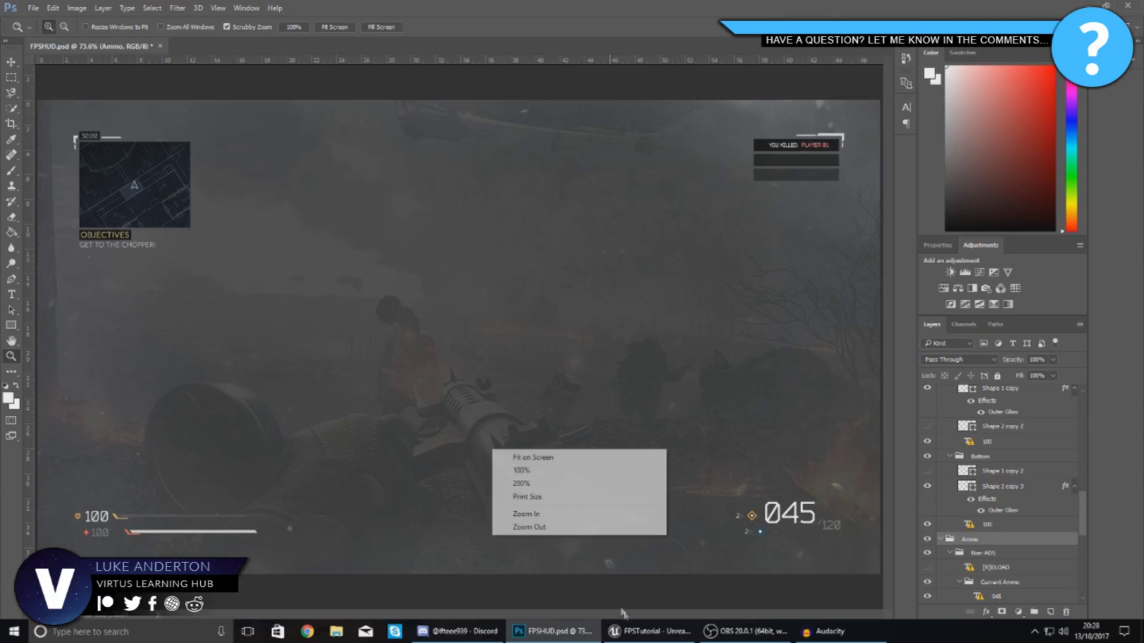
{"action": "left_click", "coordinate": [649, 630]}
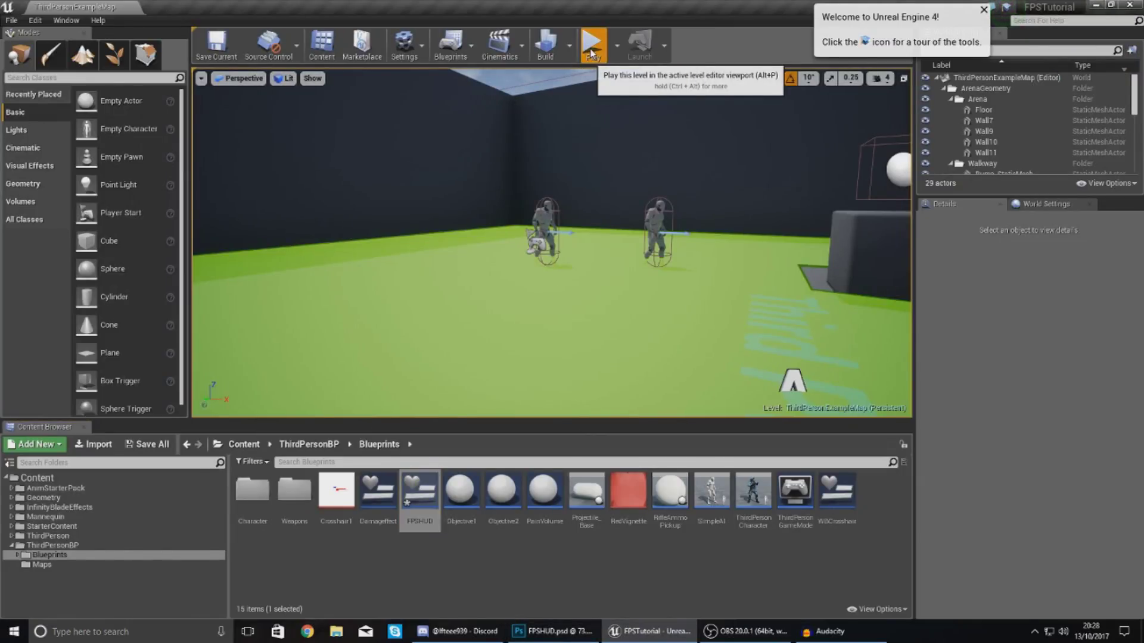
Play-test the level, walking around the arena, then stop and return to the Photoshop mockup.
{"action": "left_click", "coordinate": [592, 44]}
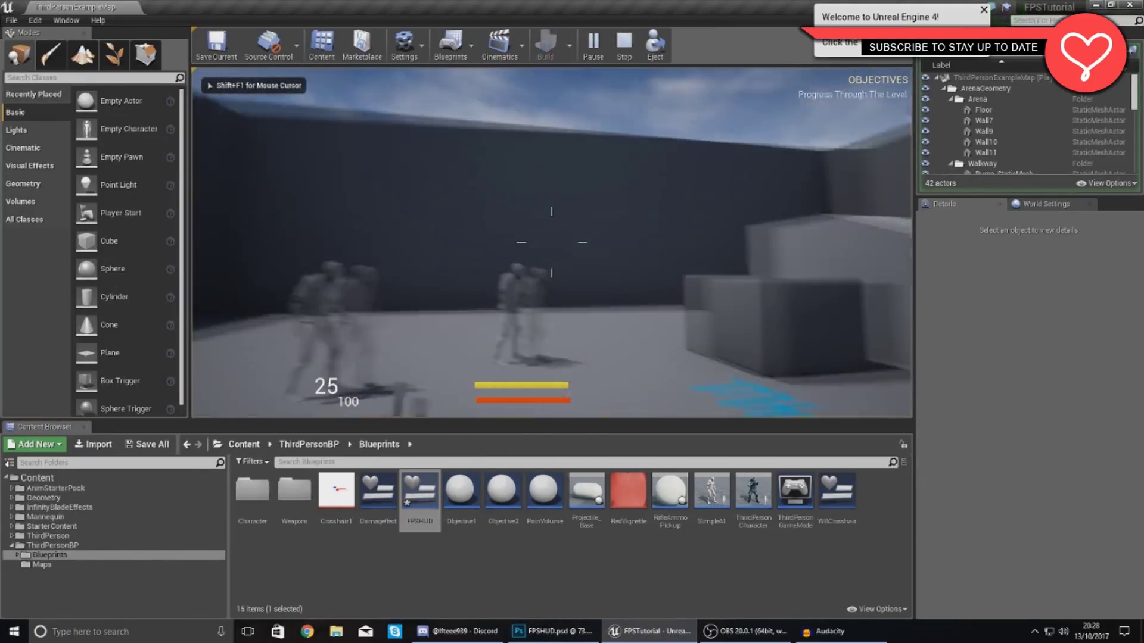
{"action": "key", "text": "a"}
{"action": "key", "text": "w"}
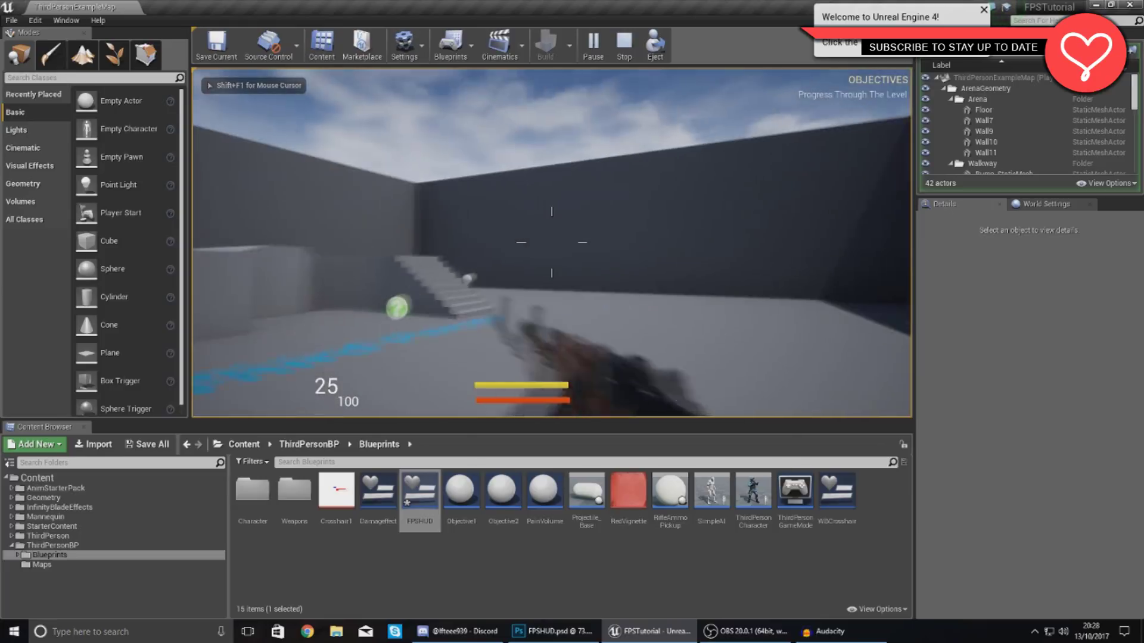
{"action": "key", "text": "w"}
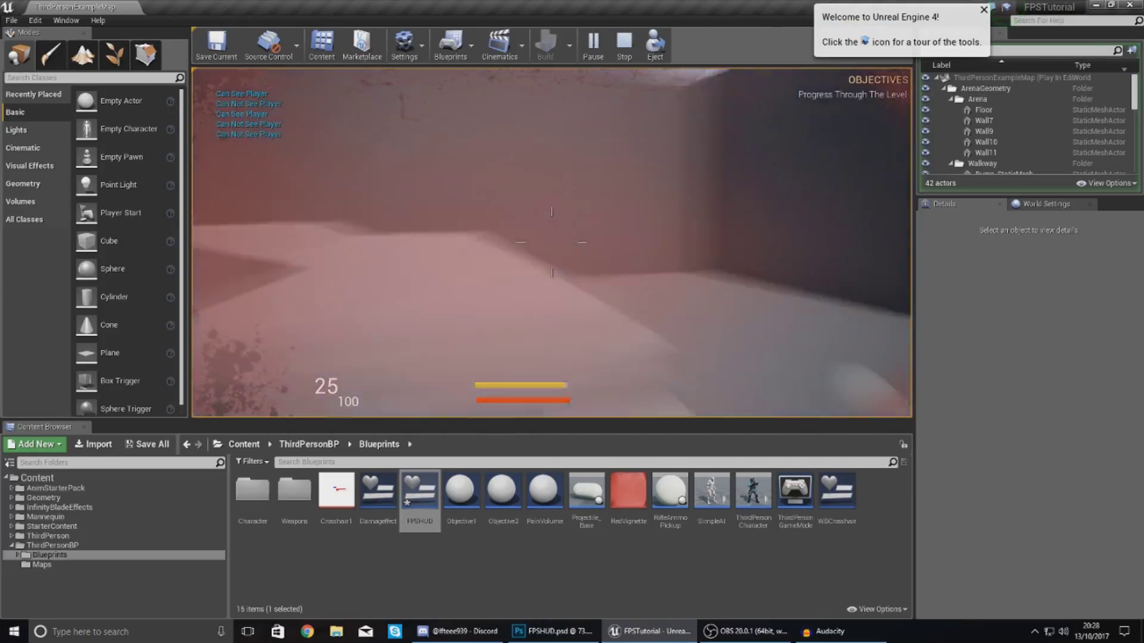
{"action": "key", "text": "Escape"}
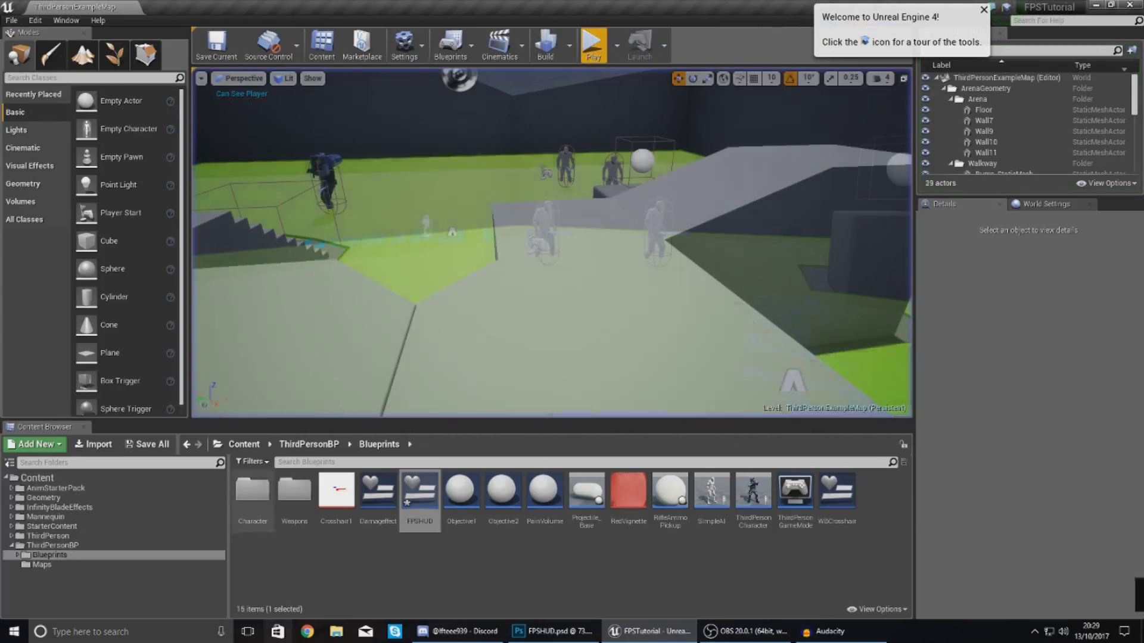
{"action": "left_click", "coordinate": [552, 631]}
{"action": "right_click", "coordinate": [484, 404]}
{"action": "left_click", "coordinate": [491, 410]}
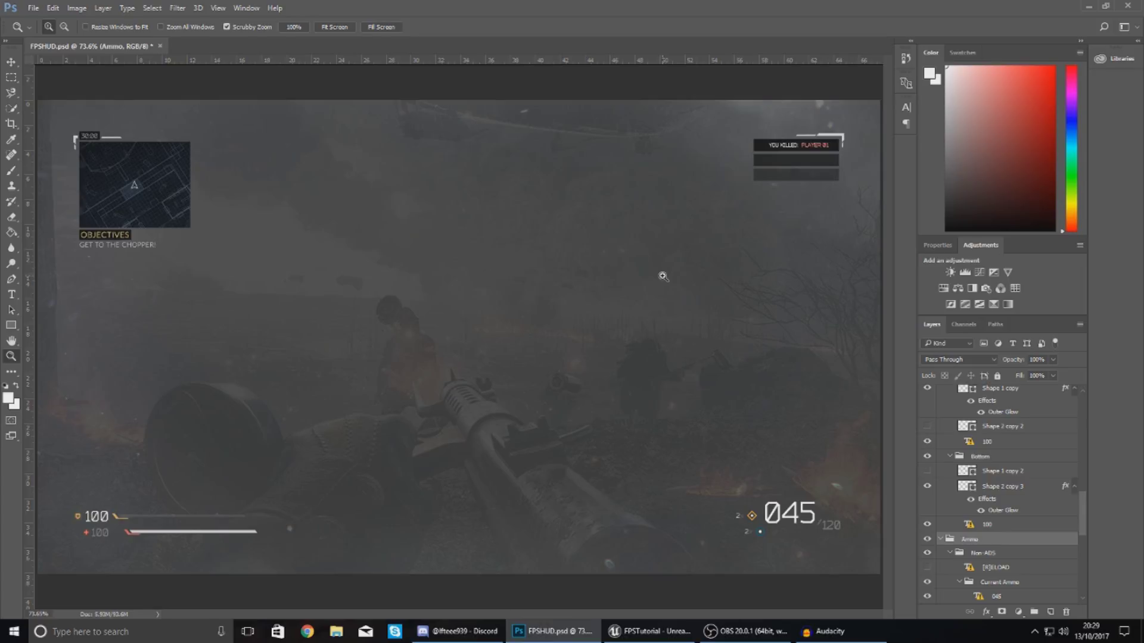
{"action": "left_click", "coordinate": [136, 559]}
{"action": "left_click", "coordinate": [136, 558]}
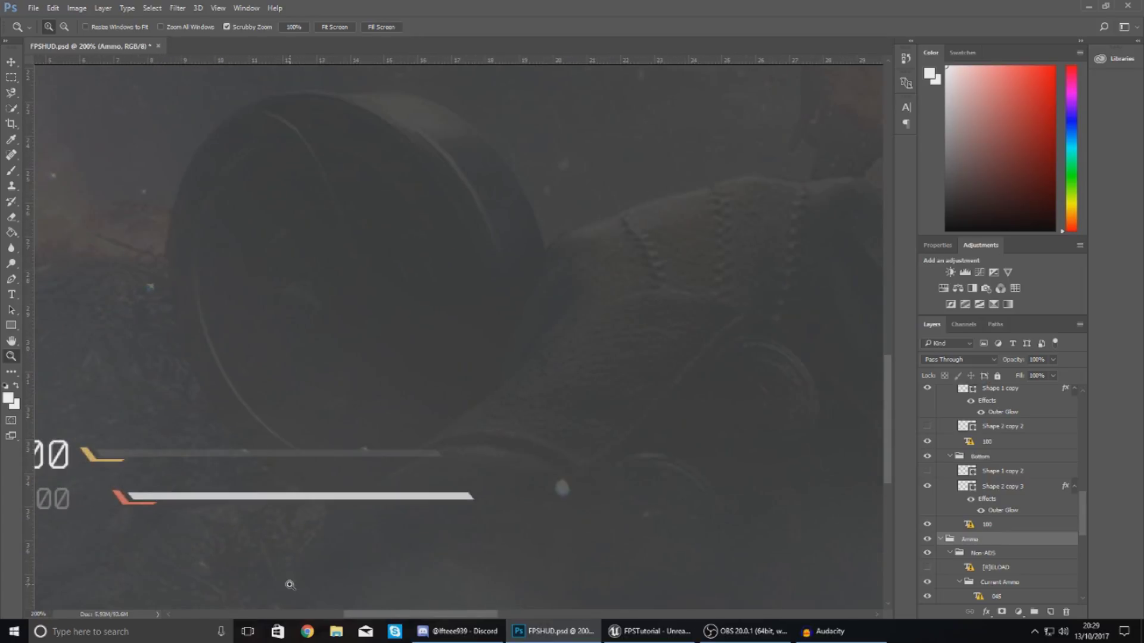
{"action": "left_click_drag", "start_coordinate": [397, 614], "coordinate": [331, 615]}
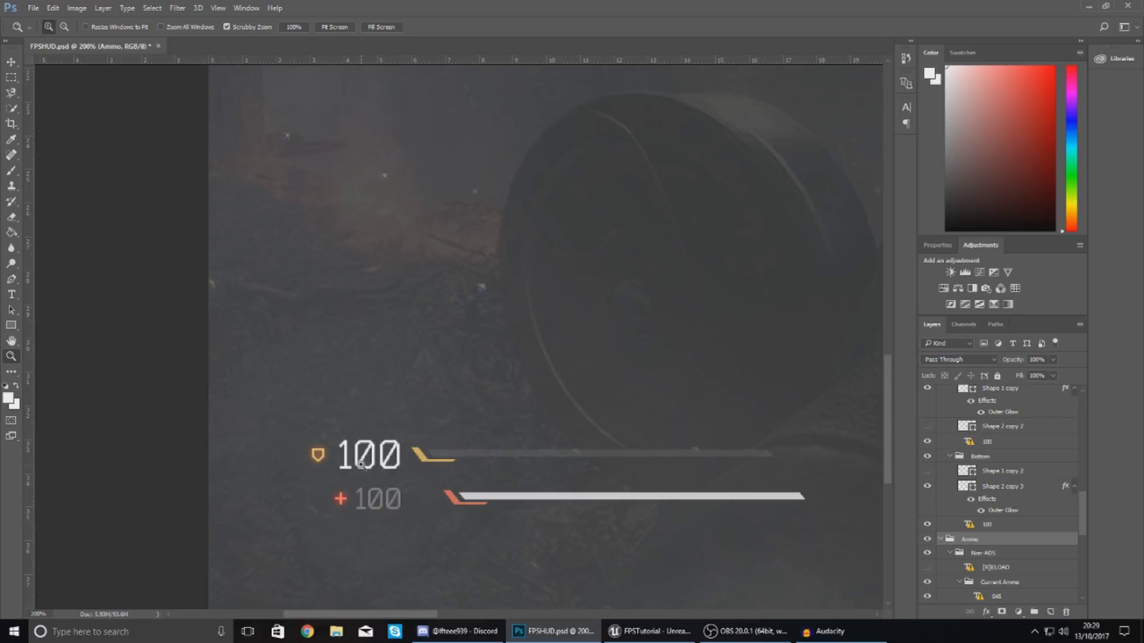
{"action": "right_click", "coordinate": [358, 492]}
{"action": "left_click", "coordinate": [387, 501]}
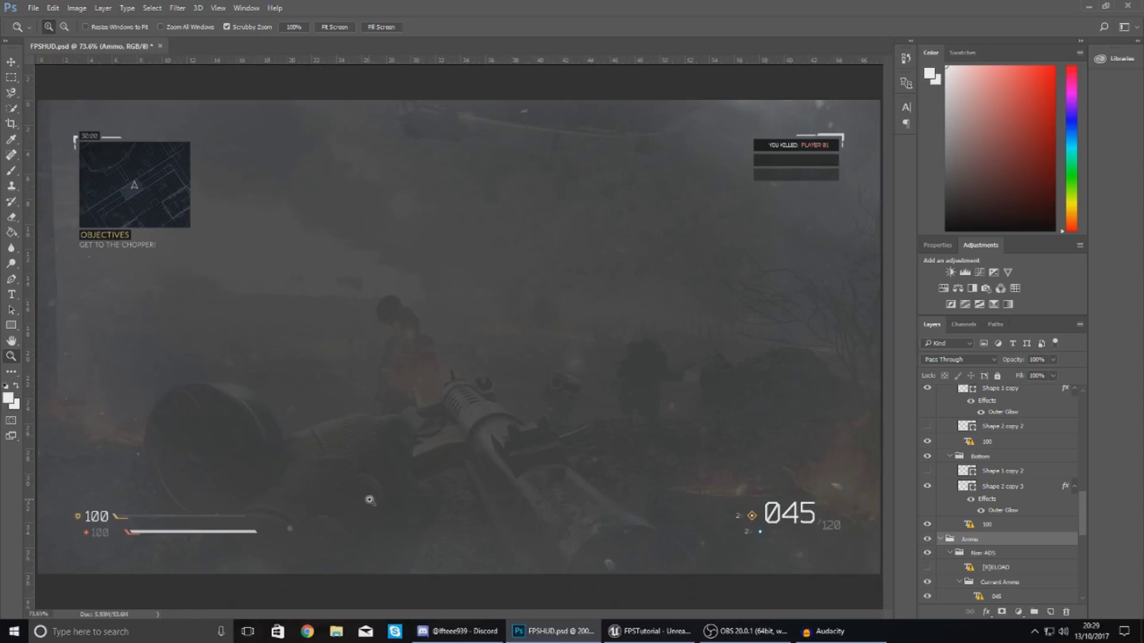
{"action": "left_click", "coordinate": [835, 540]}
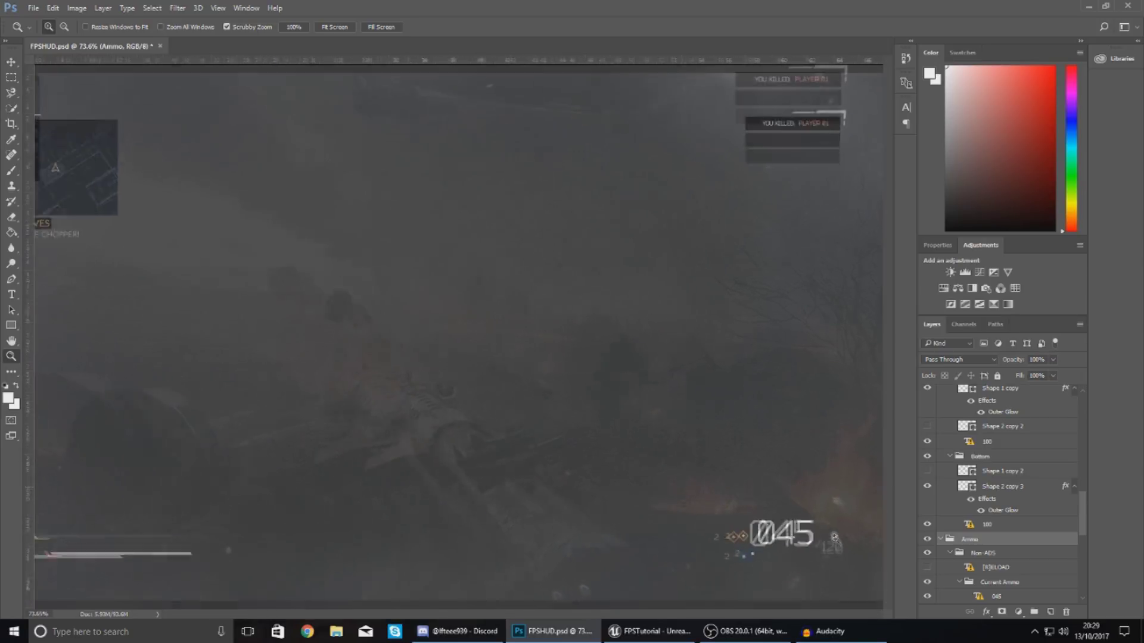
{"action": "left_click", "coordinate": [835, 540]}
{"action": "left_click", "coordinate": [835, 539]}
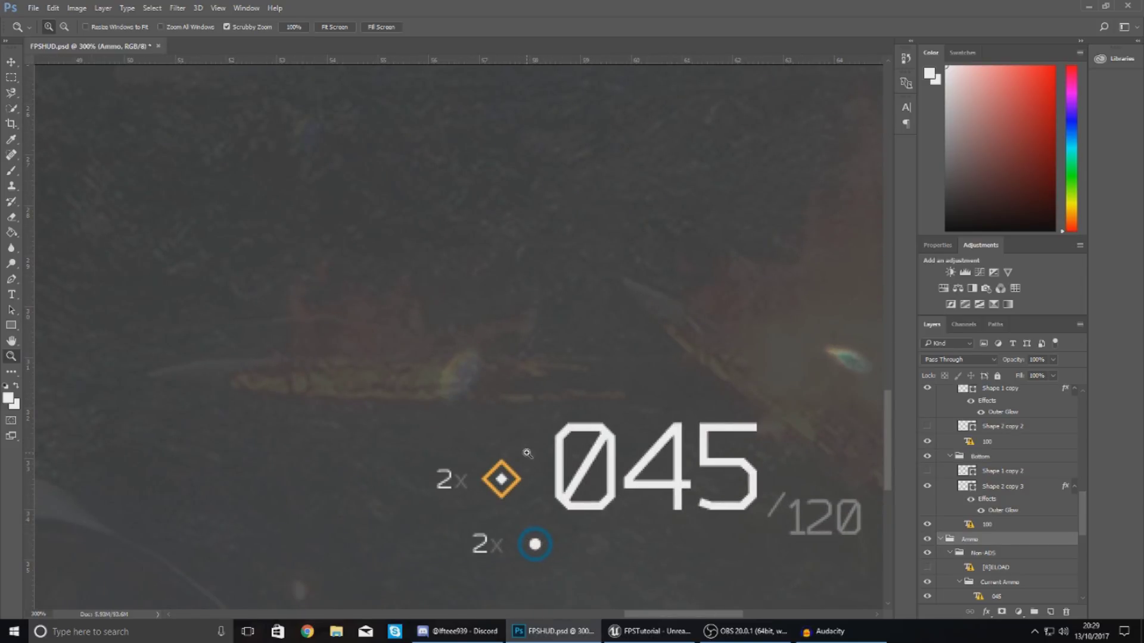
{"action": "key", "text": "ctrl+0"}
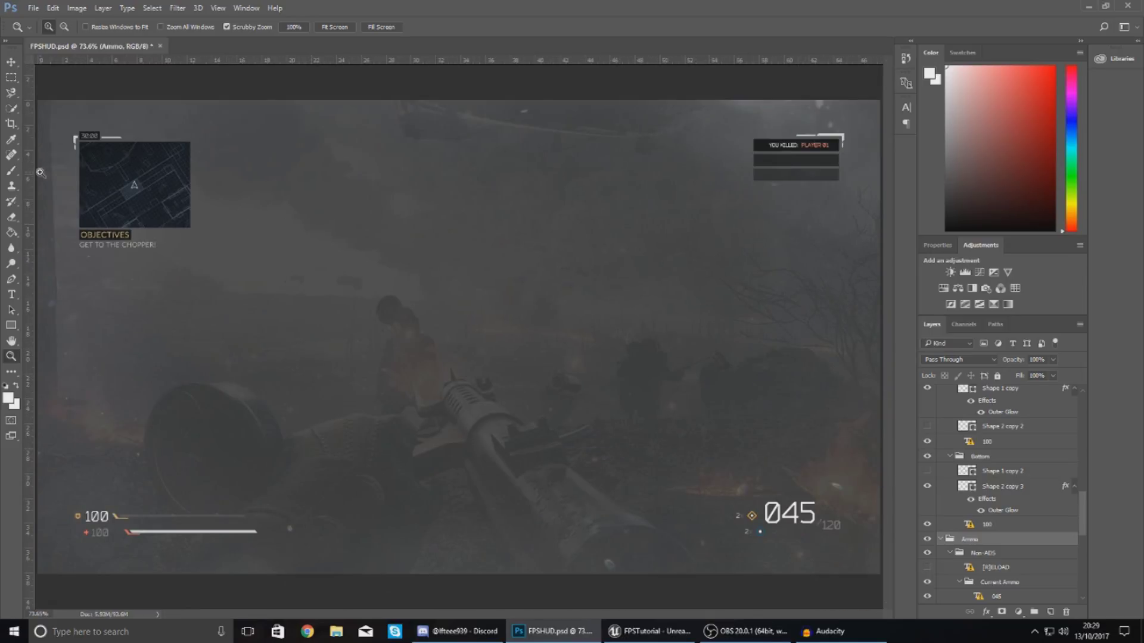
{"action": "double_click", "coordinate": [93, 215]}
{"action": "left_click", "coordinate": [91, 214]}
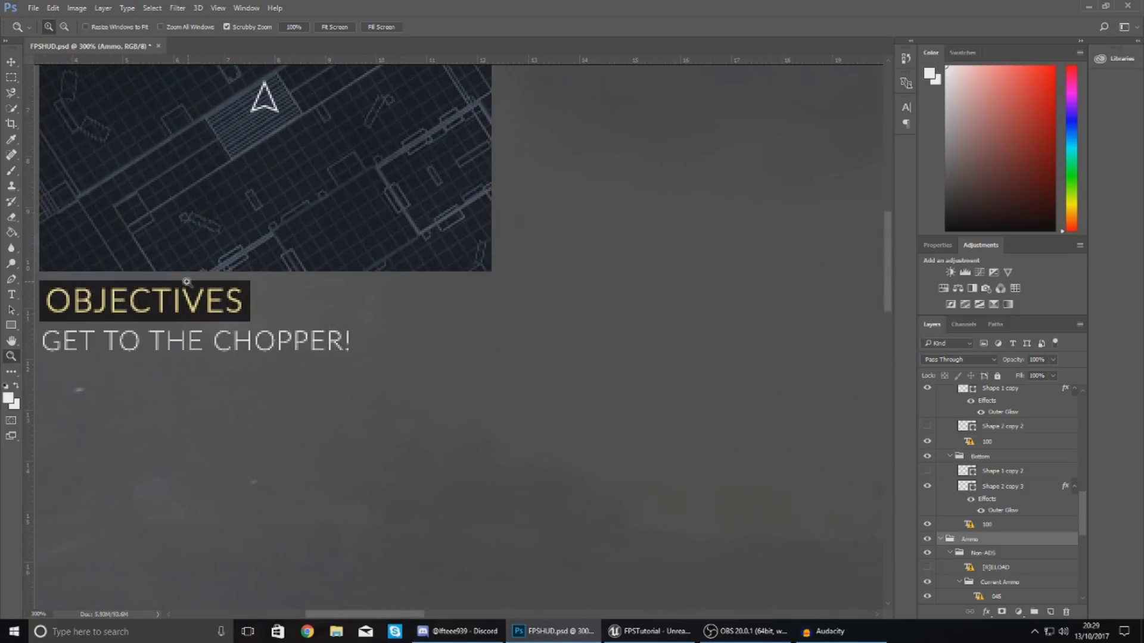
{"action": "right_click", "coordinate": [184, 284]}
{"action": "left_click", "coordinate": [194, 290]}
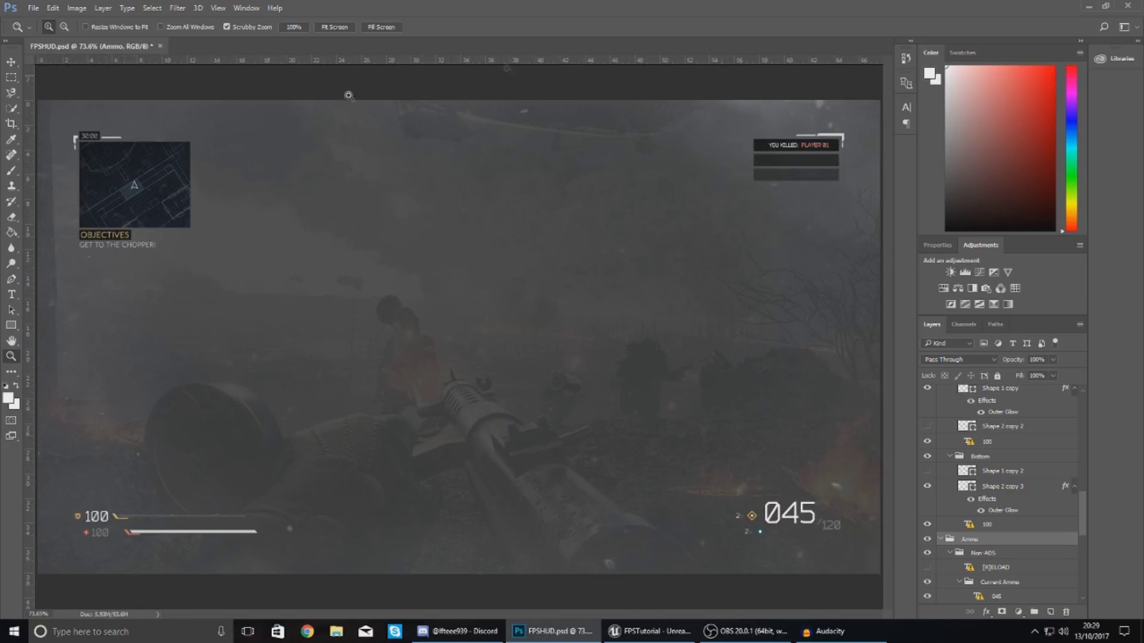
Keep the FPSHUD.psd mockup in view and open a new File Explorer window with Win+E.
{"action": "right_click", "coordinate": [434, 292]}
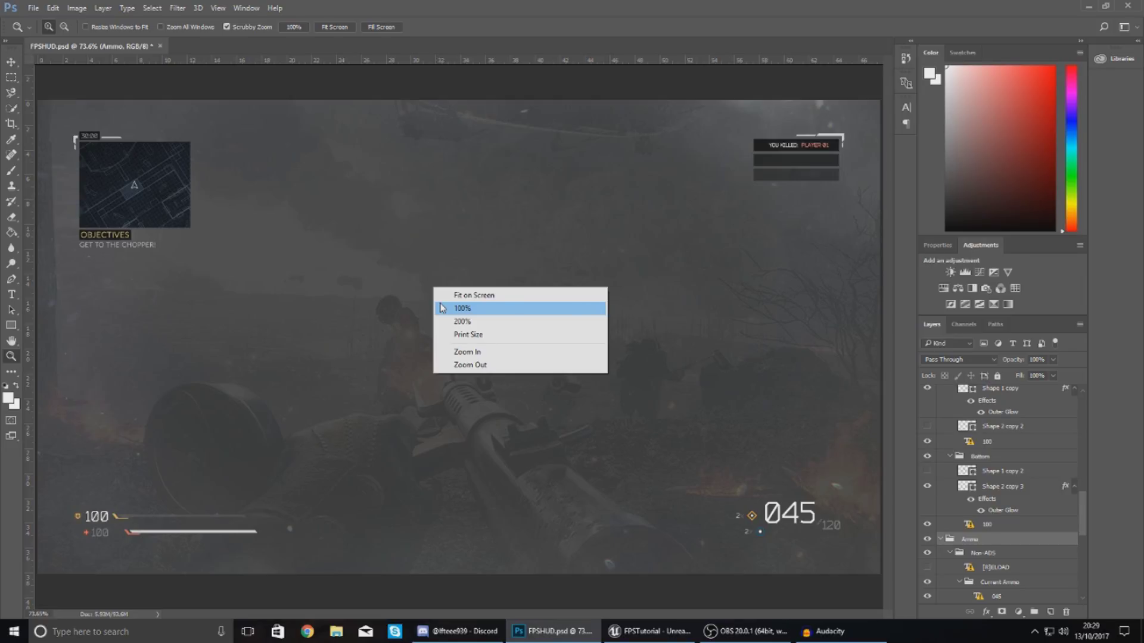
{"action": "left_click", "coordinate": [624, 623]}
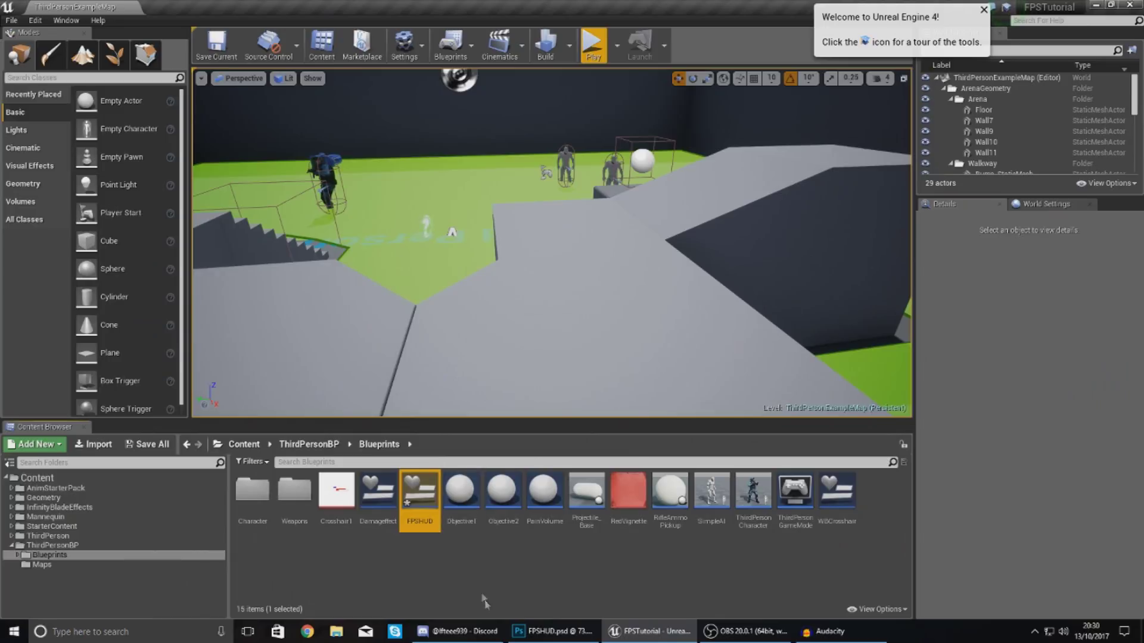
{"action": "left_click", "coordinate": [552, 631]}
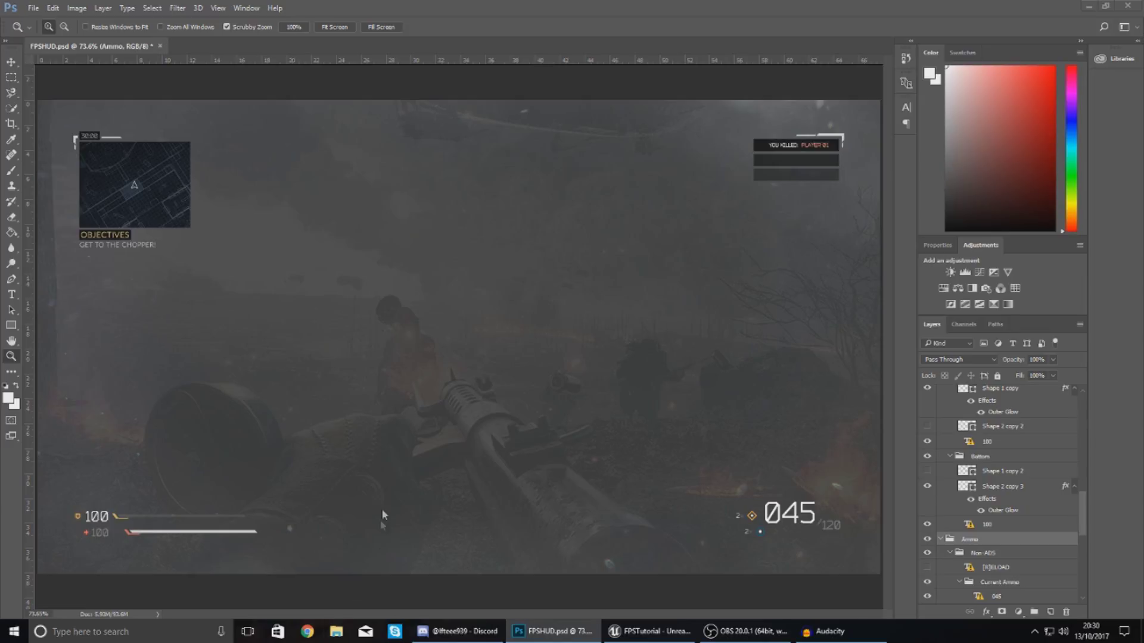
{"action": "key", "text": "super+e"}
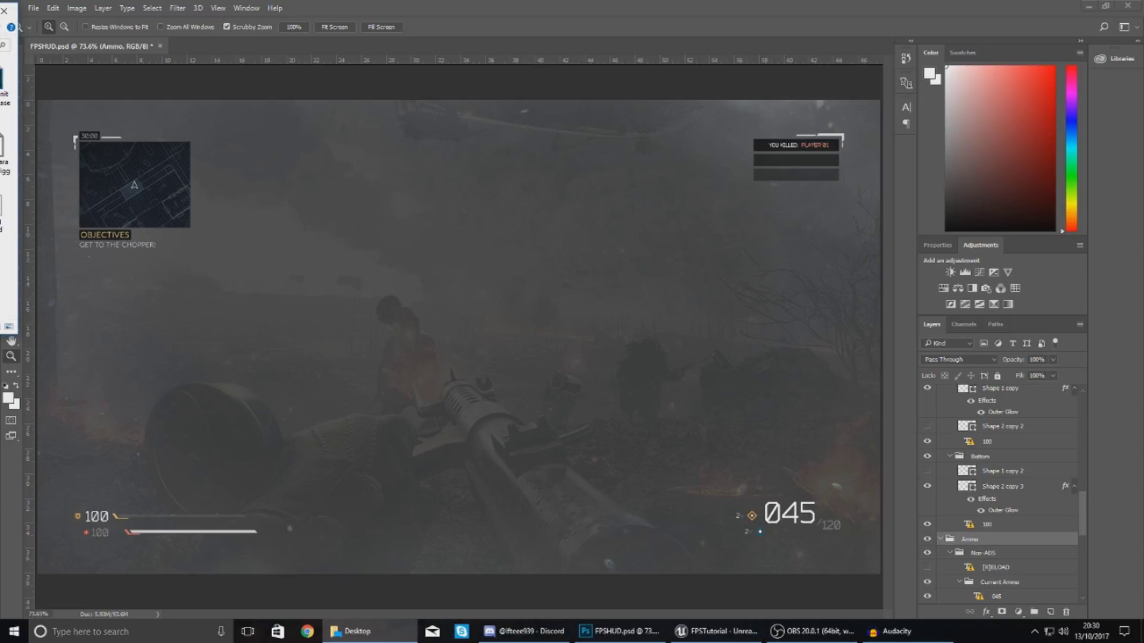
Maximize File Explorer, open HUD_Export and marquee-select its 12 exported HUD images.
{"action": "left_click_drag", "start_coordinate": [0, 18], "coordinate": [413, 2]}
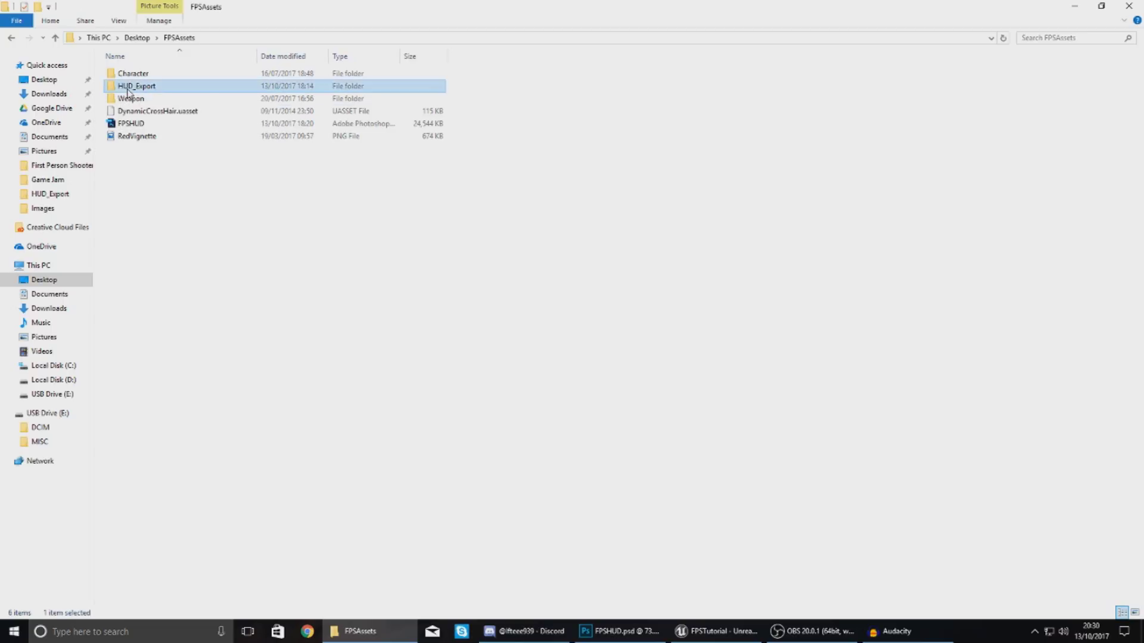
{"action": "double_click", "coordinate": [136, 87]}
{"action": "left_click_drag", "start_coordinate": [131, 148], "coordinate": [716, 118]}
{"action": "left_click_drag", "start_coordinate": [888, 55], "coordinate": [138, 150]}
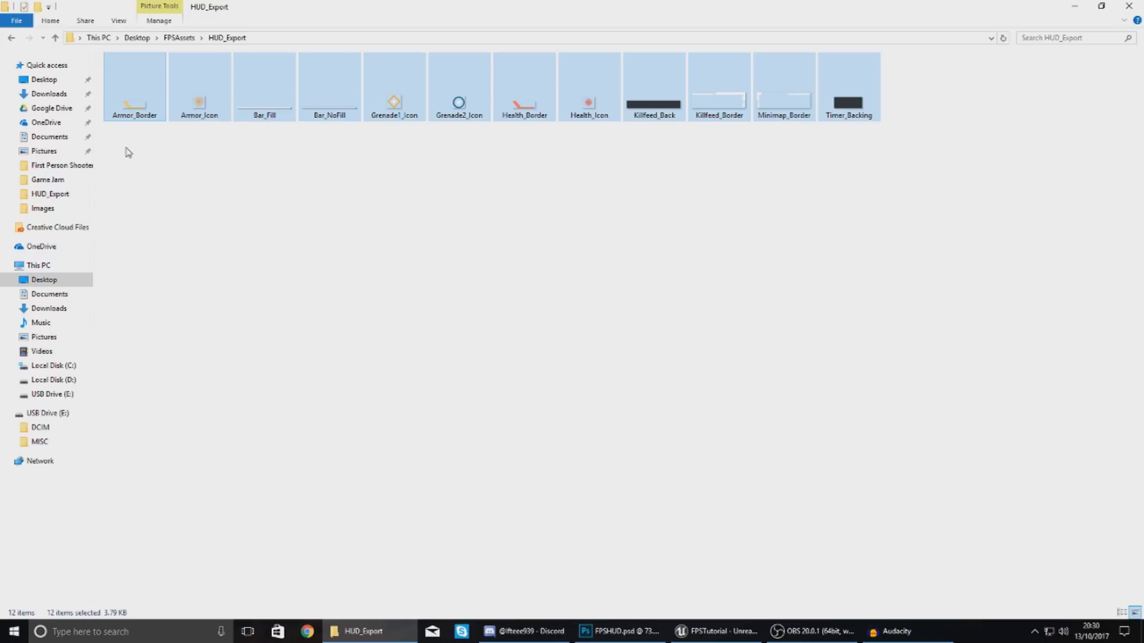
{"action": "left_click", "coordinate": [129, 149]}
Create a new folder named HUD_Export in the Blueprints Content Browser.
{"action": "left_click_drag", "start_coordinate": [483, 4], "coordinate": [1142, 36]}
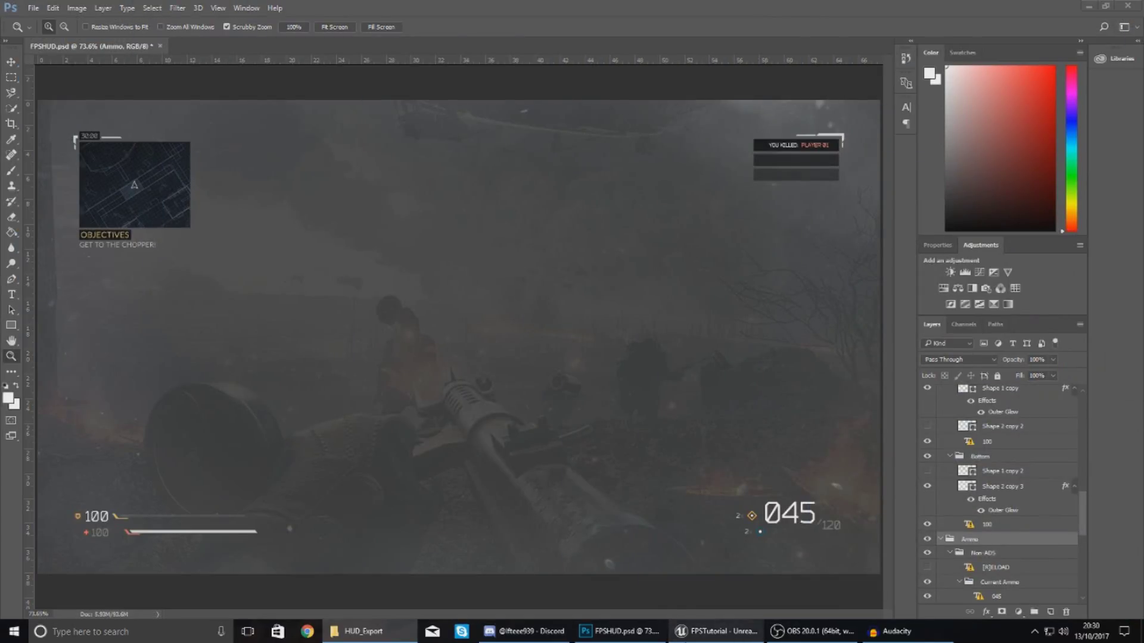
{"action": "left_click", "coordinate": [715, 630]}
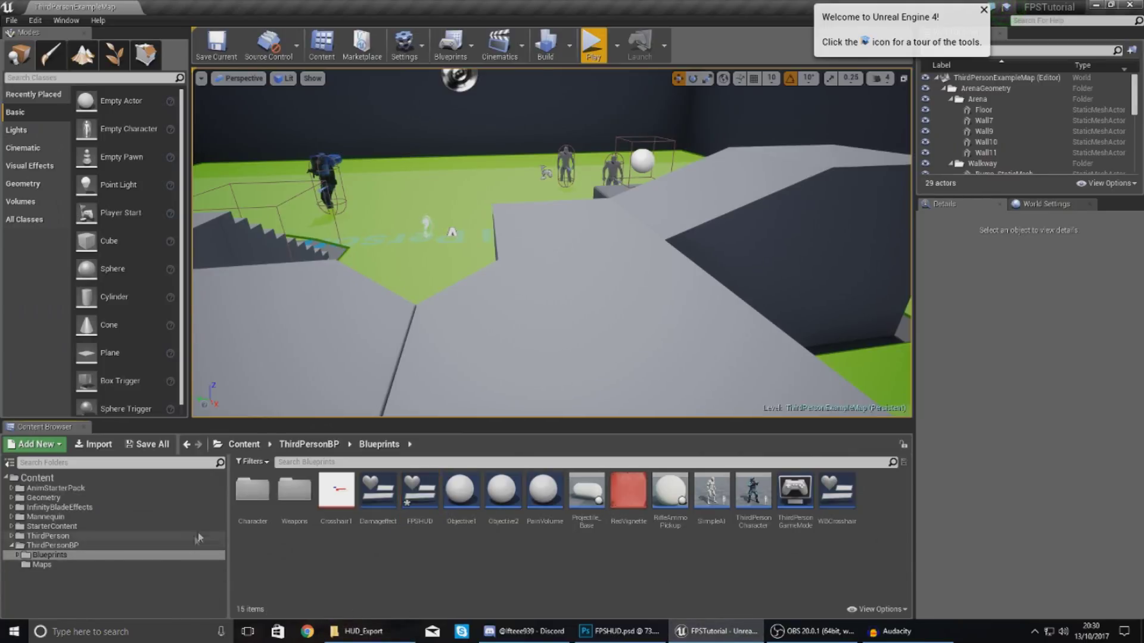
{"action": "right_click", "coordinate": [396, 544]}
{"action": "left_click", "coordinate": [435, 209]}
{"action": "type", "text": "HUD_Export"}
{"action": "key", "text": "Return"}
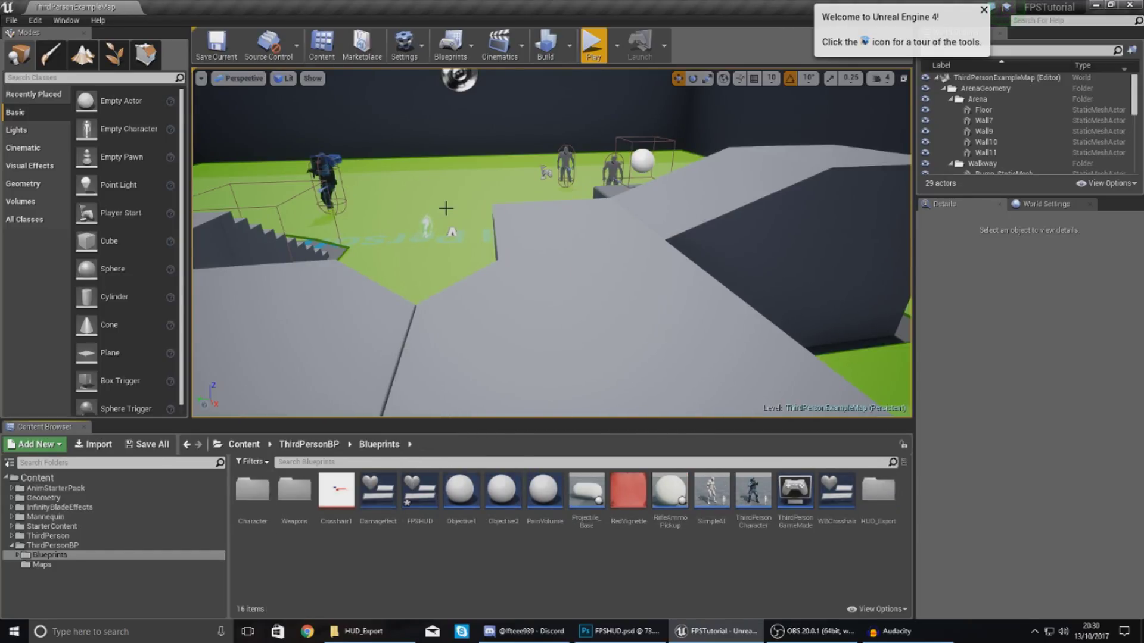
Open the HUD_Export folder and position the Explorer window over the Unreal editor.
{"action": "double_click", "coordinate": [867, 519]}
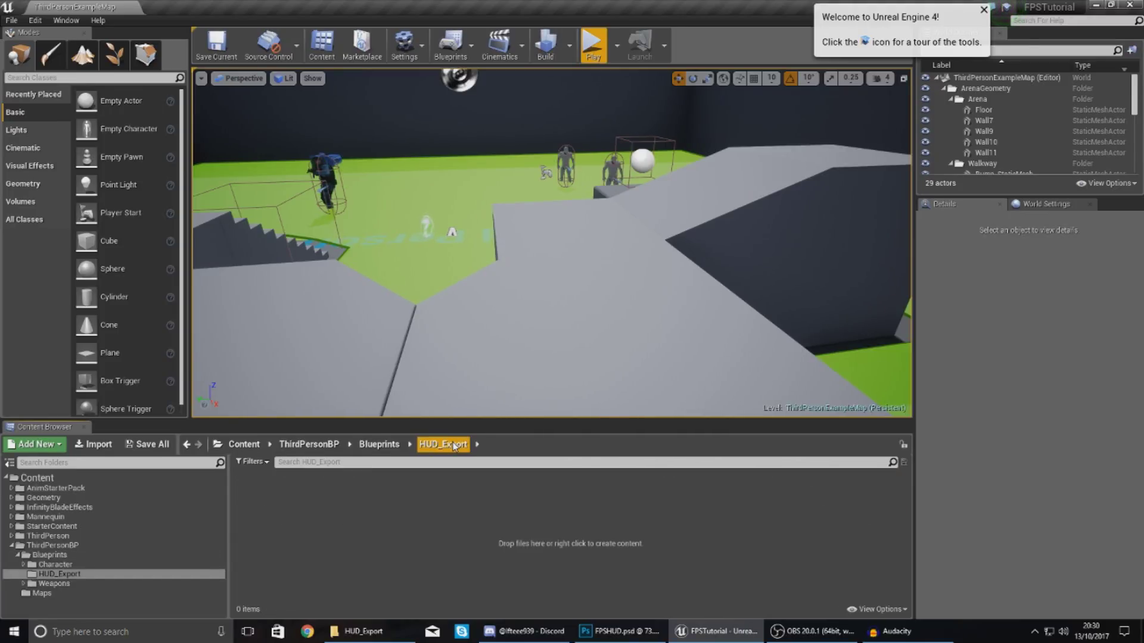
{"action": "left_click", "coordinate": [363, 631]}
{"action": "left_click_drag", "start_coordinate": [977, 232], "coordinate": [641, 86]}
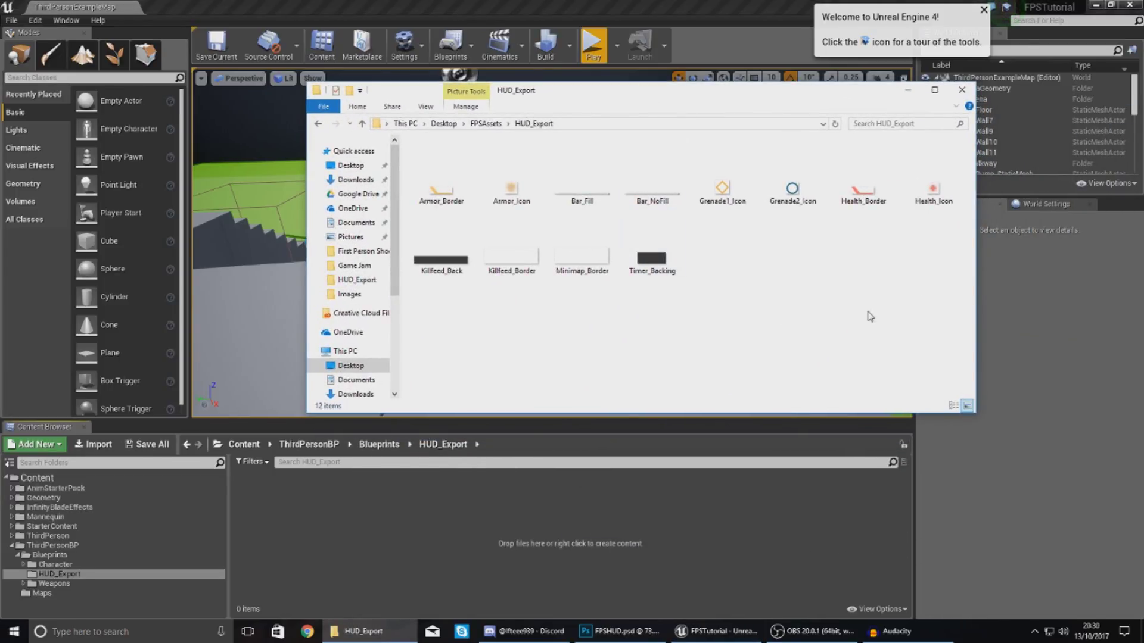
Select all 12 PNGs and drag them into the HUD_Export content folder as textures.
{"action": "key", "text": "ctrl+a"}
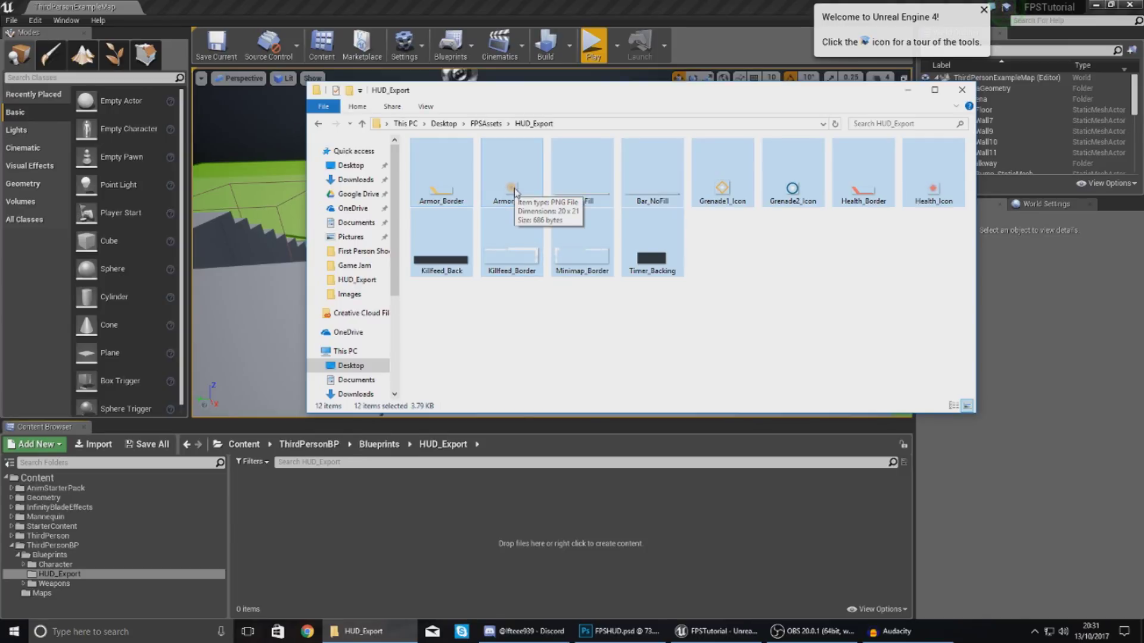
{"action": "left_click_drag", "start_coordinate": [513, 191], "coordinate": [527, 521]}
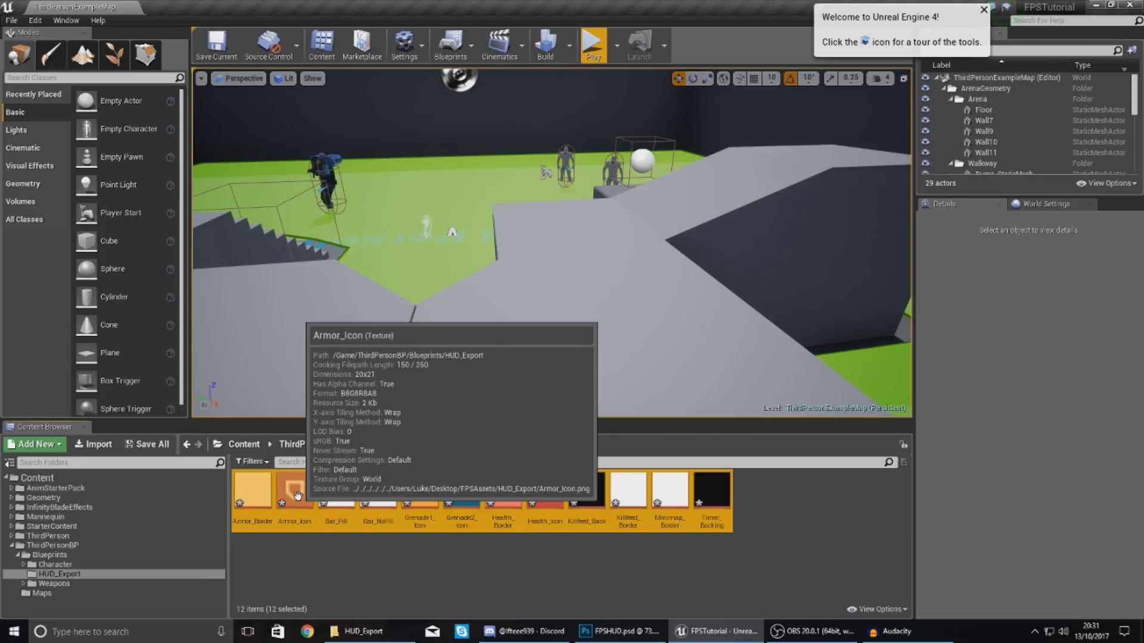
{"action": "left_click", "coordinate": [557, 543]}
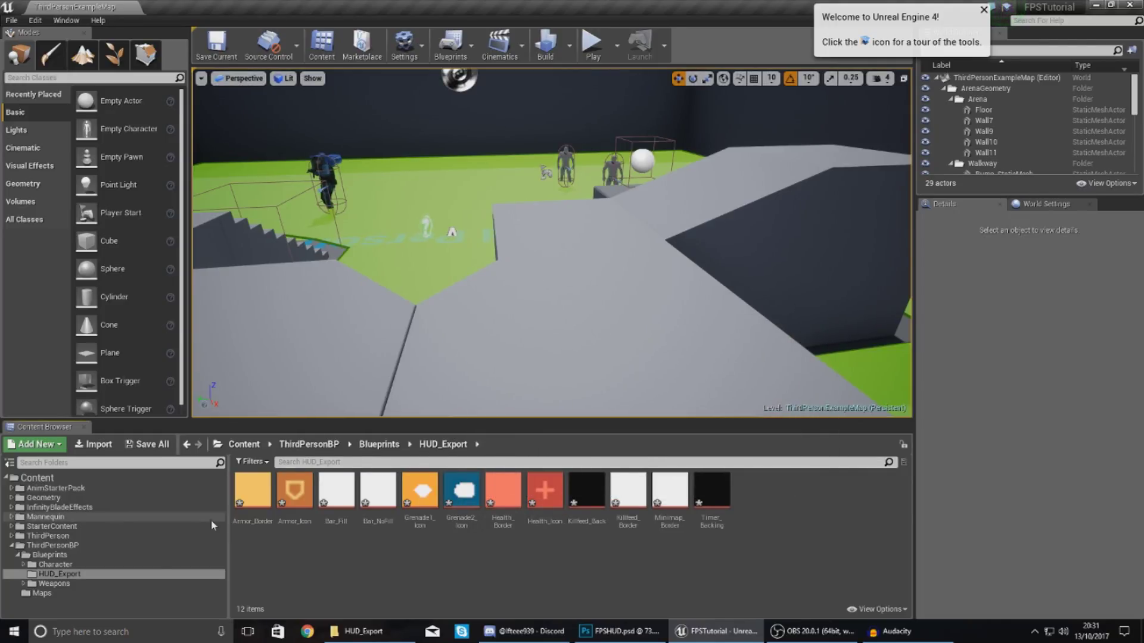
Browse to the Blueprints folder and open the FPSHUD widget blueprint in the Designer.
{"action": "left_click", "coordinate": [57, 564]}
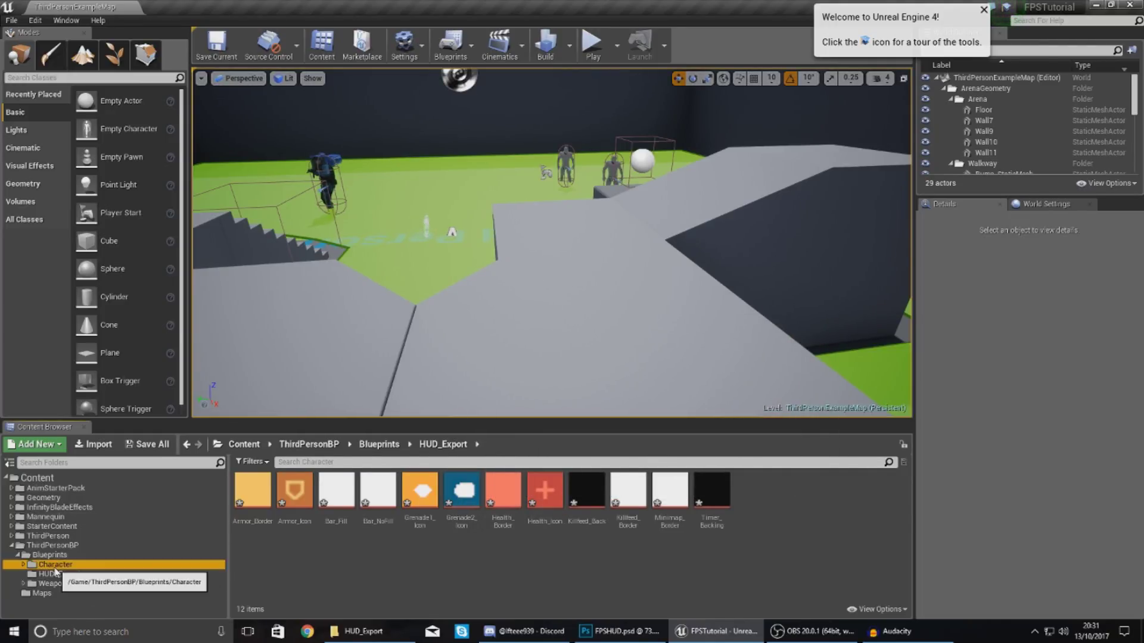
{"action": "left_click", "coordinate": [61, 555]}
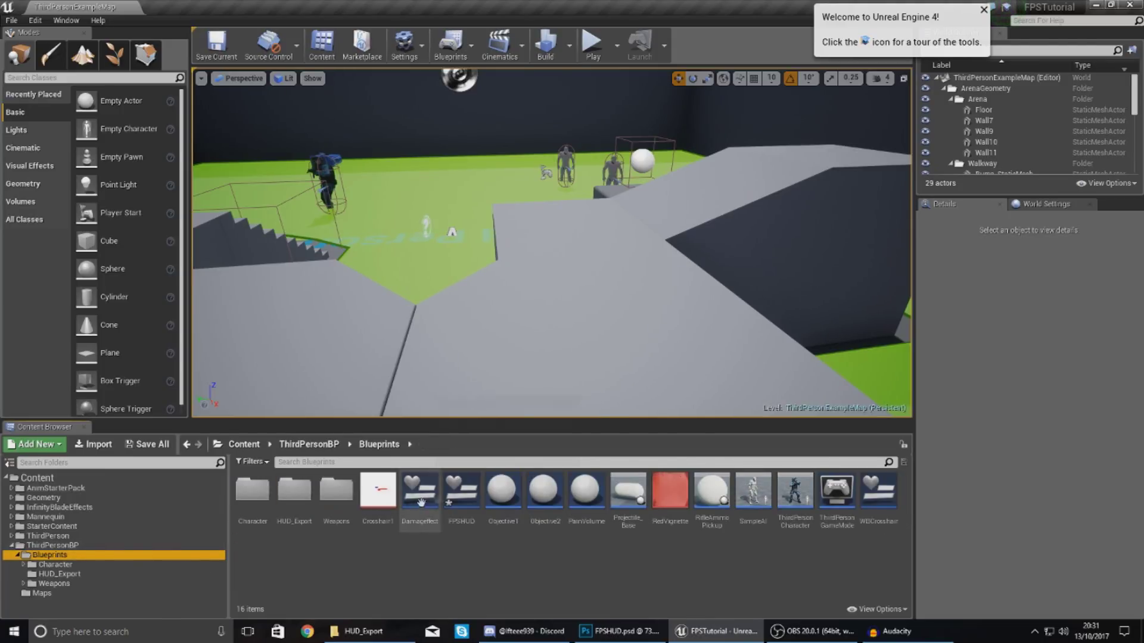
{"action": "double_click", "coordinate": [470, 492]}
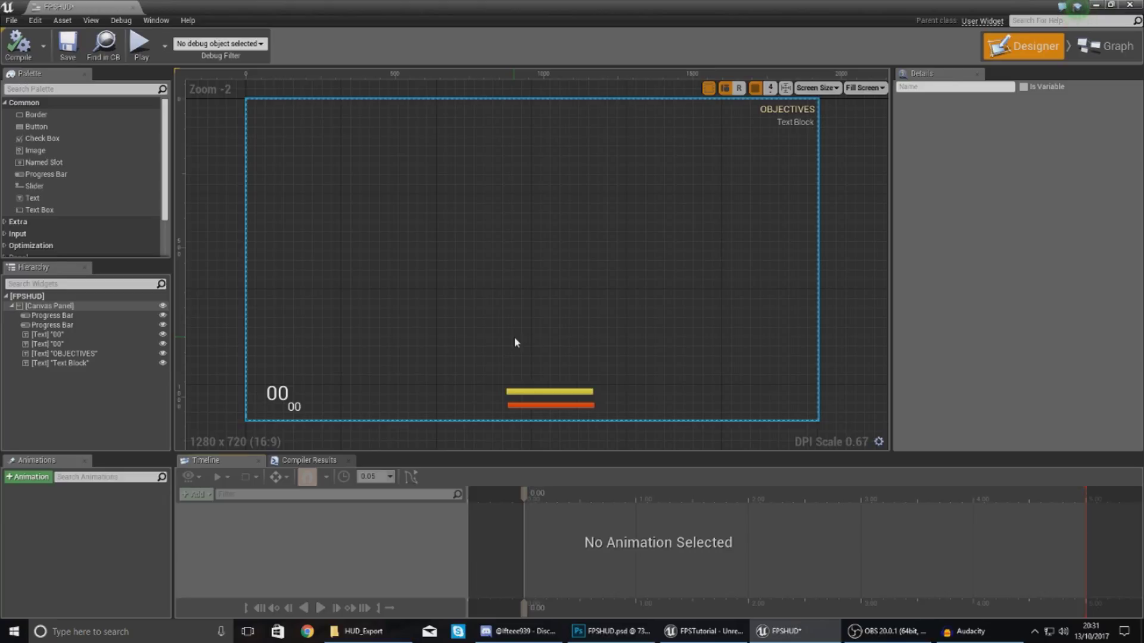
Zoom into the mockup's top-left HUD corner, fit it back on screen, then return to Unreal.
{"action": "left_click", "coordinate": [617, 631]}
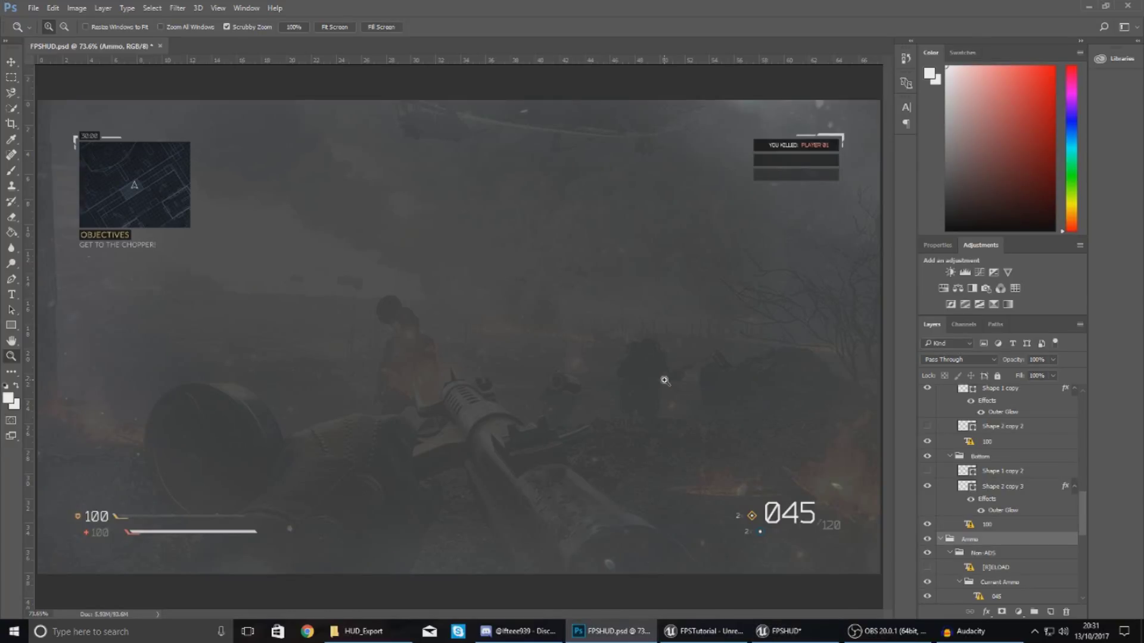
{"action": "right_click", "coordinate": [663, 379]}
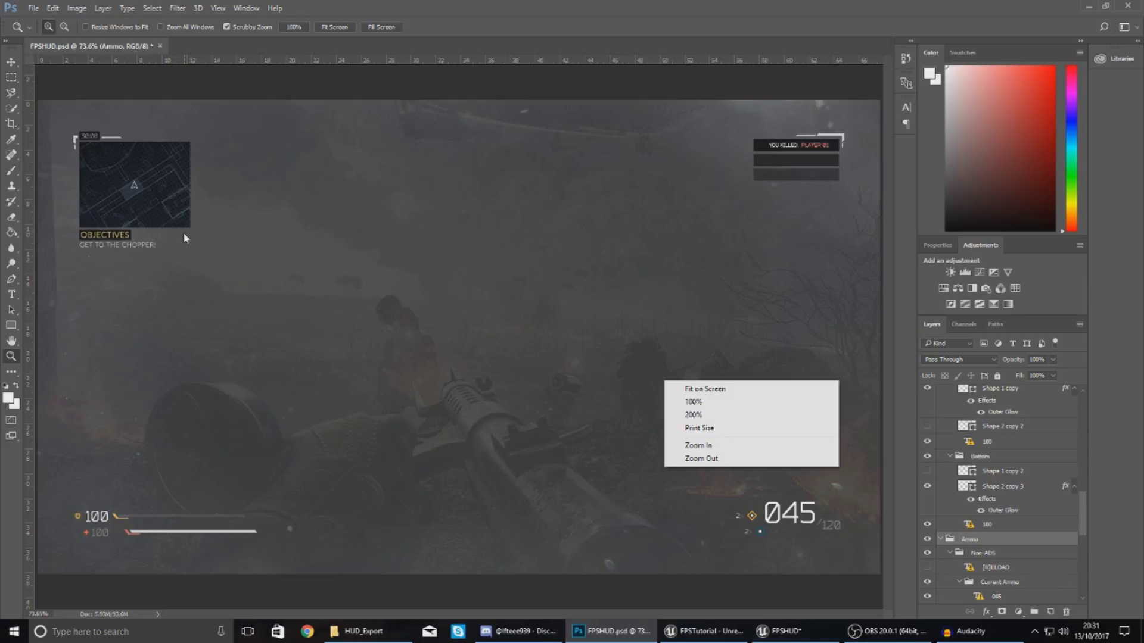
{"action": "left_click", "coordinate": [177, 281]}
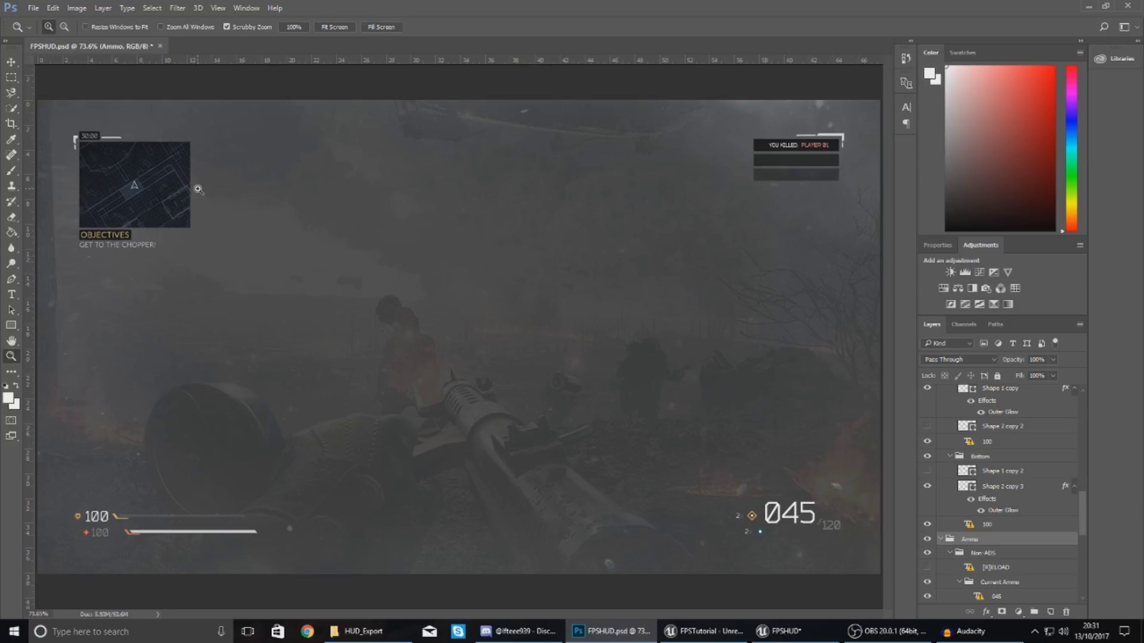
{"action": "left_click", "coordinate": [73, 136]}
{"action": "right_click", "coordinate": [73, 136]}
{"action": "left_click", "coordinate": [91, 146]}
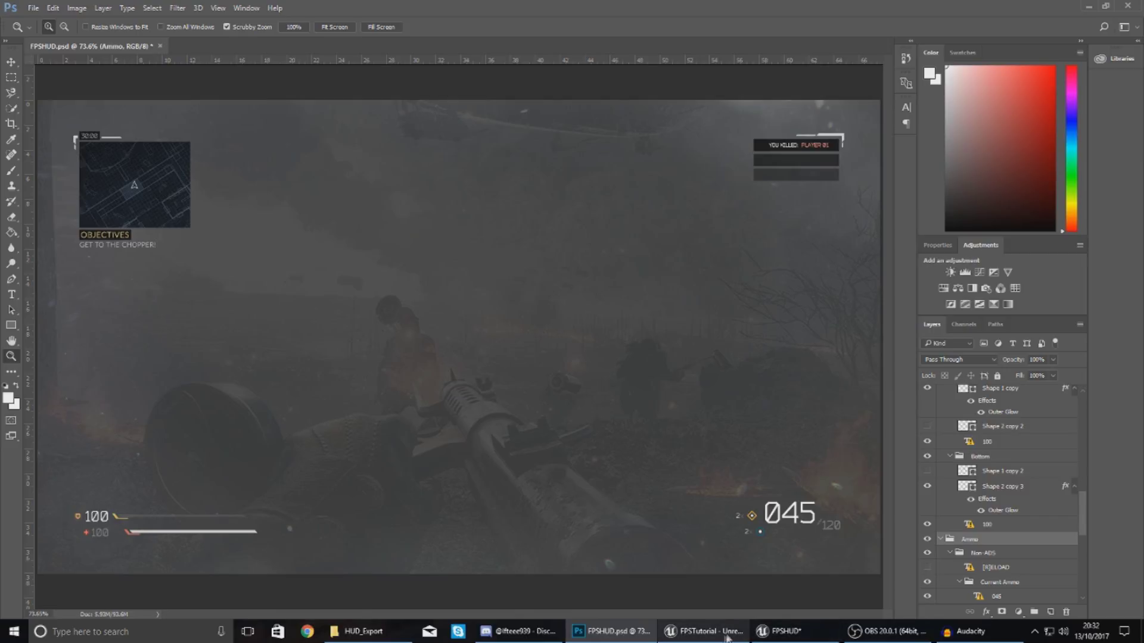
{"action": "left_click", "coordinate": [778, 630]}
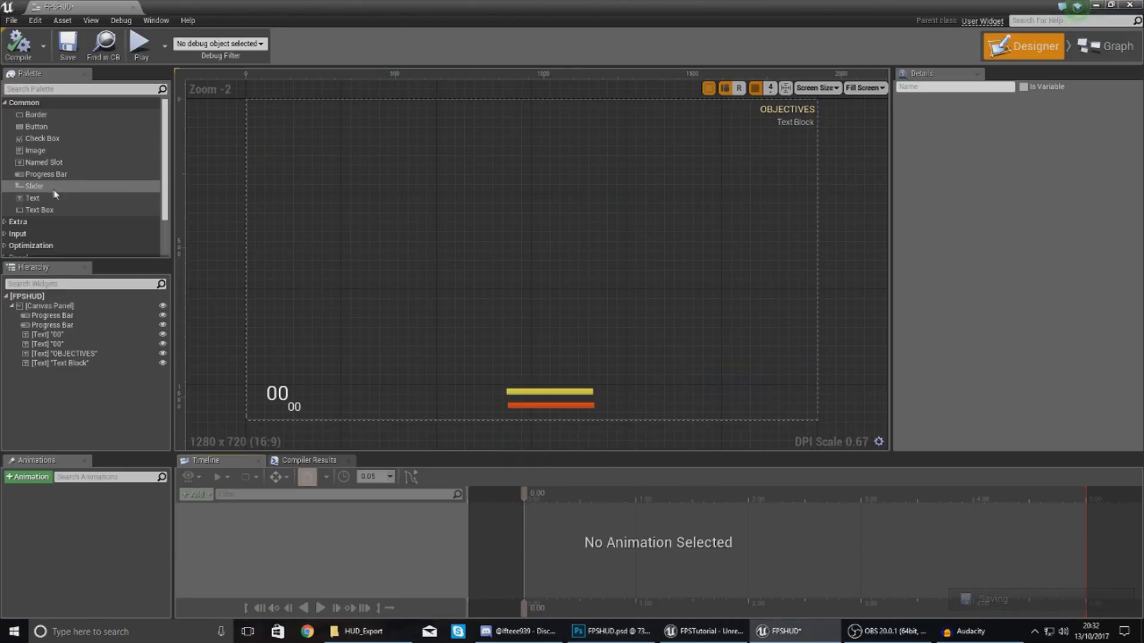
Drag two Image widgets onto the FPSHUD canvas: one top-left, one top-right near OBJECTIVES.
{"action": "left_click_drag", "start_coordinate": [37, 150], "coordinate": [262, 112]}
{"action": "left_click_drag", "start_coordinate": [77, 150], "coordinate": [676, 160]}
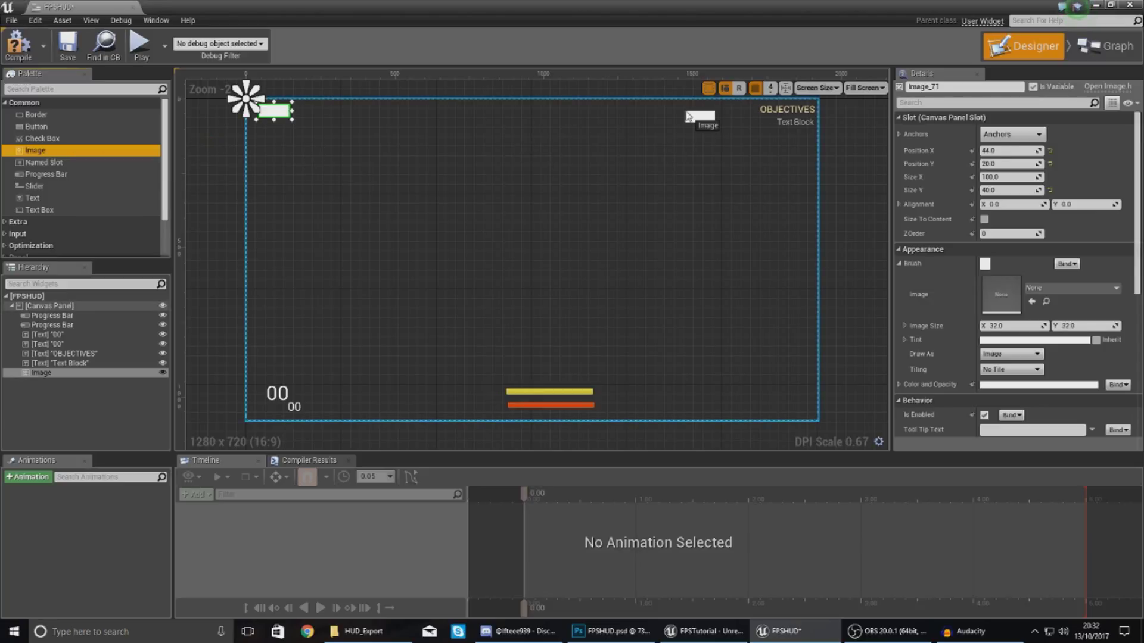
{"action": "left_click_drag", "start_coordinate": [688, 116], "coordinate": [685, 113]}
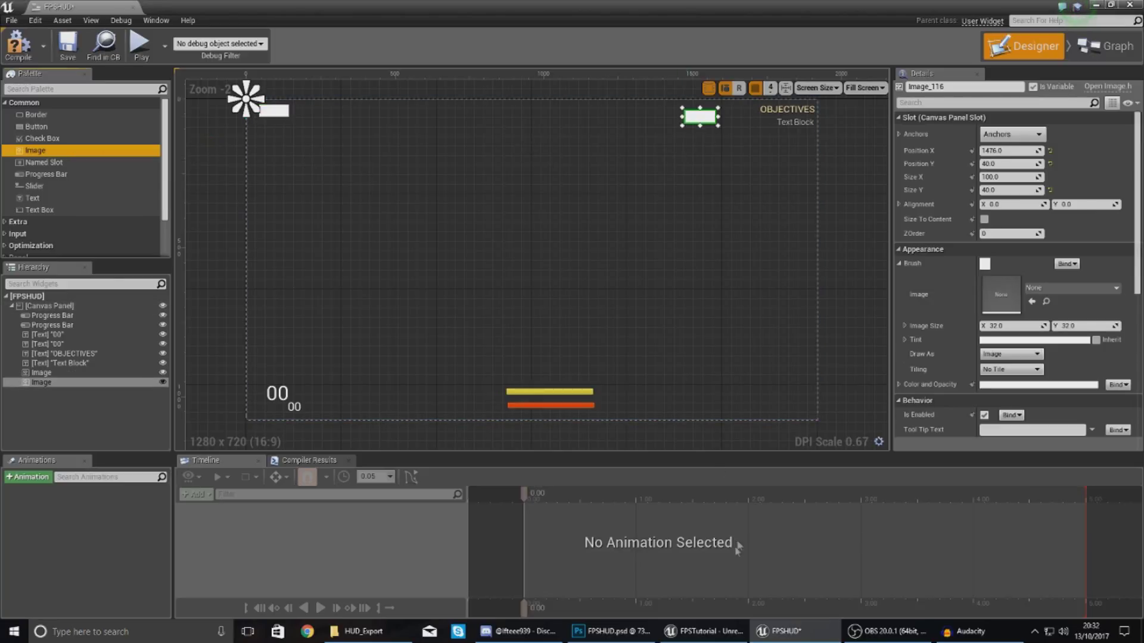
{"action": "left_click", "coordinate": [810, 138]}
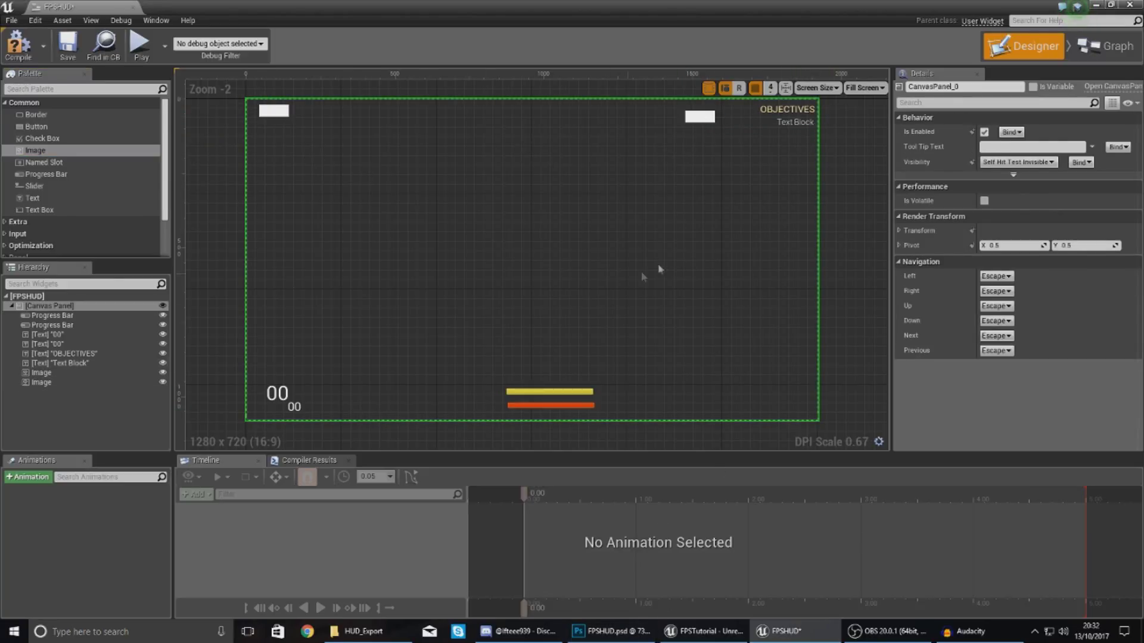
{"action": "left_click", "coordinate": [785, 132]}
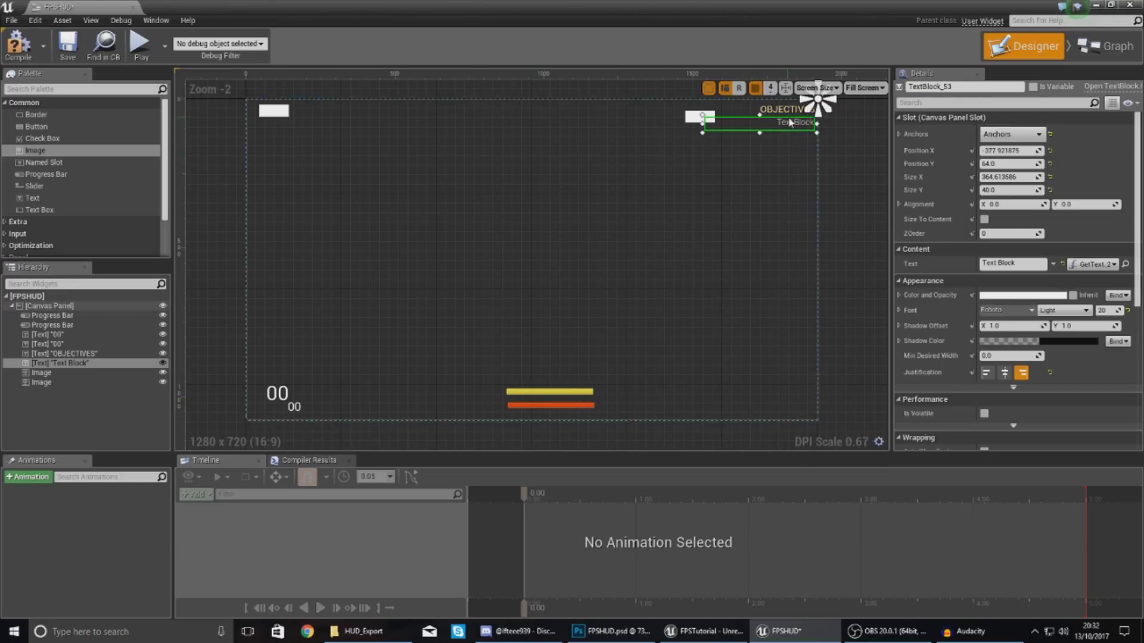
Move the Text Block and the OBJECTIVES heading to the canvas upper left.
{"action": "left_click", "coordinate": [610, 630]}
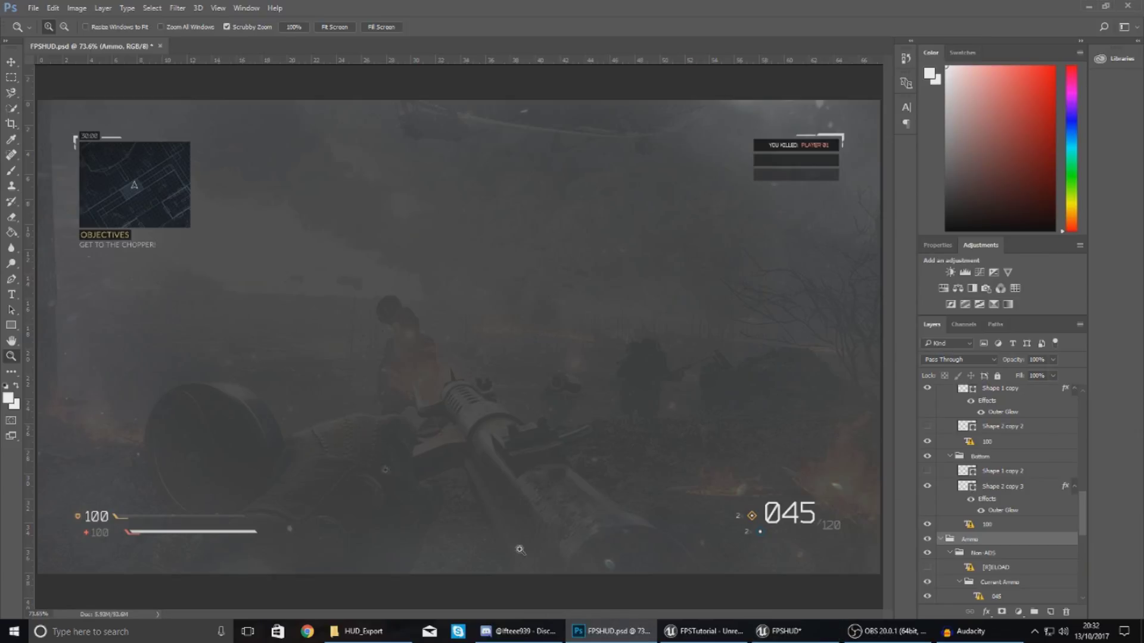
{"action": "key", "text": "alt+Tab"}
{"action": "left_click_drag", "start_coordinate": [811, 107], "coordinate": [388, 177]}
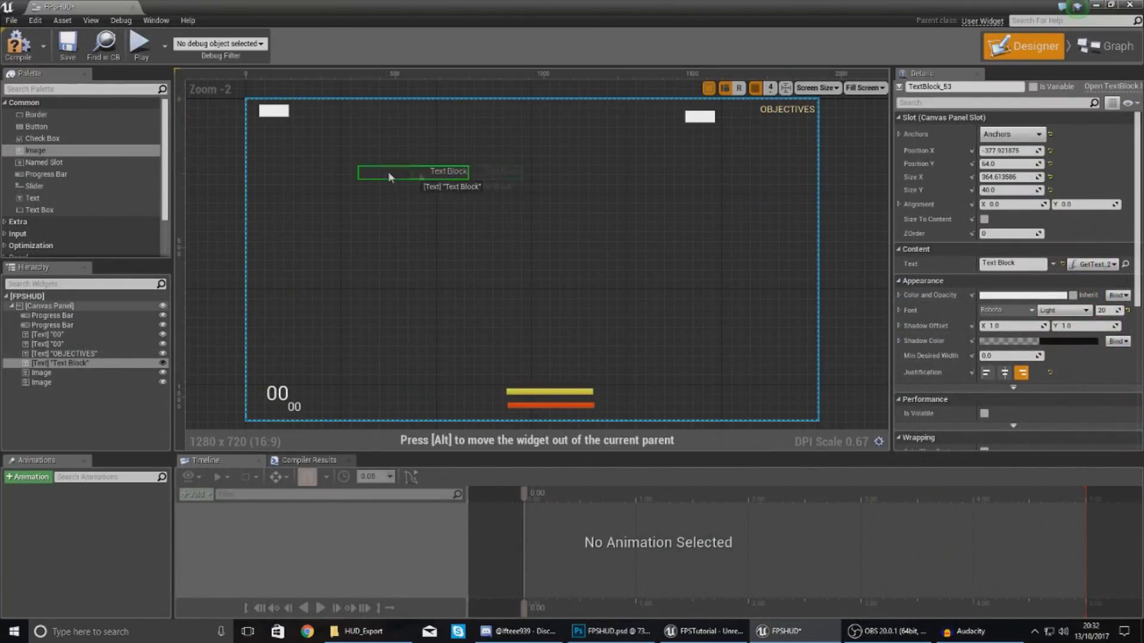
{"action": "left_click_drag", "start_coordinate": [308, 186], "coordinate": [309, 186]}
{"action": "left_click_drag", "start_coordinate": [776, 113], "coordinate": [292, 181]}
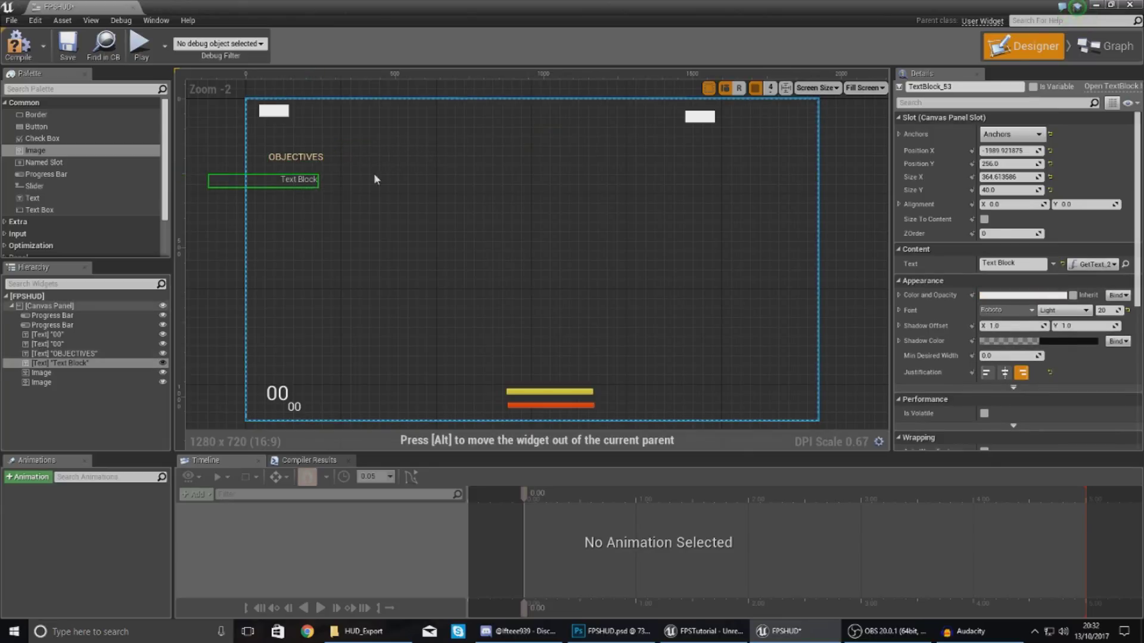
Anchor both OBJECTIVES and the Text Block to the top-left preset and left-align them.
{"action": "left_click", "coordinate": [1012, 134]}
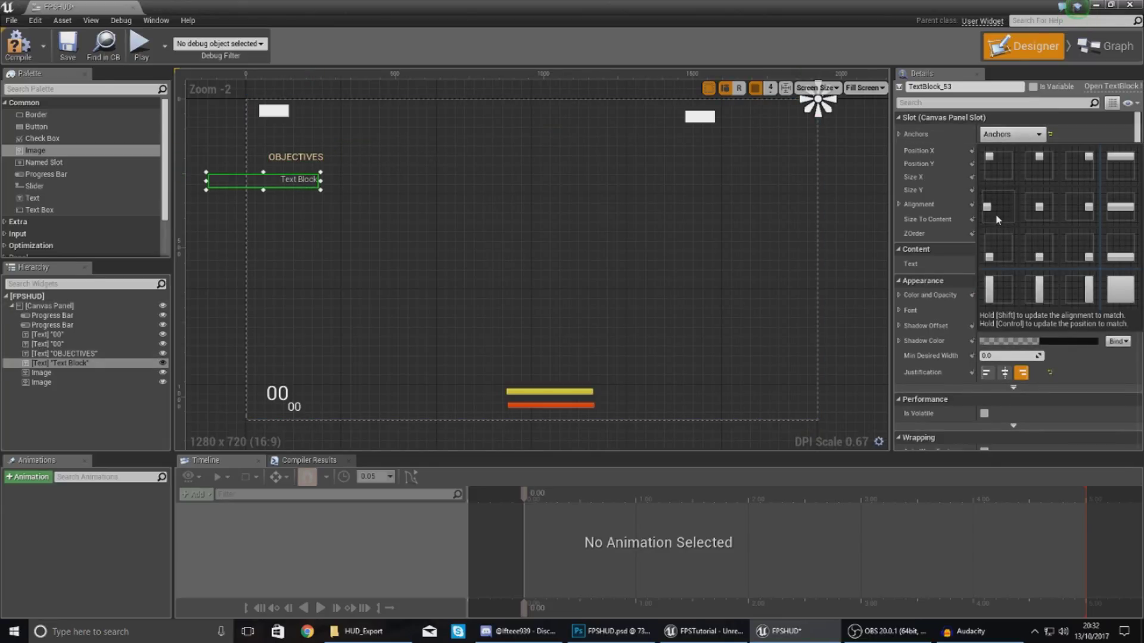
{"action": "left_click", "coordinate": [992, 174]}
{"action": "left_click", "coordinate": [309, 162]}
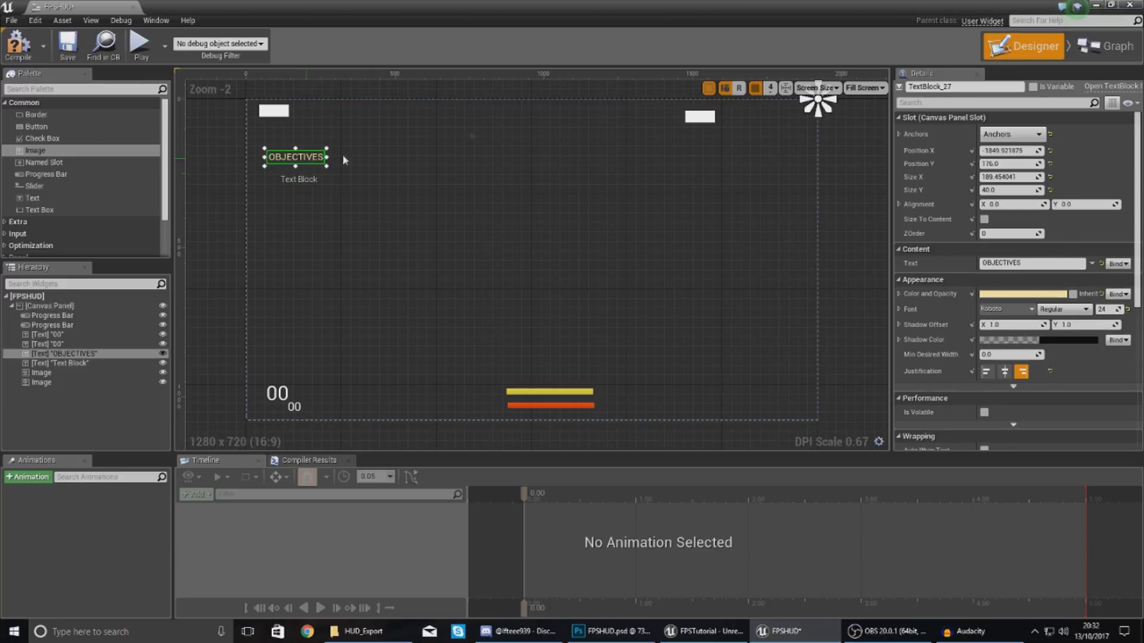
{"action": "left_click", "coordinate": [983, 137]}
{"action": "left_click", "coordinate": [992, 173]}
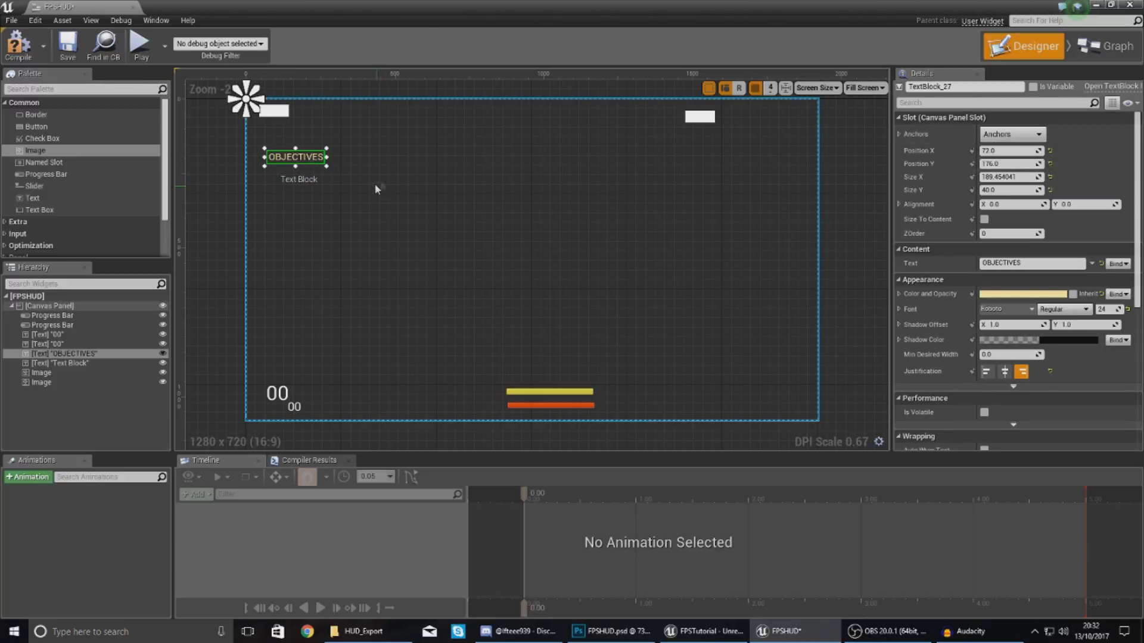
{"action": "left_click", "coordinate": [986, 374]}
{"action": "left_click", "coordinate": [290, 182]}
{"action": "left_click", "coordinate": [986, 373]}
Line the Text Block up under OBJECTIVES and compare against the Photoshop mockup.
{"action": "left_click_drag", "start_coordinate": [263, 185], "coordinate": [327, 176]}
{"action": "left_click", "coordinate": [346, 205]}
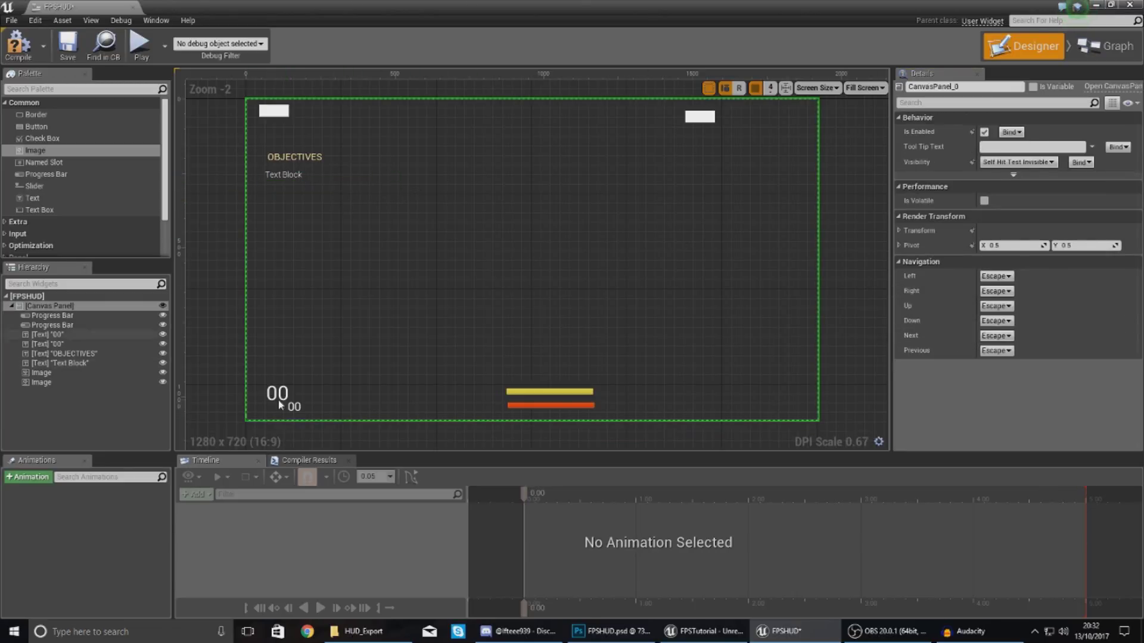
{"action": "left_click", "coordinate": [610, 631]}
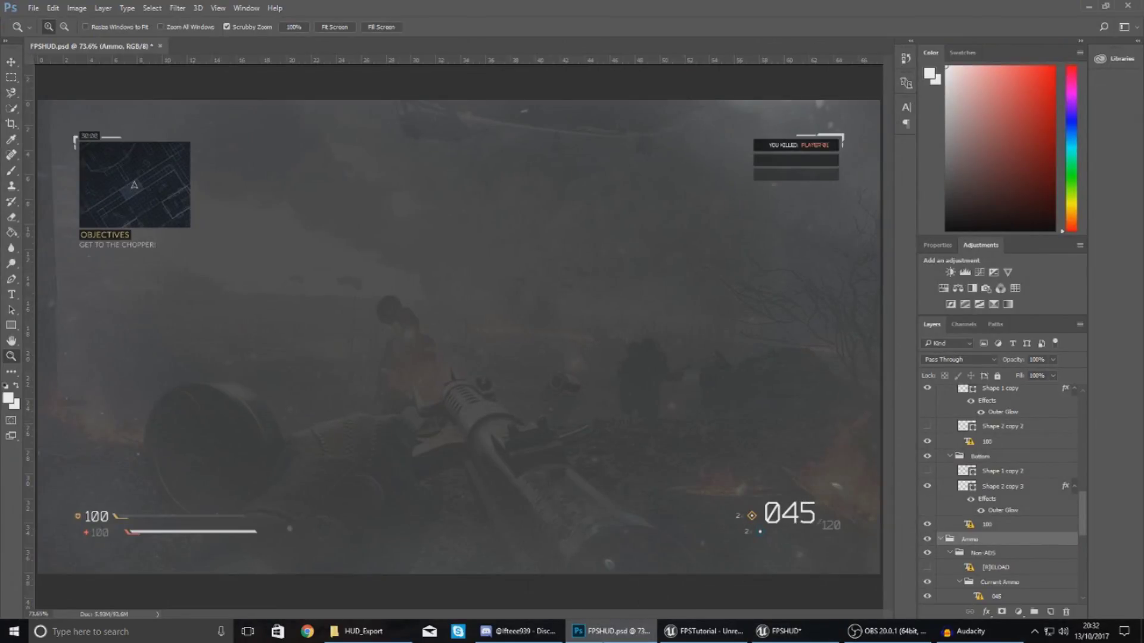
Move the 00 ammo counter to the bottom-right of the HUD canvas.
{"action": "left_click", "coordinate": [777, 632]}
{"action": "left_click", "coordinate": [293, 406]}
{"action": "left_click_drag", "start_coordinate": [278, 395], "coordinate": [768, 387]}
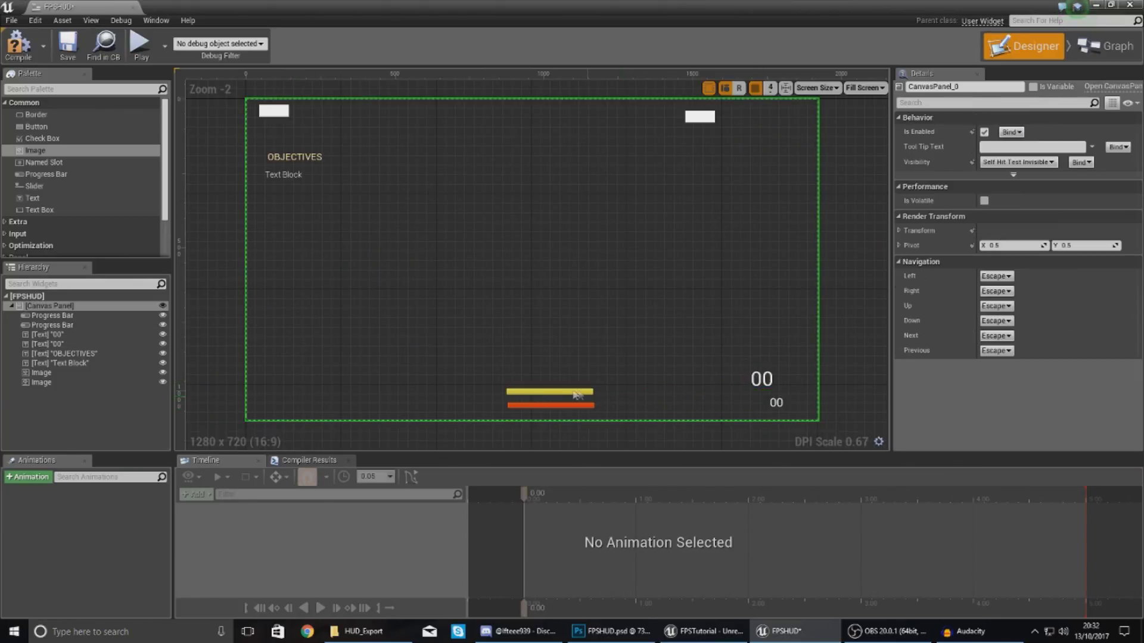
Move the yellow and red progress bars to the bottom-left, stacked one under the other.
{"action": "left_click", "coordinate": [533, 393]}
{"action": "left_click_drag", "start_coordinate": [533, 394], "coordinate": [350, 393]}
{"action": "left_click", "coordinate": [539, 407]}
{"action": "left_click_drag", "start_coordinate": [539, 407], "coordinate": [356, 410]}
{"action": "left_click", "coordinate": [425, 351]}
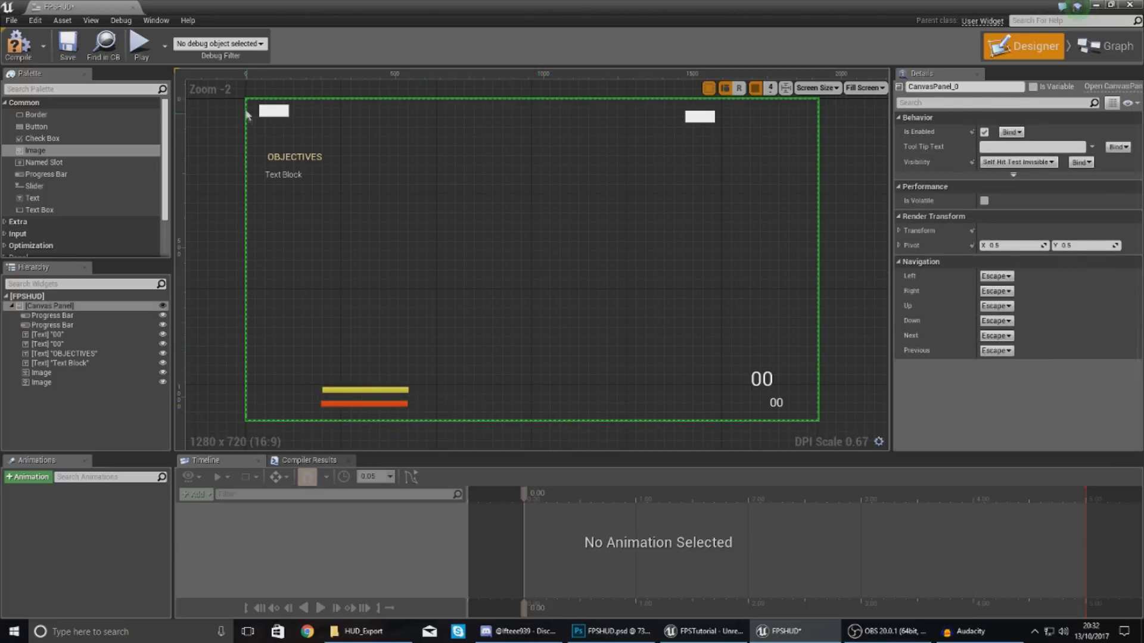
{"action": "left_click", "coordinate": [273, 110]}
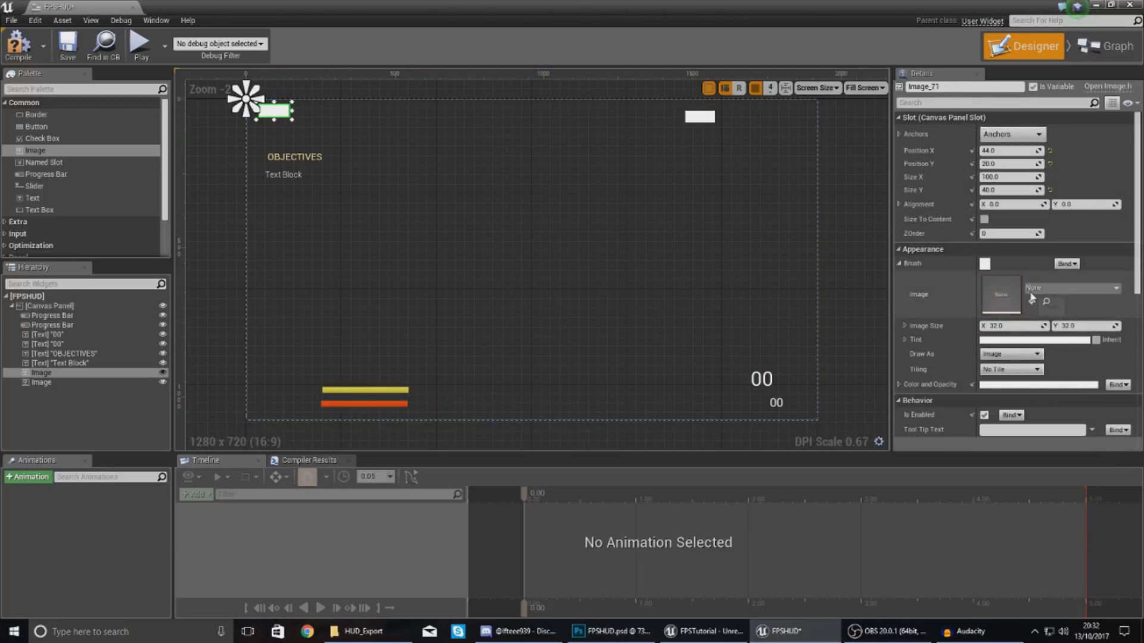
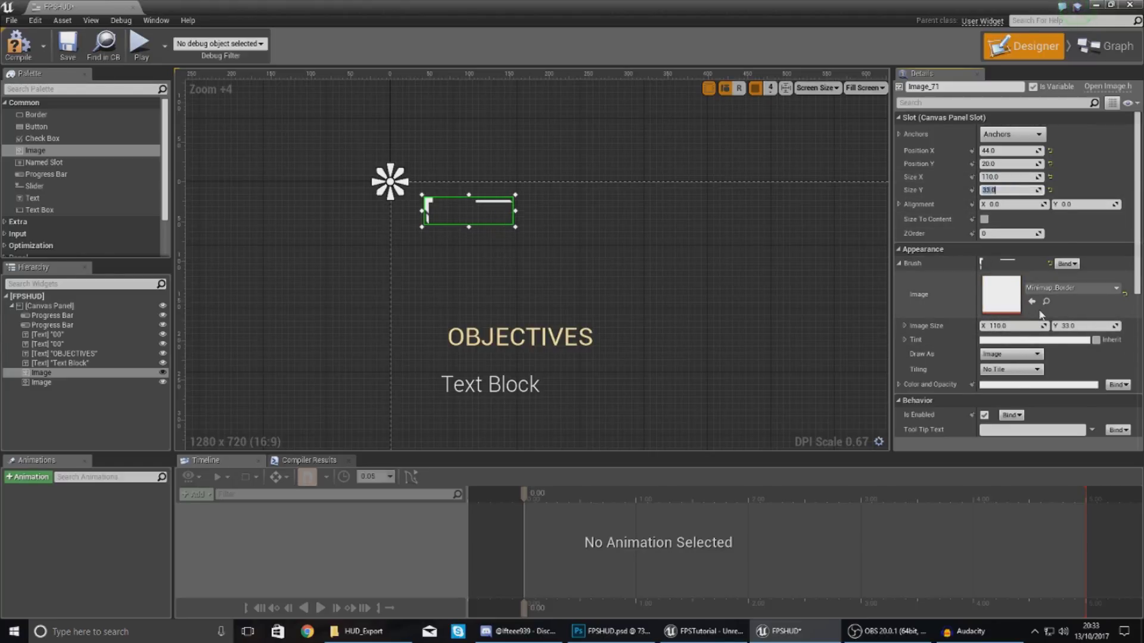
Drag the minimap-border image toward the canvas's top-left corner.
{"action": "left_click_drag", "start_coordinate": [471, 220], "coordinate": [452, 214]}
{"action": "left_click", "coordinate": [705, 235]}
{"action": "right_click_drag", "start_coordinate": [705, 235], "coordinate": [461, 269]}
{"action": "scroll", "coordinate": [563, 286], "scroll_direction": "down", "scroll_amount": 3}
Anchor the minimap border to the top-left preset at 20, 16, and add another Image widget.
{"action": "left_click", "coordinate": [252, 244]}
{"action": "left_click", "coordinate": [996, 135]}
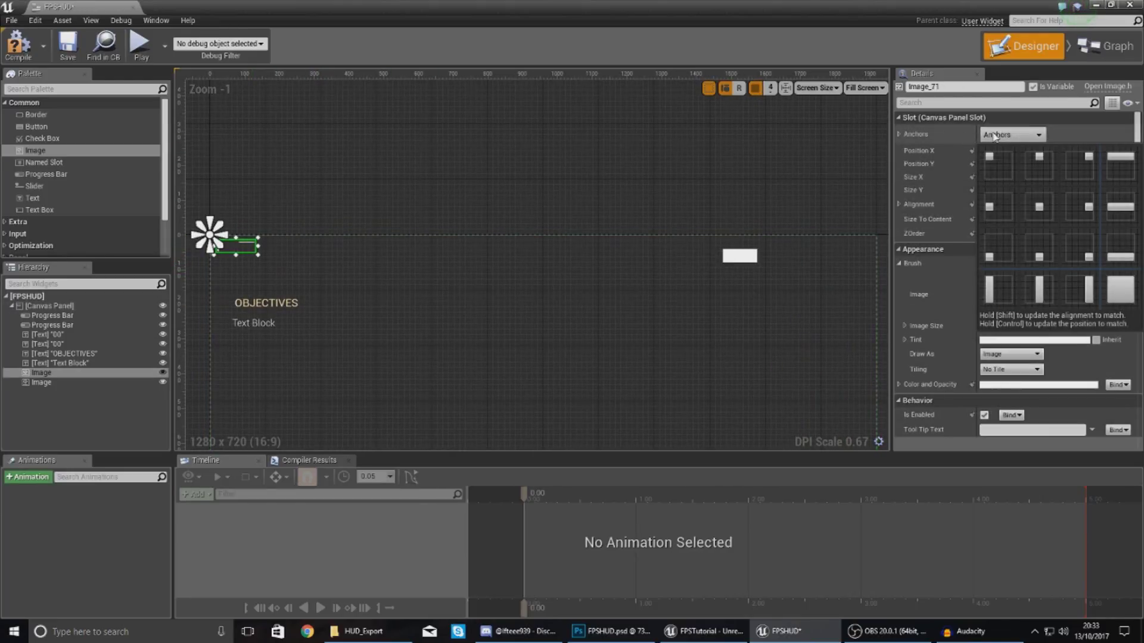
{"action": "left_click", "coordinate": [993, 170]}
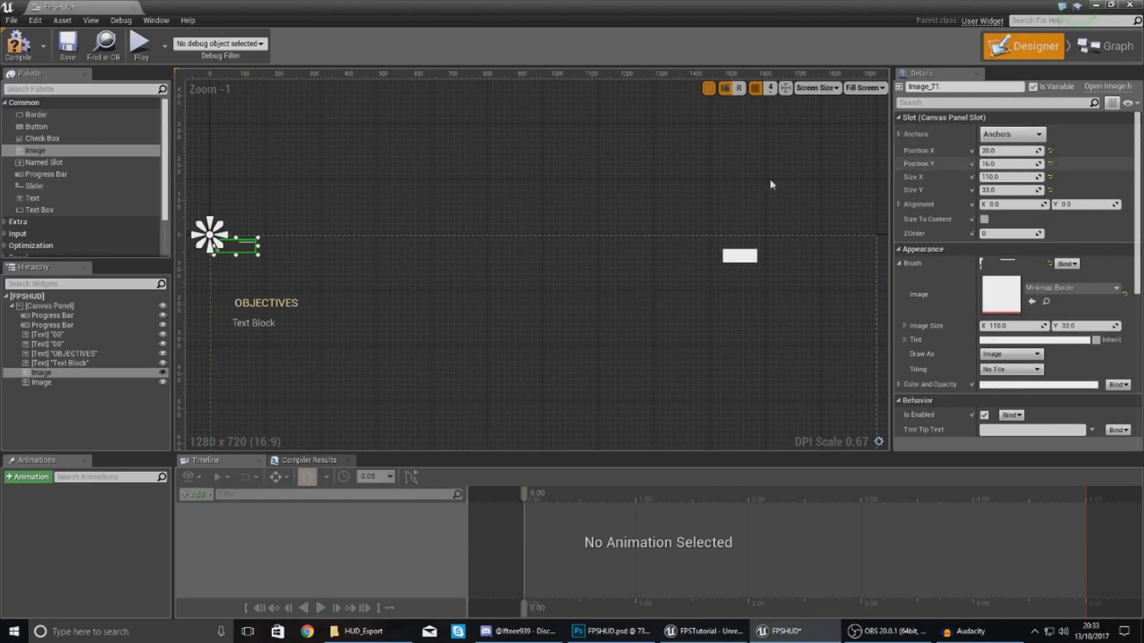
{"action": "left_click", "coordinate": [265, 268]}
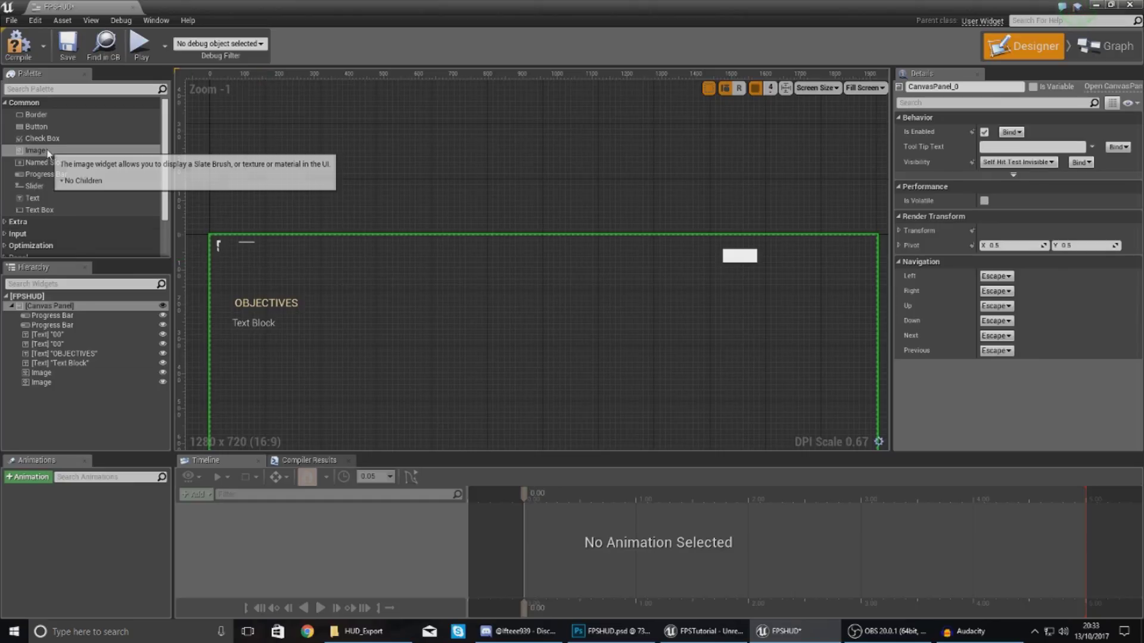
{"action": "left_click_drag", "start_coordinate": [48, 153], "coordinate": [175, 176]}
Set the new image's brush to the Killfeed_Border texture (110 × 33).
{"action": "left_click", "coordinate": [741, 257]}
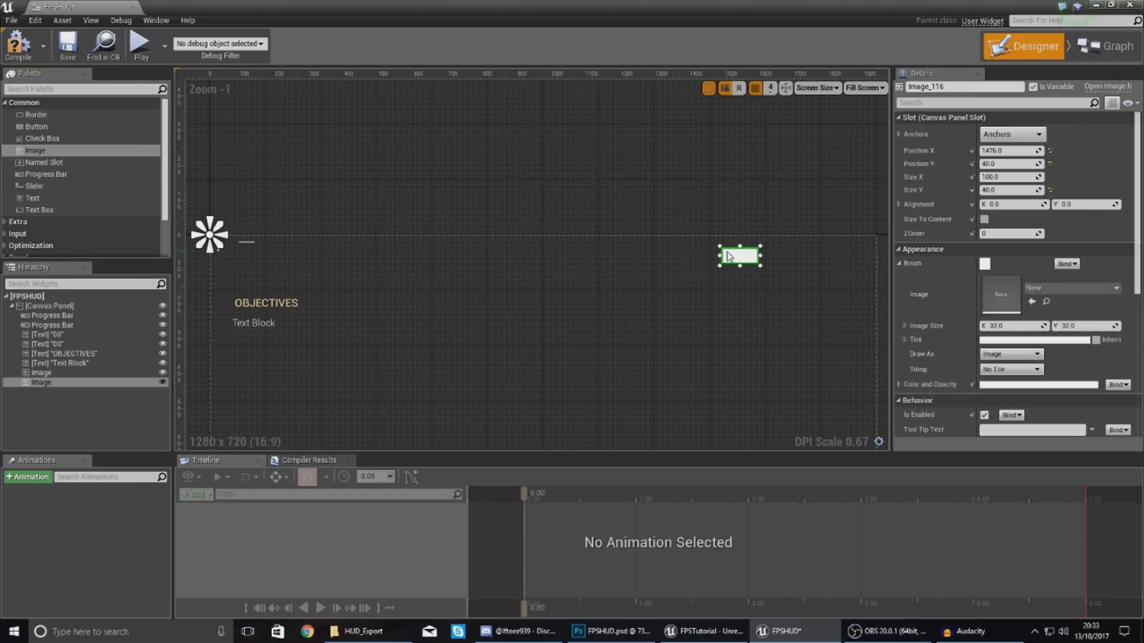
{"action": "left_click_drag", "start_coordinate": [739, 258], "coordinate": [729, 258]}
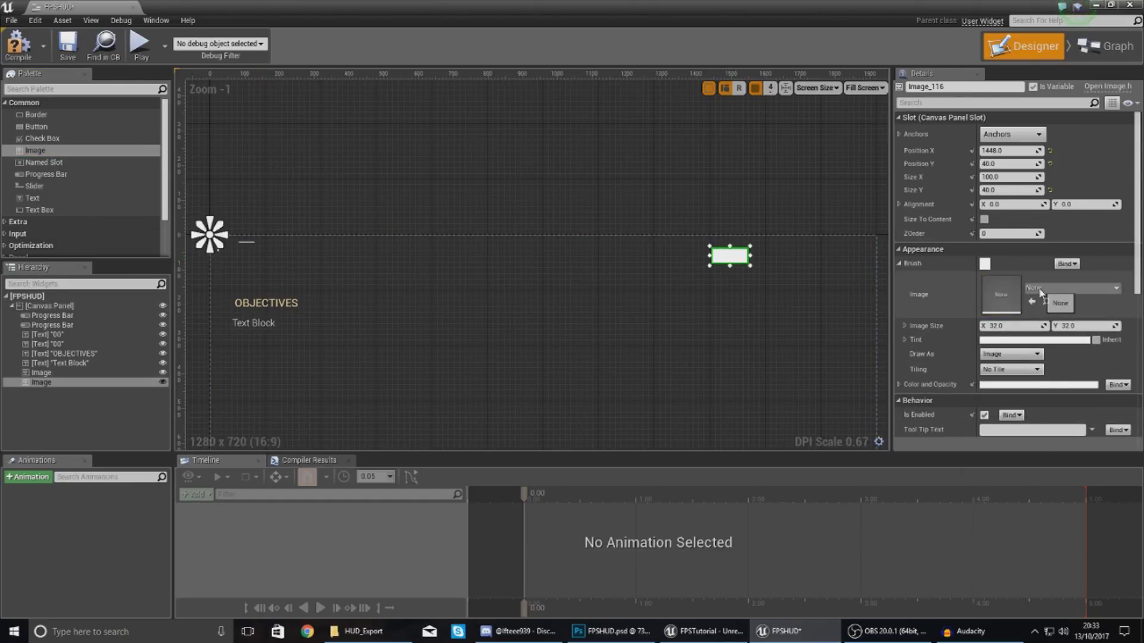
{"action": "left_click", "coordinate": [1040, 289]}
{"action": "type", "text": "kil"}
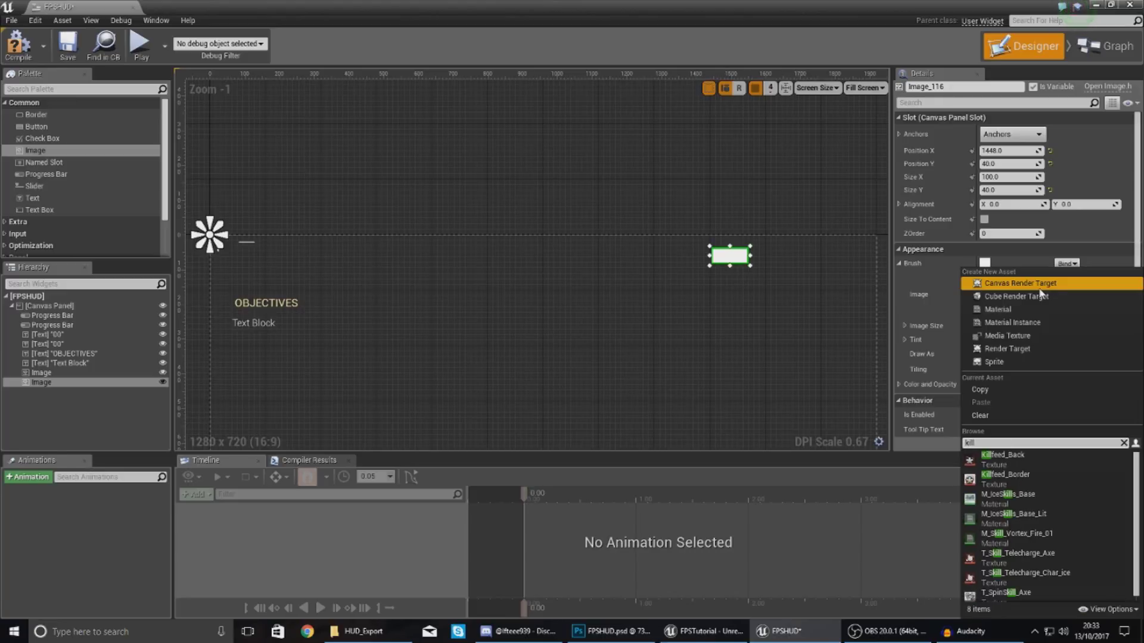
{"action": "left_click", "coordinate": [992, 477]}
{"action": "left_click", "coordinate": [788, 307]}
{"action": "left_click", "coordinate": [735, 255]}
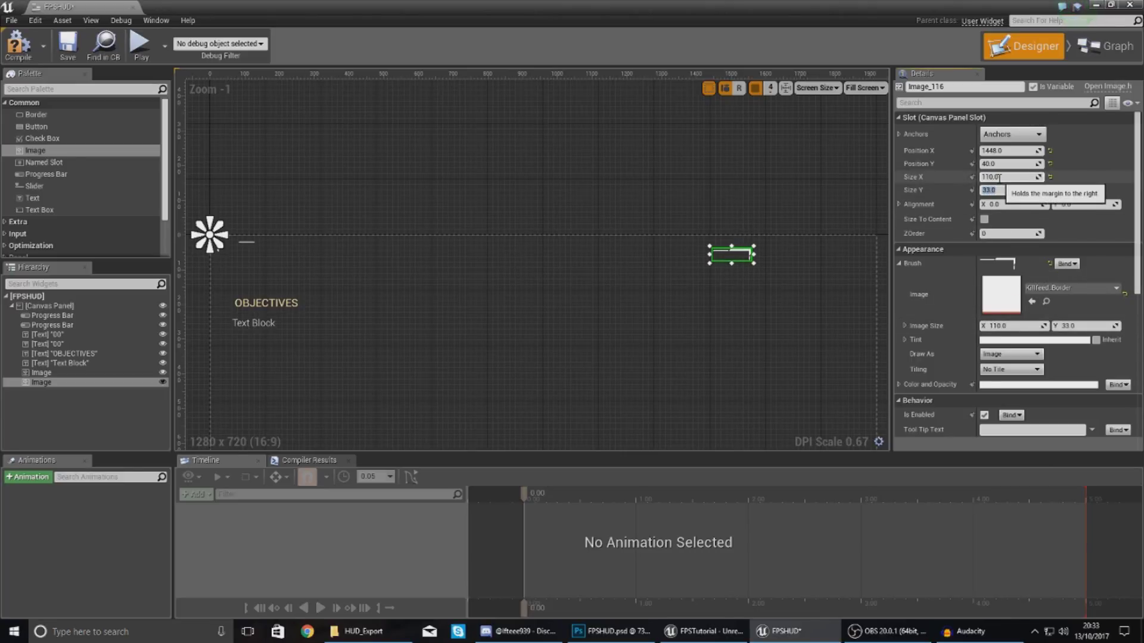
Move the killfeed border to the top-right, anchor it top-right, and close FPSHUD.
{"action": "left_click_drag", "start_coordinate": [734, 255], "coordinate": [832, 257]}
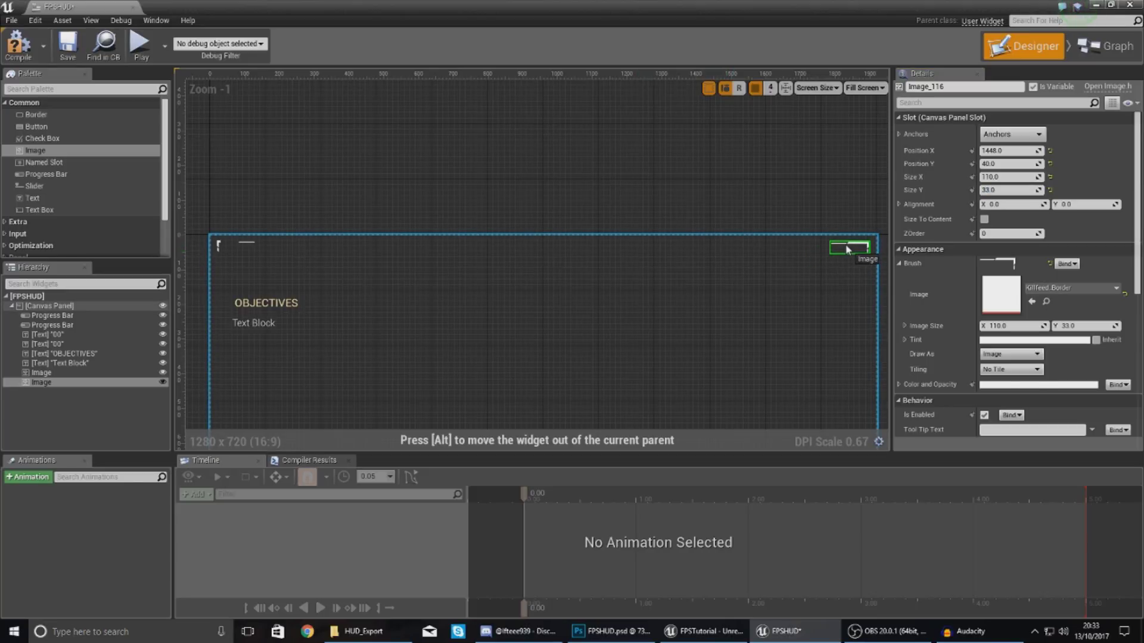
{"action": "left_click_drag", "start_coordinate": [847, 249], "coordinate": [847, 249]}
{"action": "left_click", "coordinate": [1012, 135]}
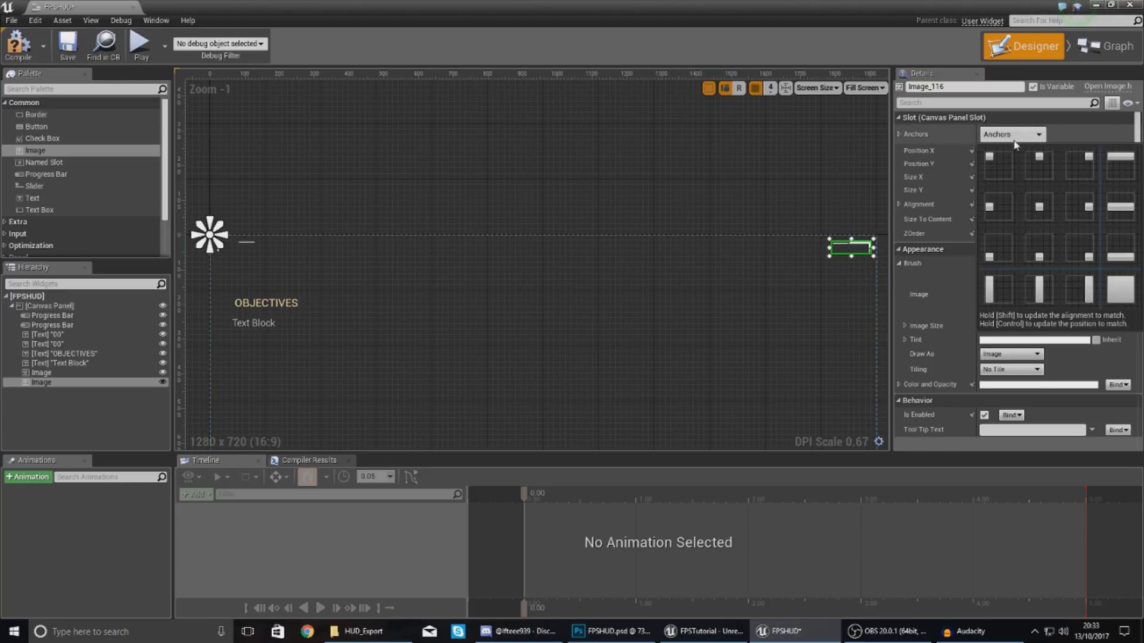
{"action": "left_click", "coordinate": [1085, 159]}
{"action": "left_click", "coordinate": [698, 267]}
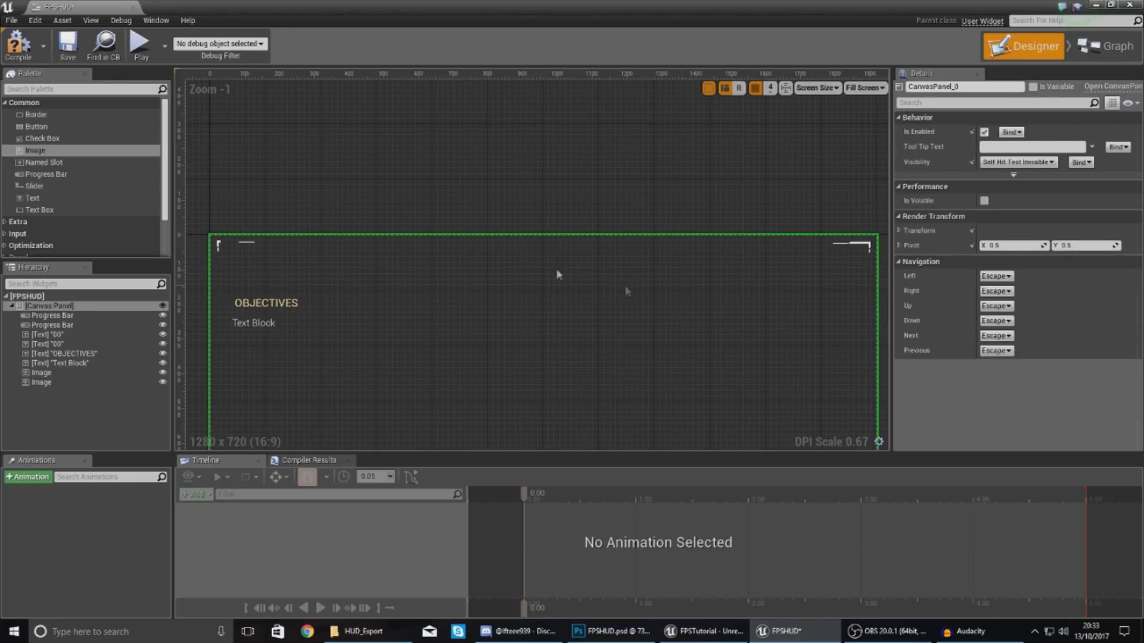
{"action": "left_click", "coordinate": [131, 8]}
Play in editor, walk around with W to check the HUD, then stop and reopen FPSHUD.
{"action": "left_click", "coordinate": [592, 42]}
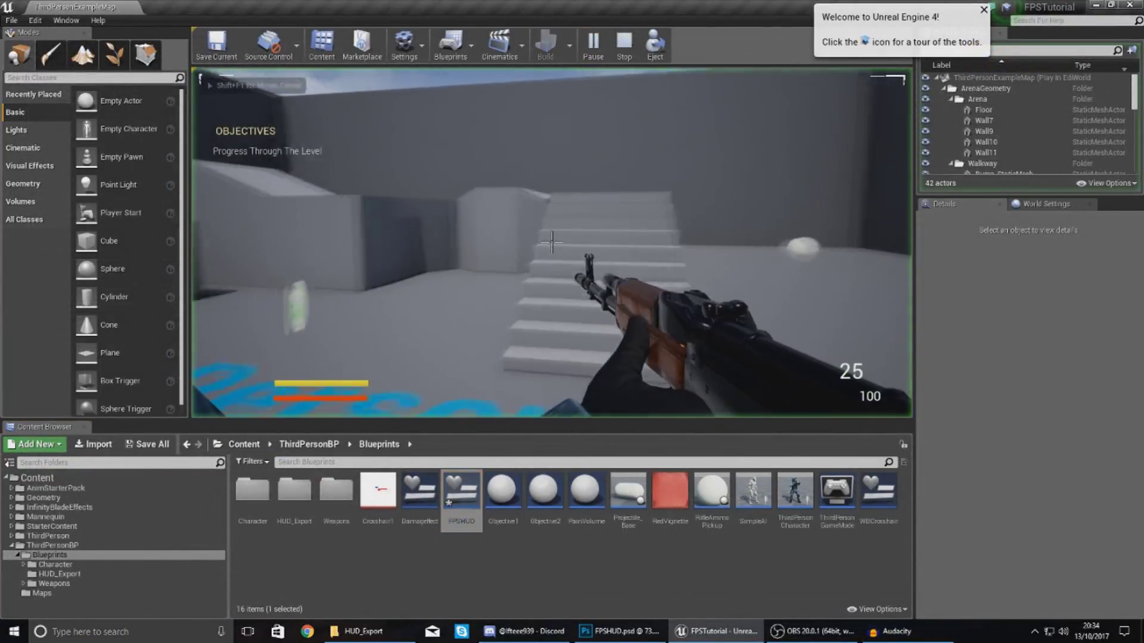
{"action": "key", "text": "w"}
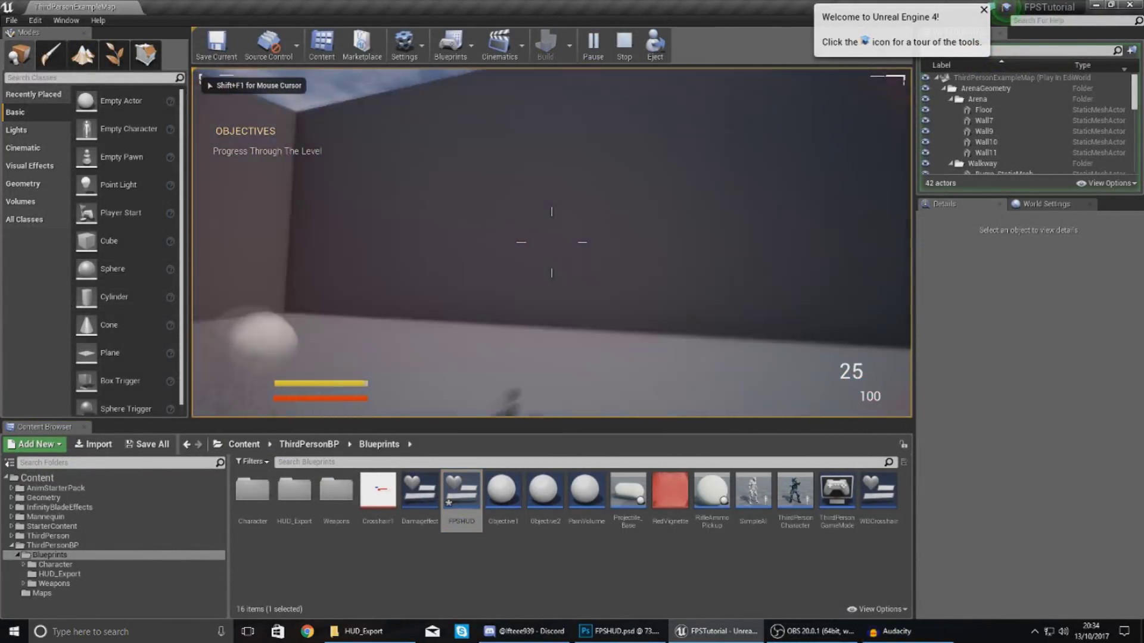
{"action": "key", "text": "w"}
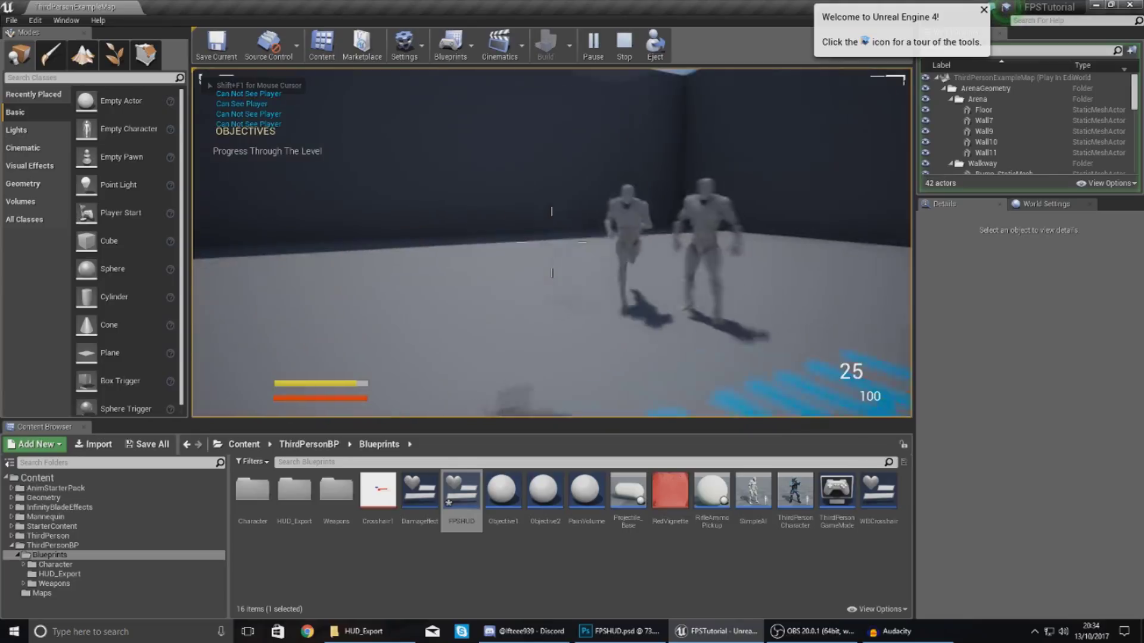
{"action": "key", "text": "w"}
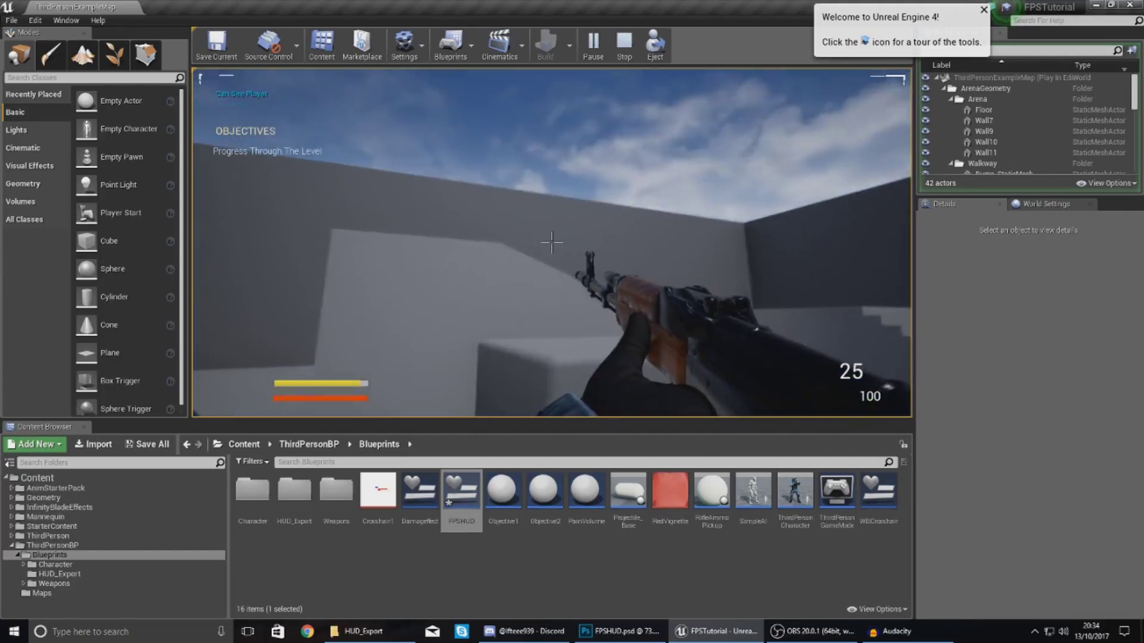
{"action": "key", "text": "Escape"}
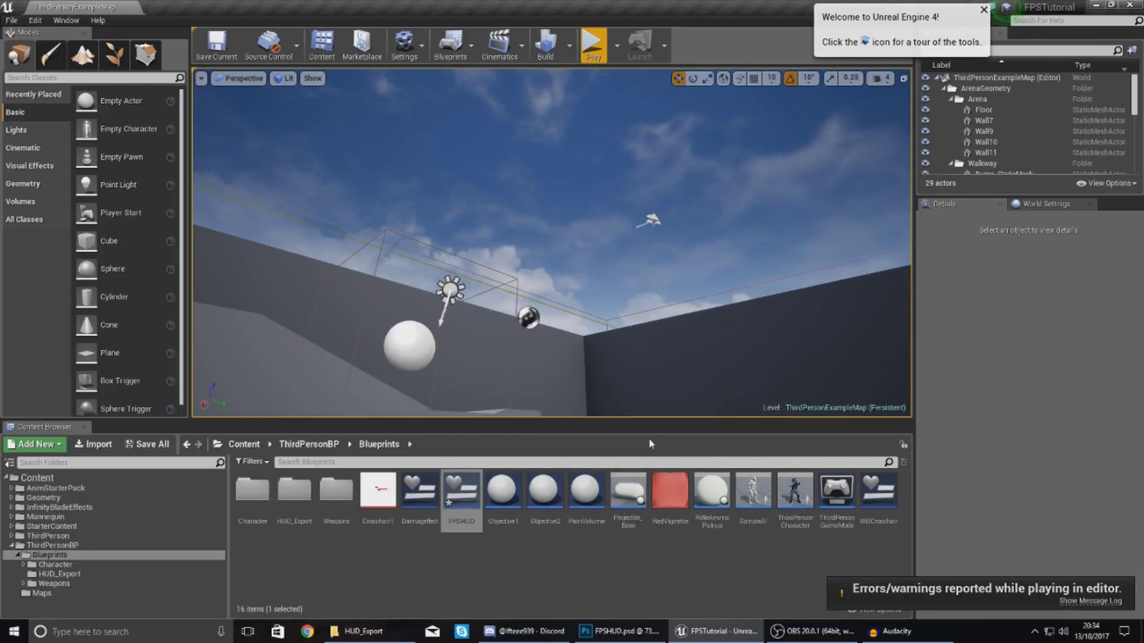
{"action": "double_click", "coordinate": [464, 489]}
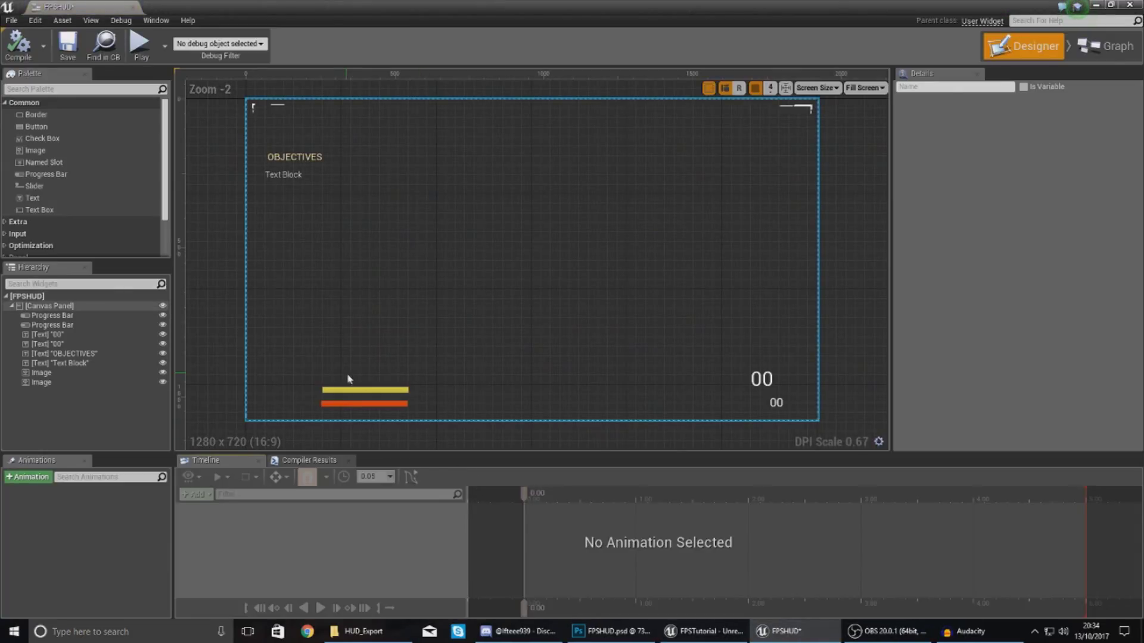
{"action": "left_click", "coordinate": [358, 390]}
{"action": "scroll", "coordinate": [386, 401], "scroll_direction": "up", "scroll_amount": 4}
{"action": "right_click_drag", "start_coordinate": [387, 403], "coordinate": [414, 312]}
{"action": "left_click", "coordinate": [379, 369]}
{"action": "left_click", "coordinate": [385, 362]}
{"action": "left_click", "coordinate": [393, 336]}
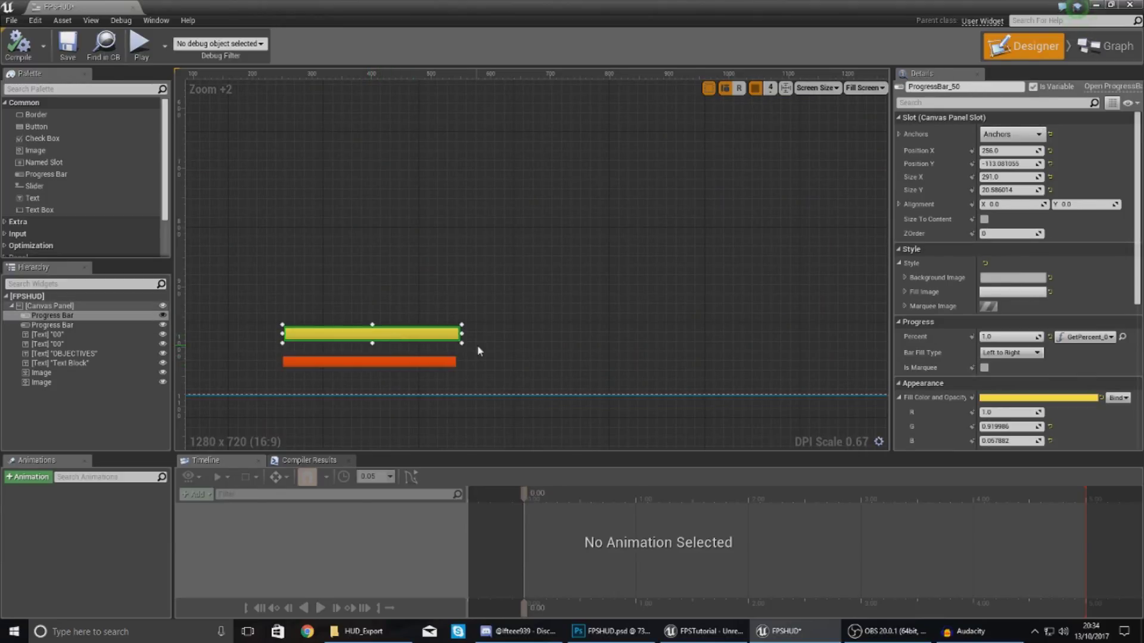
{"action": "right_click_drag", "start_coordinate": [388, 273], "coordinate": [588, 265]}
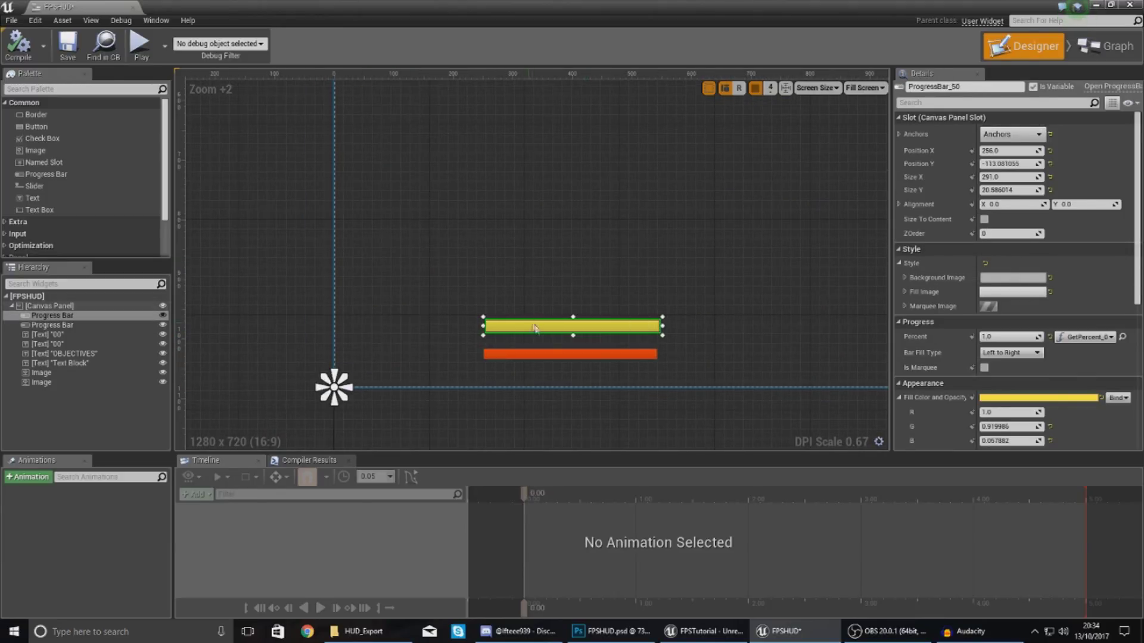
{"action": "left_click", "coordinate": [904, 278]}
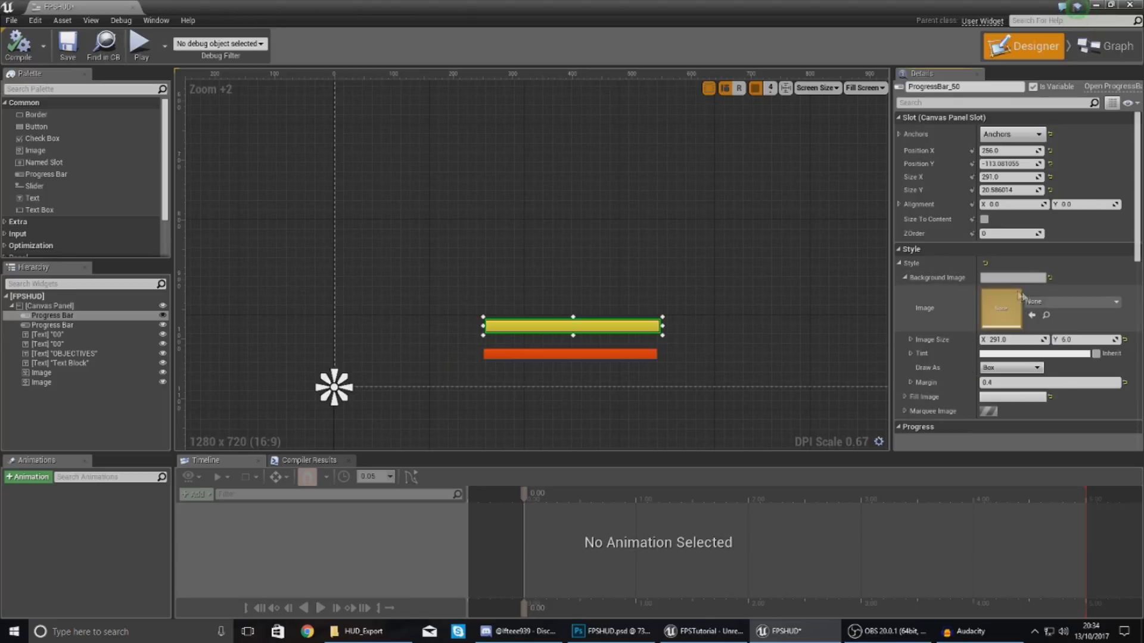
{"action": "left_click", "coordinate": [1039, 301]}
{"action": "left_click", "coordinate": [903, 278]}
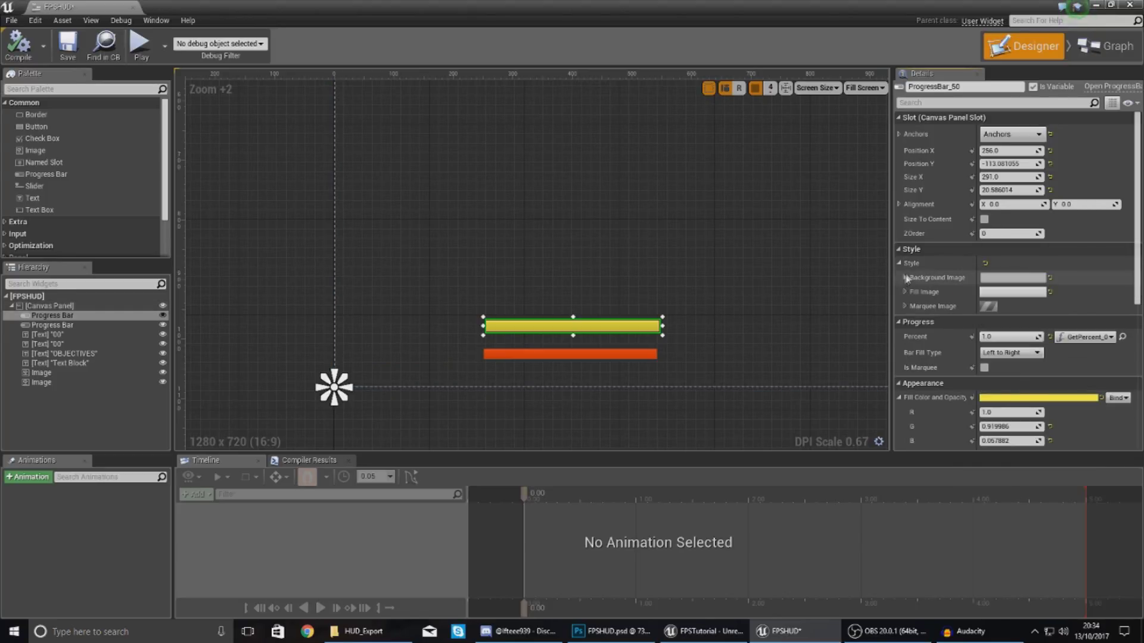
{"action": "left_click", "coordinate": [389, 630]}
{"action": "left_click", "coordinate": [581, 191]}
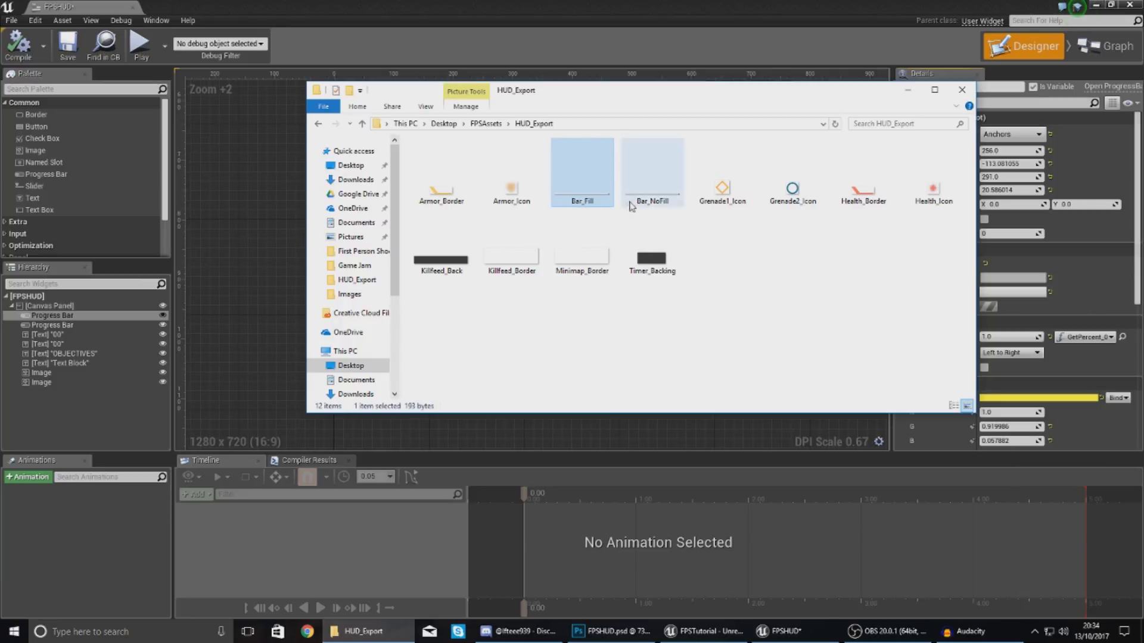
{"action": "left_click", "coordinate": [672, 198]}
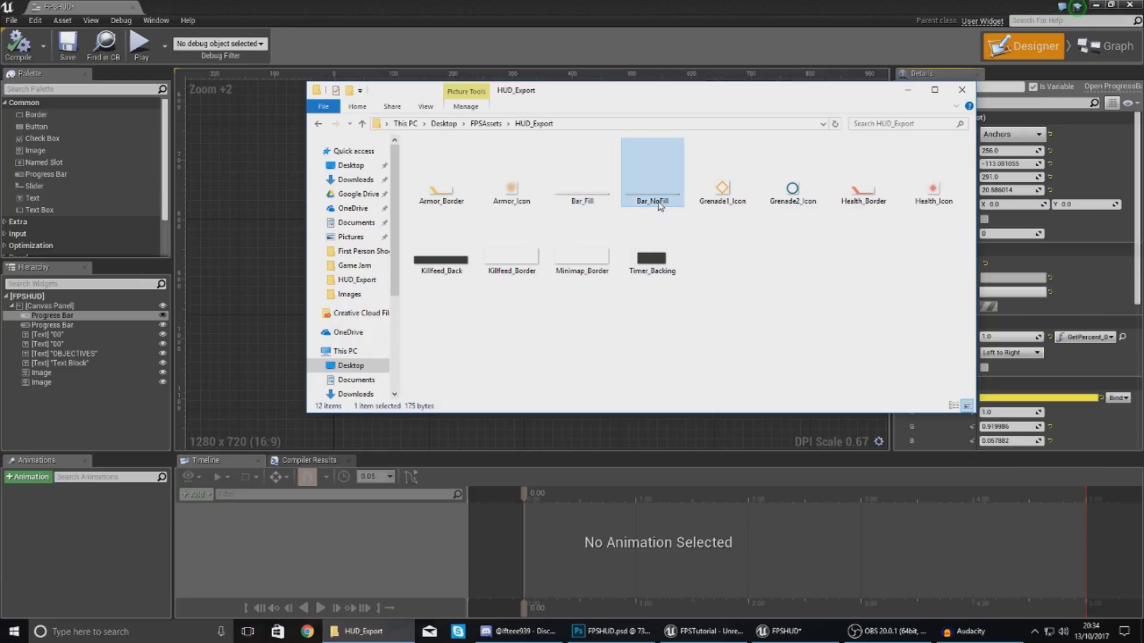
{"action": "left_click", "coordinate": [603, 203]}
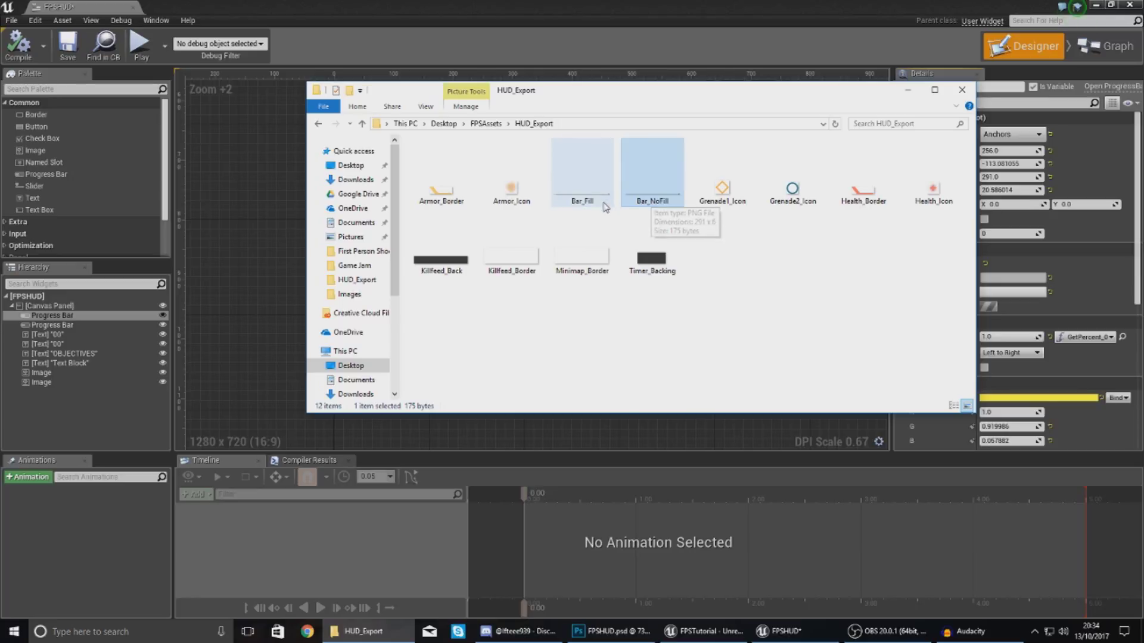
{"action": "left_click", "coordinate": [908, 92]}
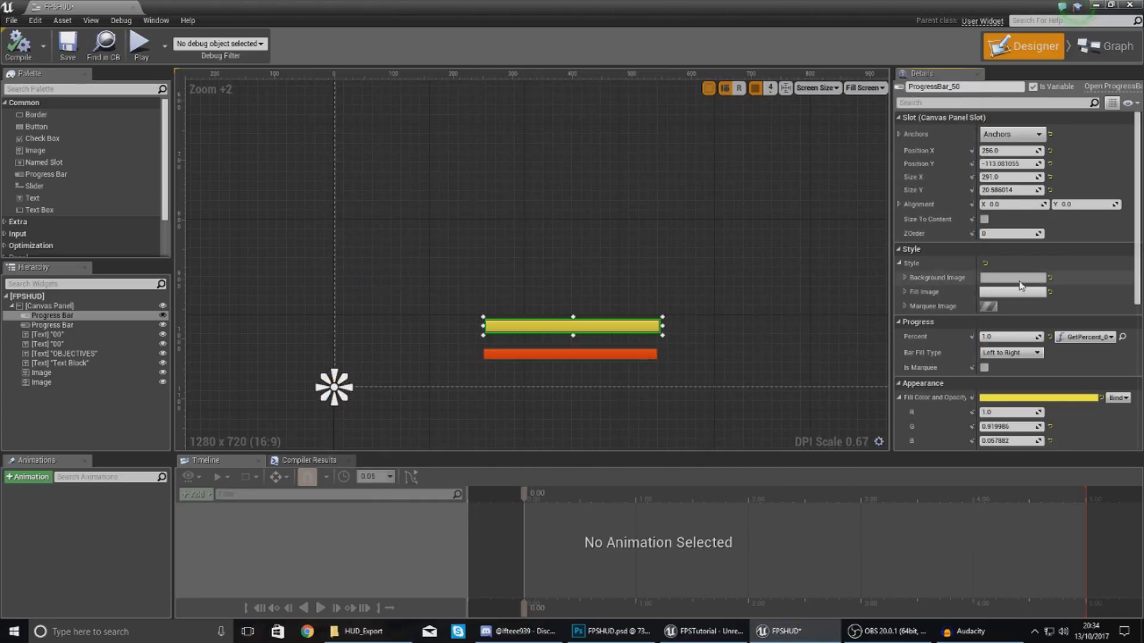
Set the top progress bar's background image to Bar_NoFill.
{"action": "left_click", "coordinate": [905, 278]}
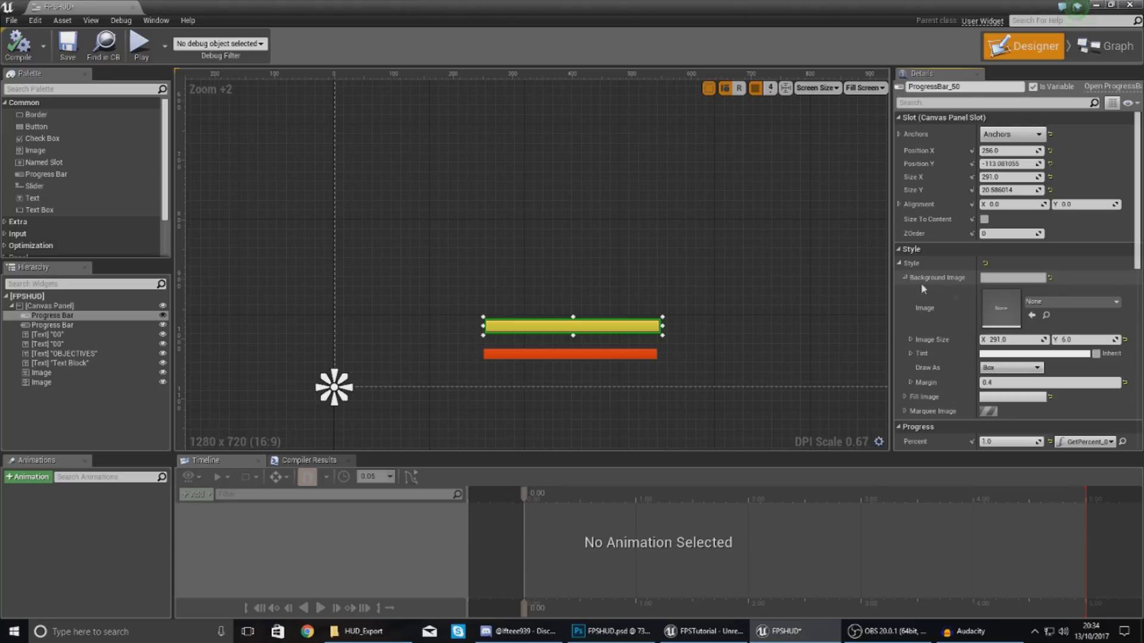
{"action": "left_click", "coordinate": [1037, 307]}
{"action": "type", "text": "bar_"}
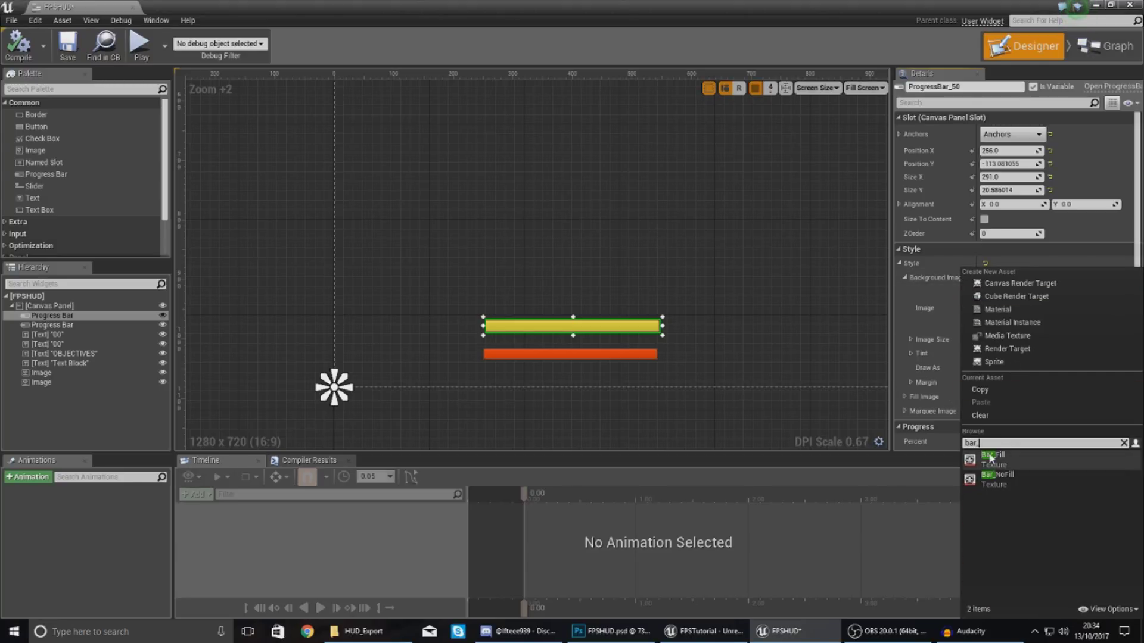
{"action": "left_click", "coordinate": [996, 477]}
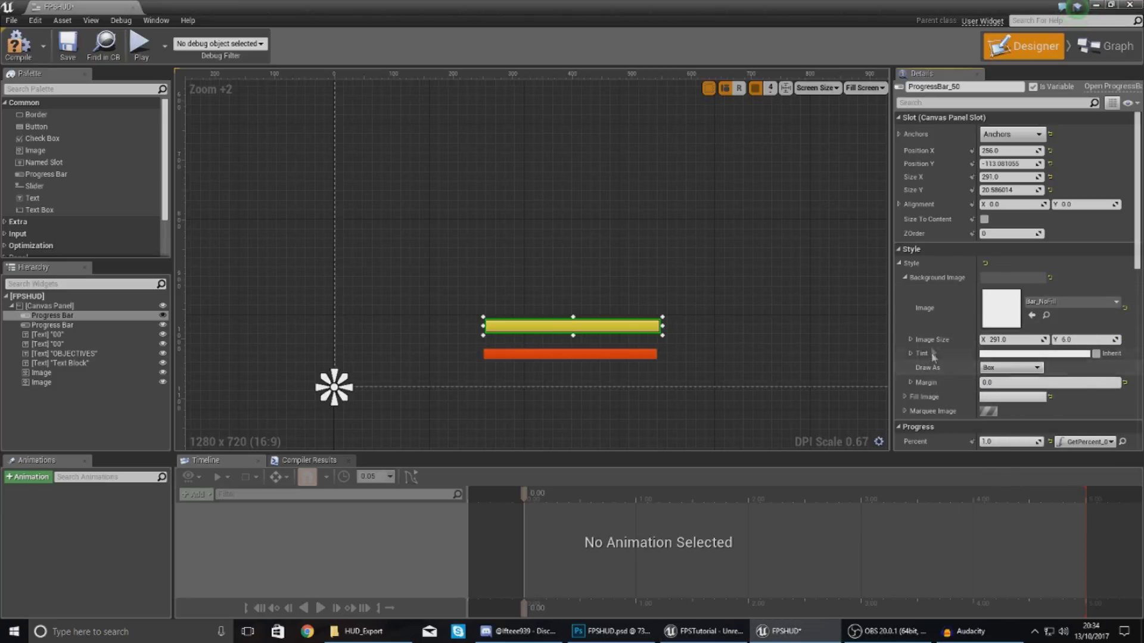
{"action": "left_click", "coordinate": [905, 277]}
Set the top bar's fill image to Bar_Fill with a margin of 0.0.
{"action": "left_click", "coordinate": [905, 292]}
{"action": "left_click", "coordinate": [1054, 316]}
{"action": "type", "text": "bar"}
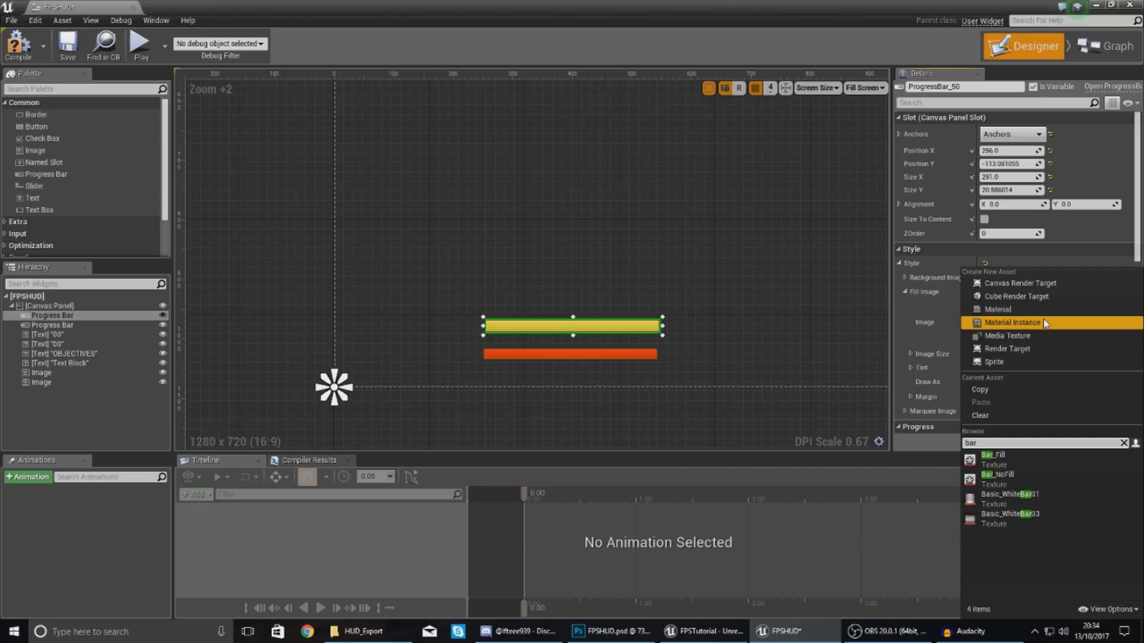
{"action": "left_click", "coordinate": [993, 457]}
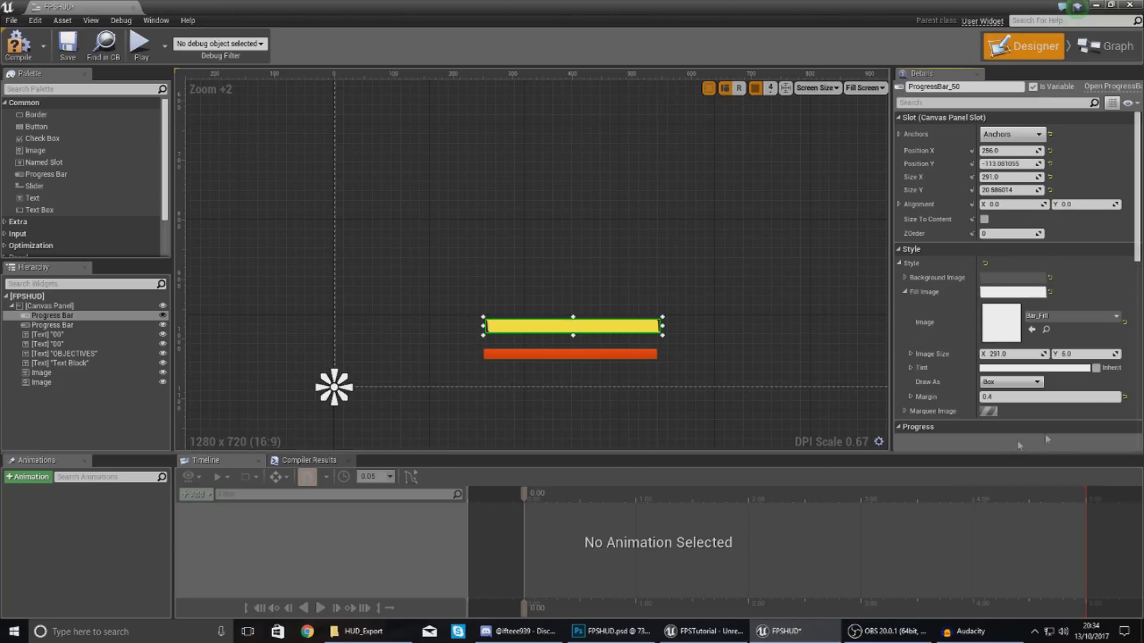
{"action": "left_click", "coordinate": [1002, 398]}
{"action": "key", "text": "Return"}
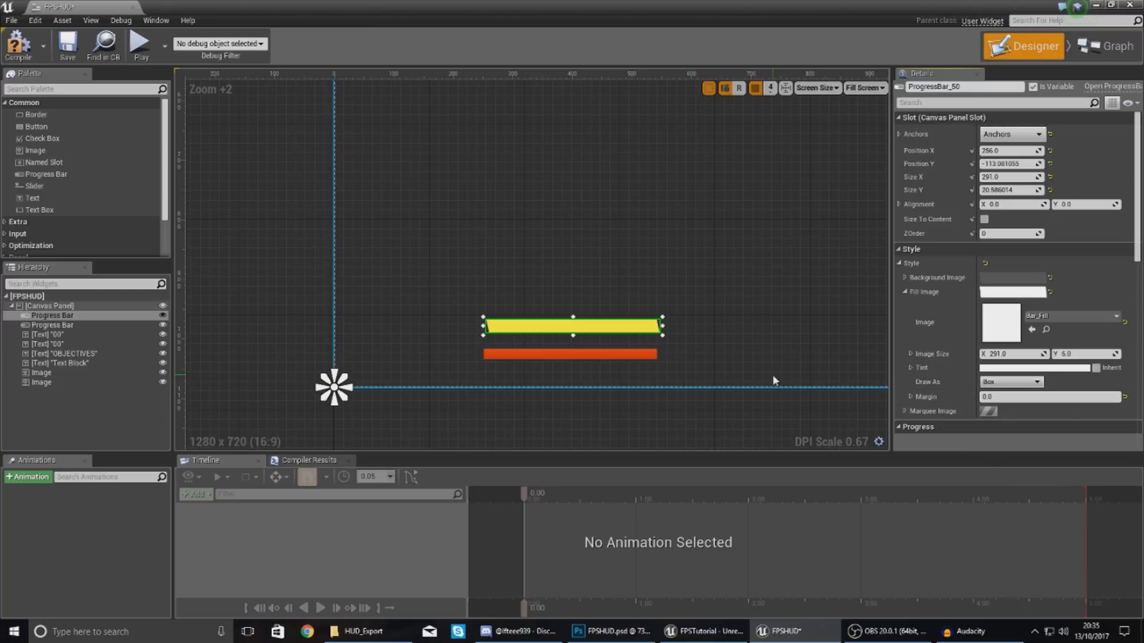
{"action": "scroll", "coordinate": [1007, 353], "scroll_direction": "down", "scroll_amount": 3}
{"action": "scroll", "coordinate": [1007, 353], "scroll_direction": "down", "scroll_amount": 3}
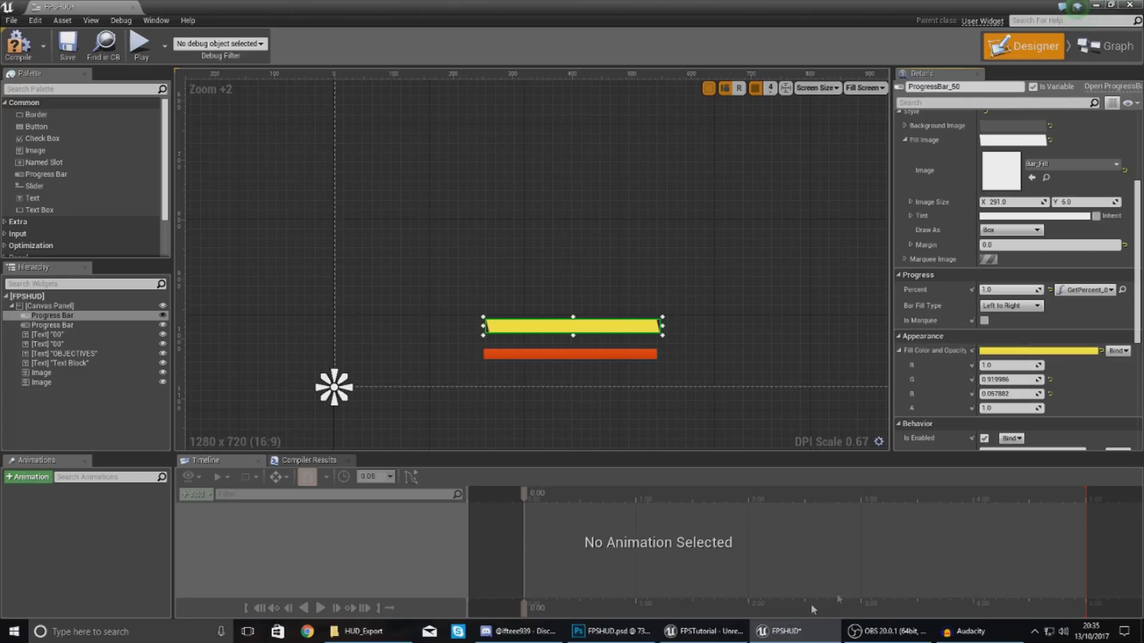
Switch to the FPSHUD.psd mockup in Photoshop and zoom in on its health readout.
{"action": "left_click", "coordinate": [643, 633]}
{"action": "left_click", "coordinate": [101, 516]}
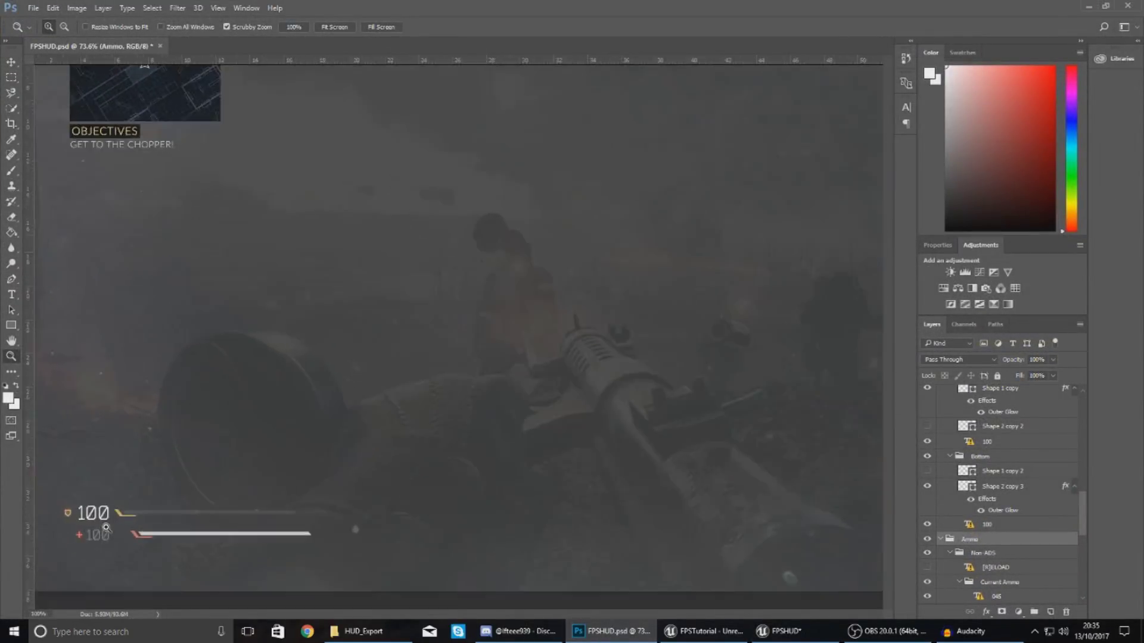
{"action": "left_click", "coordinate": [101, 516]}
Fit the whole mockup on screen, then return to the Unreal widget designer.
{"action": "right_click", "coordinate": [159, 524]}
{"action": "left_click", "coordinate": [196, 528]}
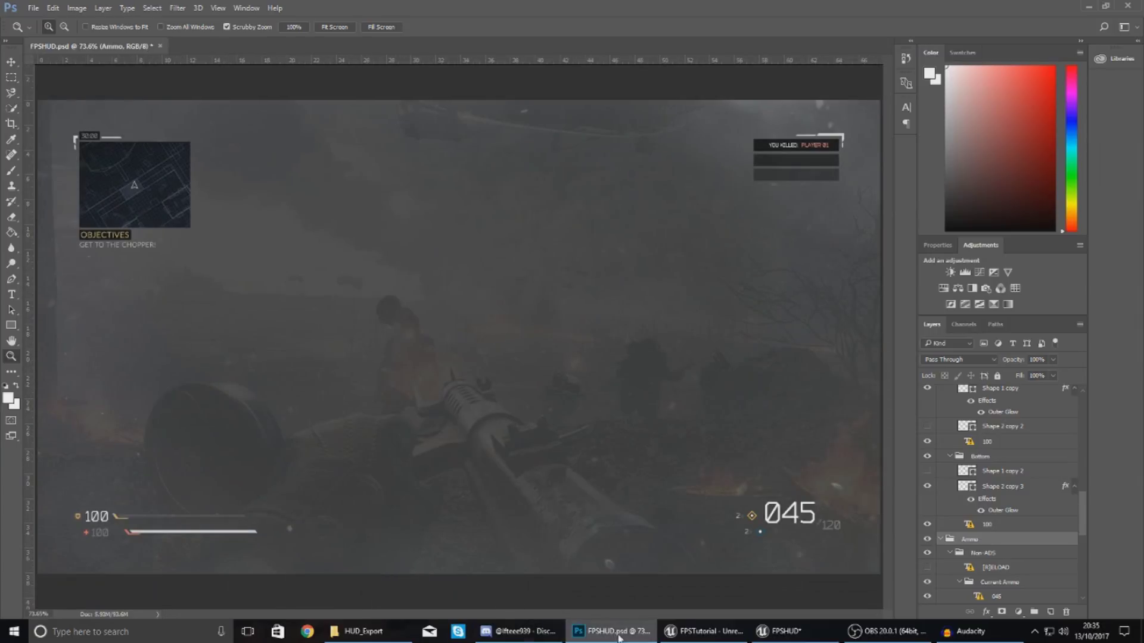
{"action": "left_click", "coordinate": [778, 631]}
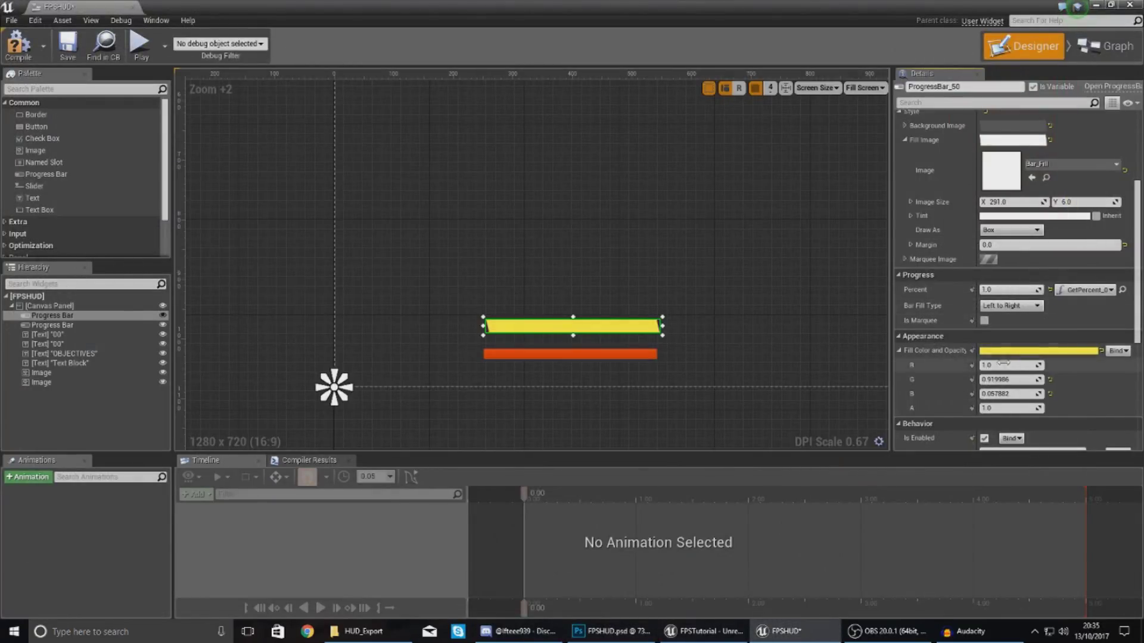
Set the top bar's fill colour G and B to 1 so it turns pure white.
{"action": "type", "text": "11"}
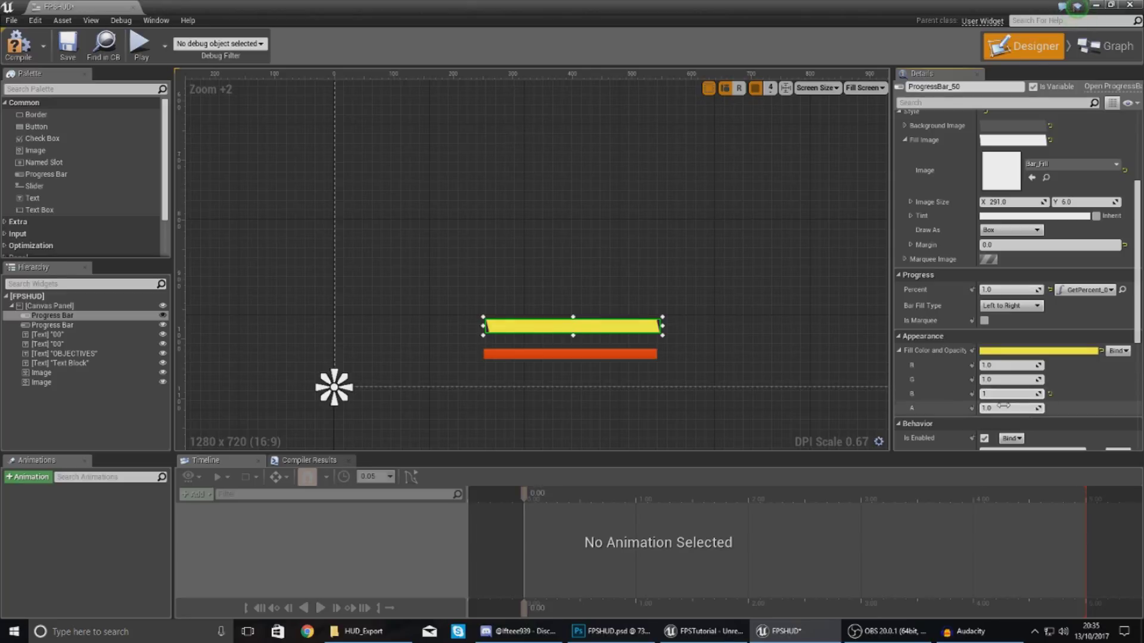
{"action": "key", "text": "Return"}
{"action": "left_click", "coordinate": [671, 295]}
{"action": "scroll", "coordinate": [637, 333], "scroll_direction": "up", "scroll_amount": 6}
{"action": "right_click_drag", "start_coordinate": [636, 331], "coordinate": [658, 221]}
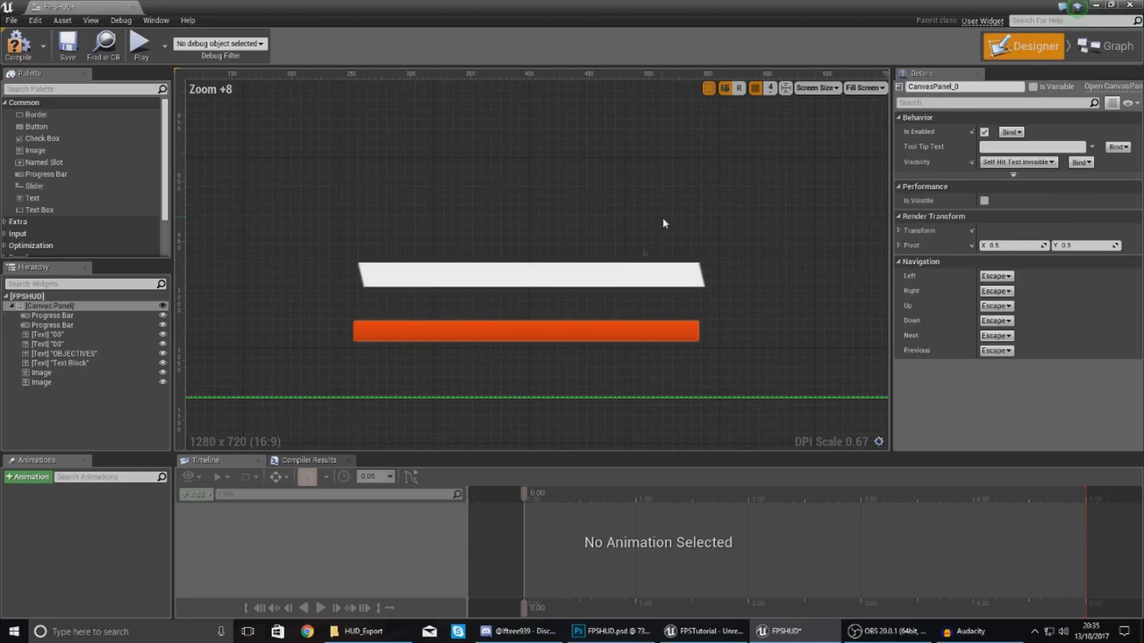
{"action": "left_click", "coordinate": [631, 269]}
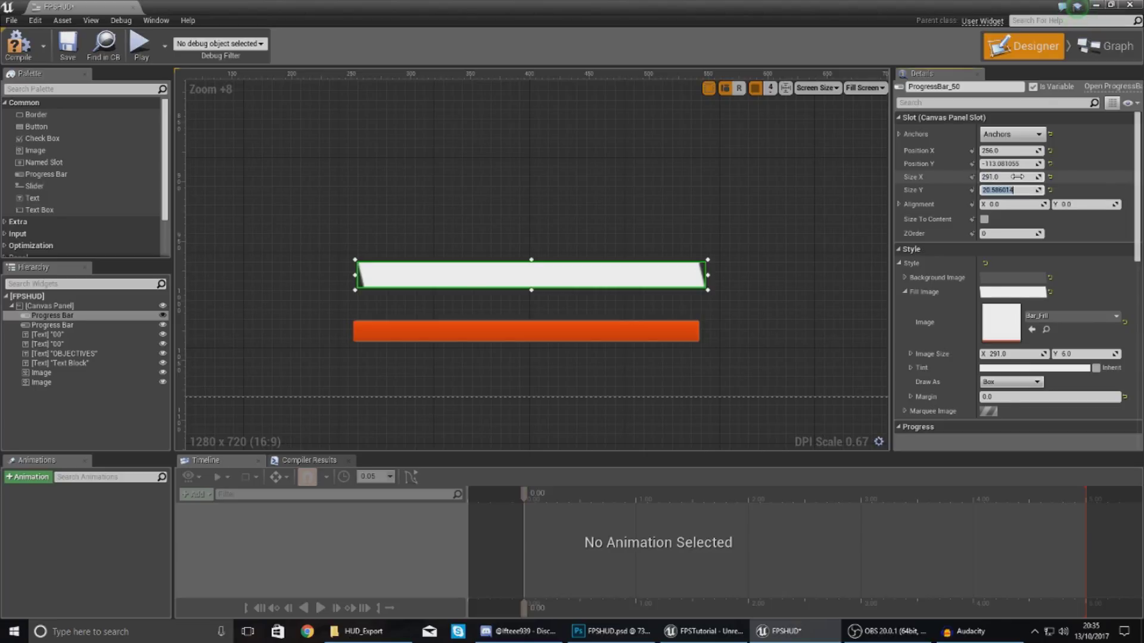
Set the height of both the top and lower progress bars to 6.
{"action": "type", "text": "6"}
{"action": "key", "text": "Return"}
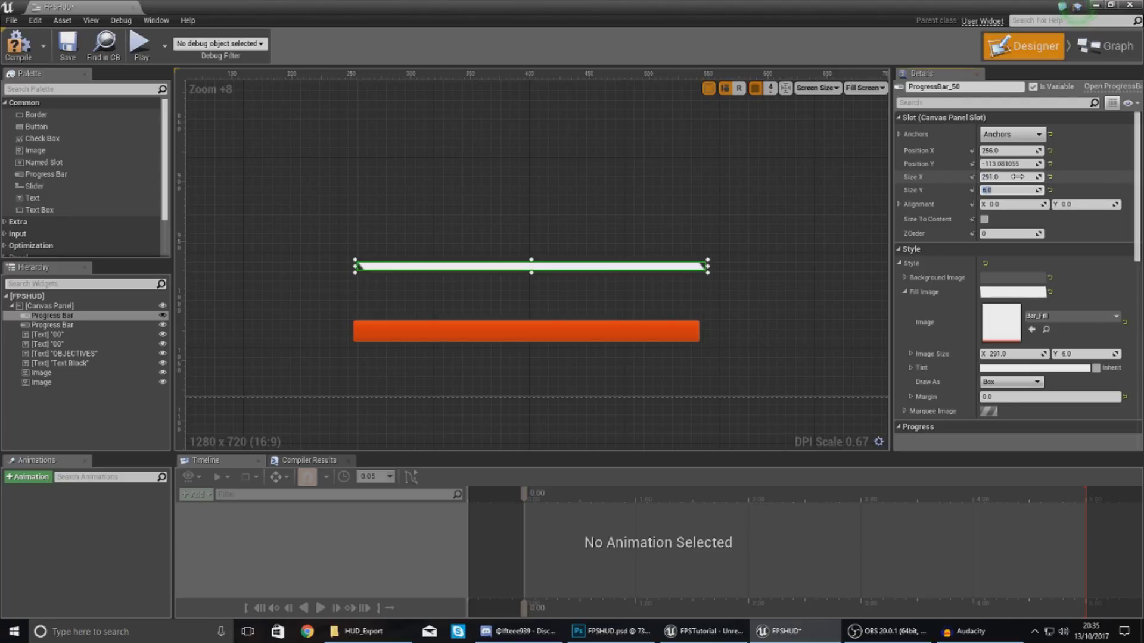
{"action": "left_click", "coordinate": [711, 320]}
{"action": "left_click", "coordinate": [523, 328]}
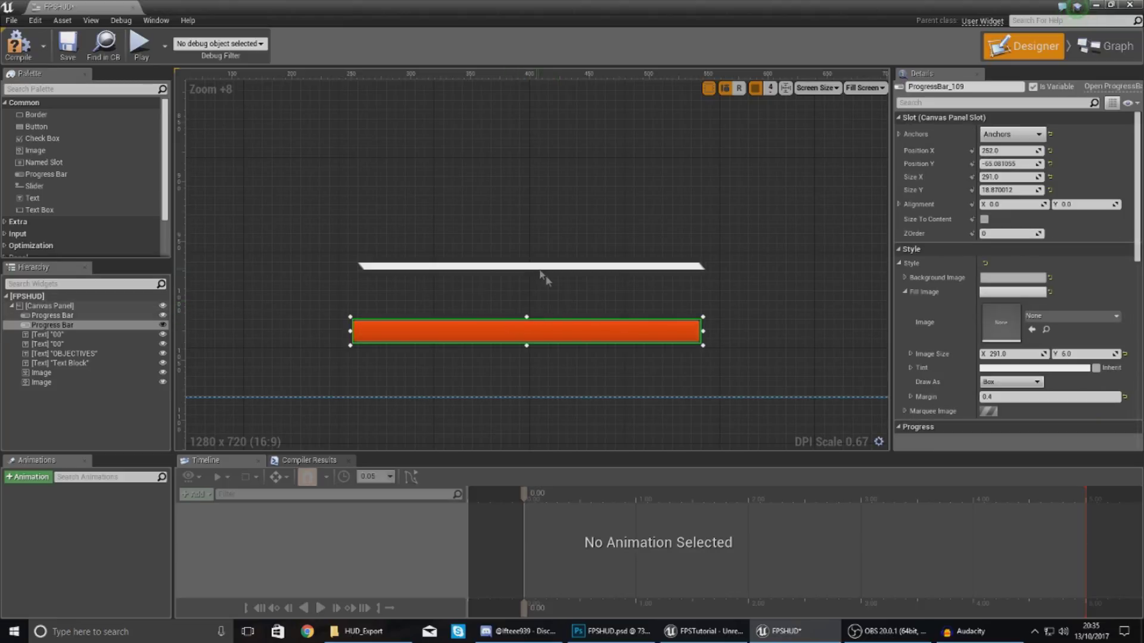
{"action": "left_click", "coordinate": [997, 190]}
{"action": "type", "text": "6"}
{"action": "key", "text": "Return"}
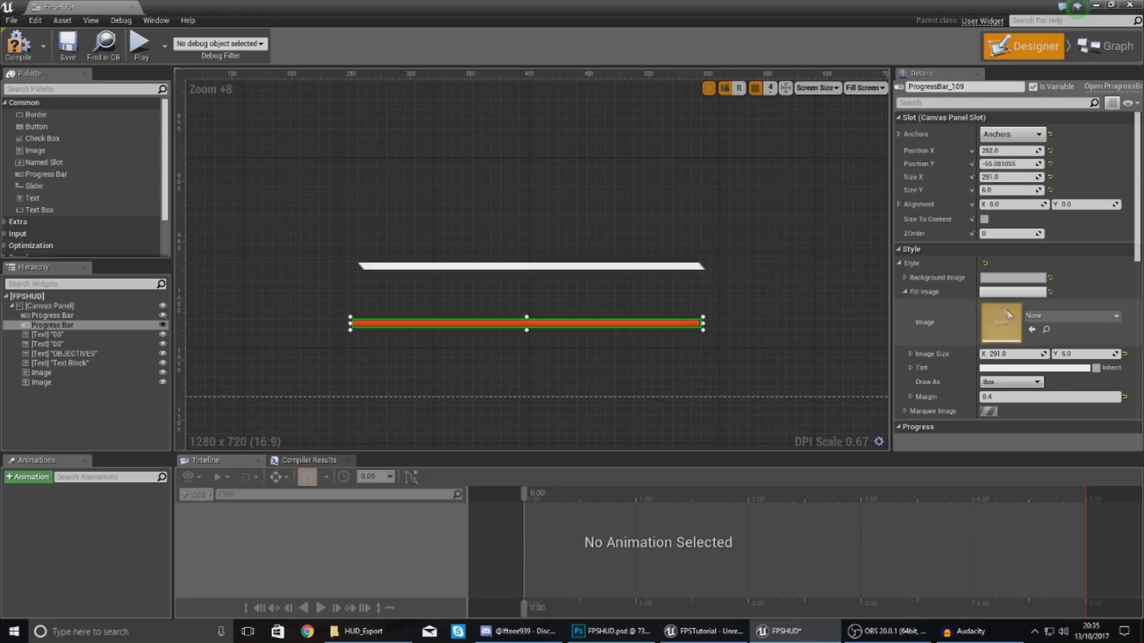
Give the lower bar a Bar_Fill fill image and a Bar_NoFill background with margin 0.
{"action": "left_click", "coordinate": [1036, 316]}
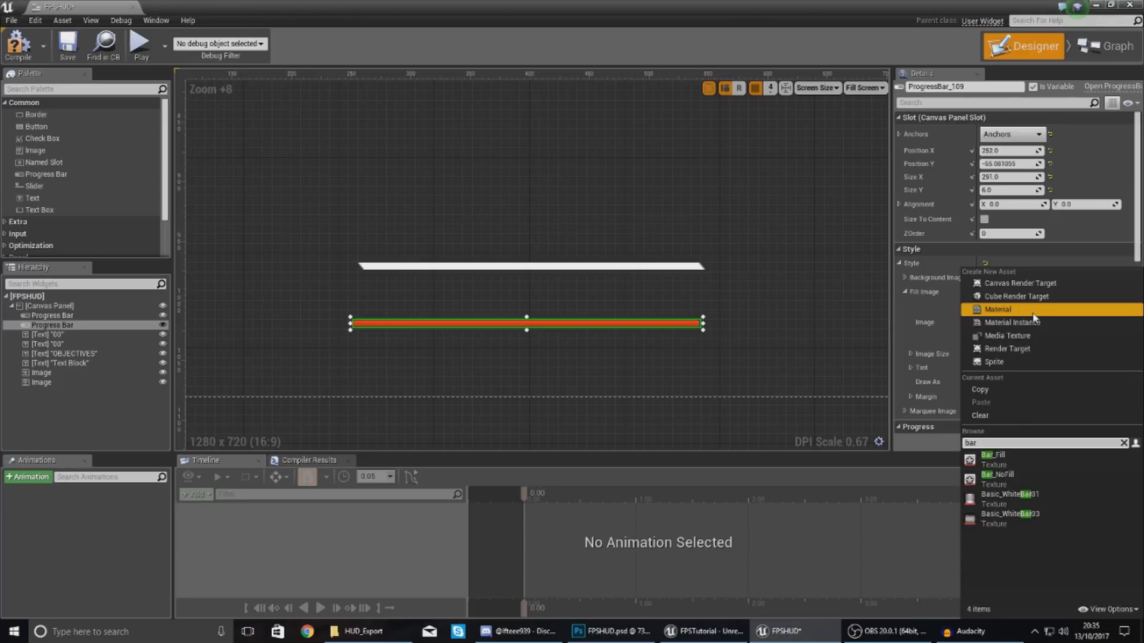
{"action": "left_click", "coordinate": [998, 458]}
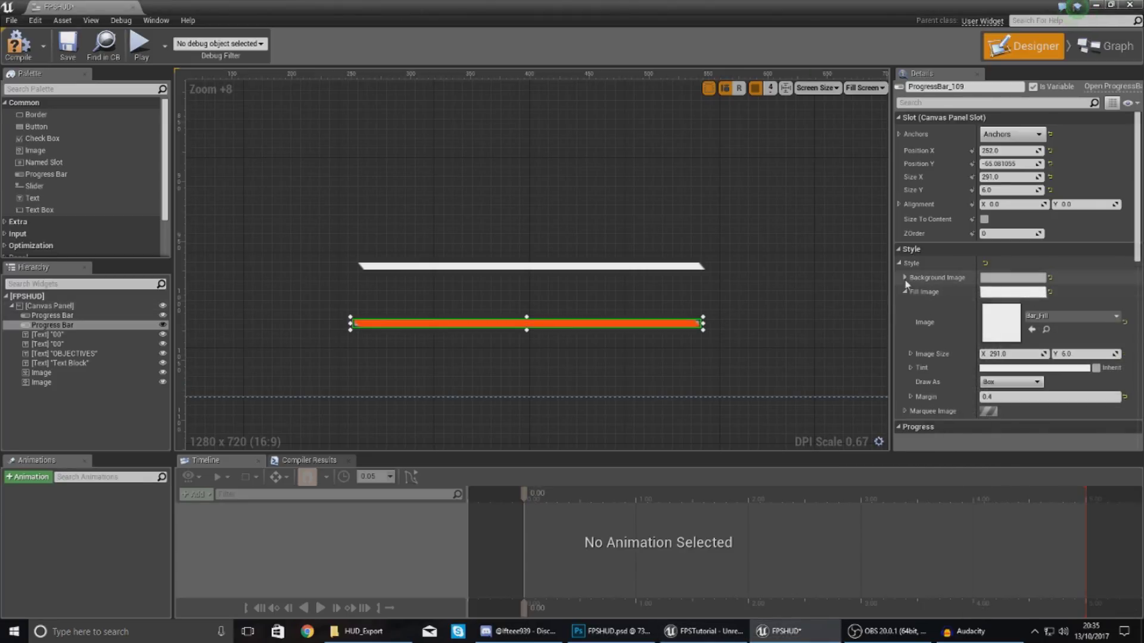
{"action": "left_click", "coordinate": [1013, 397]}
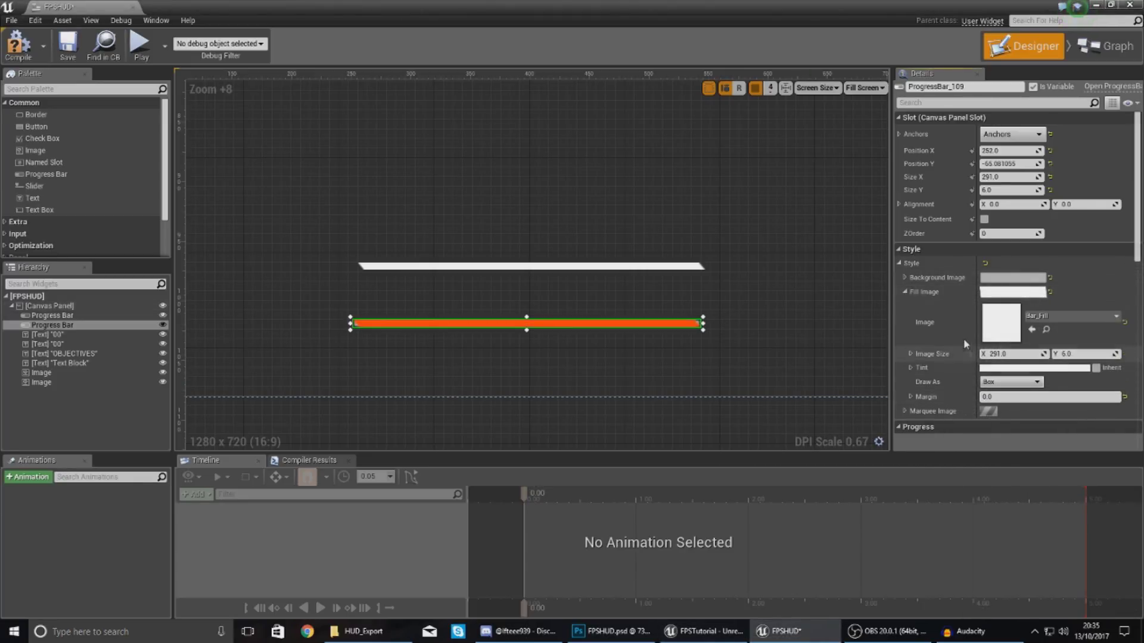
{"action": "left_click", "coordinate": [904, 291]}
{"action": "left_click", "coordinate": [904, 278]}
{"action": "left_click", "coordinate": [1001, 383]}
{"action": "type", "text": "0"}
{"action": "key", "text": "Return"}
{"action": "left_click", "coordinate": [1037, 302]}
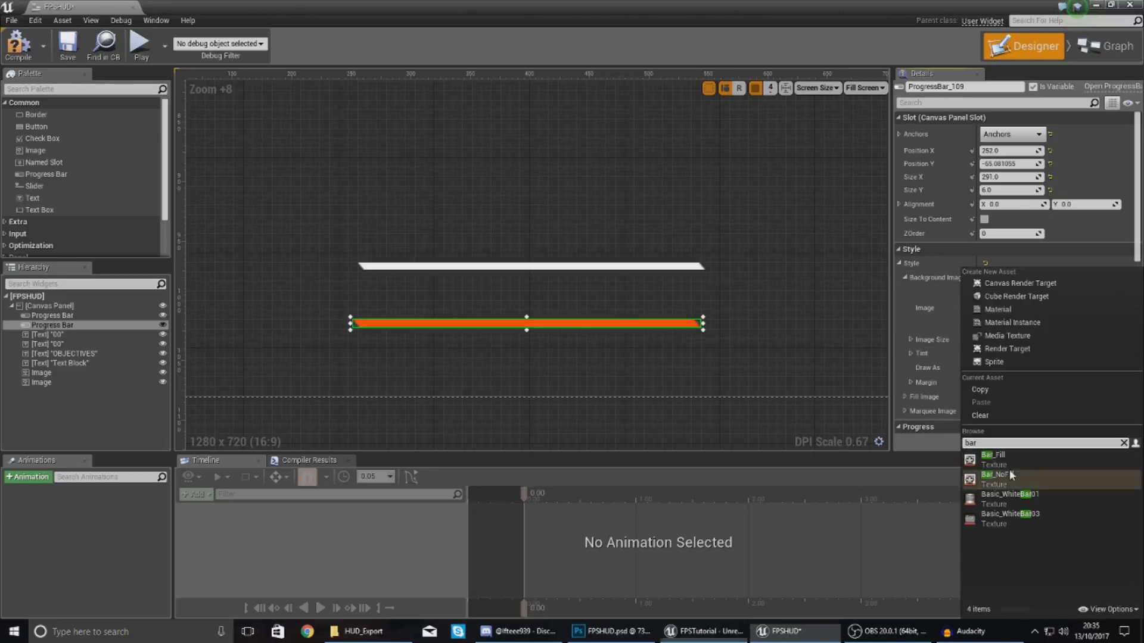
{"action": "left_click", "coordinate": [1009, 469]}
Set the lower bar's fill colour G and B to 1, making it white.
{"action": "scroll", "coordinate": [1004, 379], "scroll_direction": "down", "scroll_amount": 5}
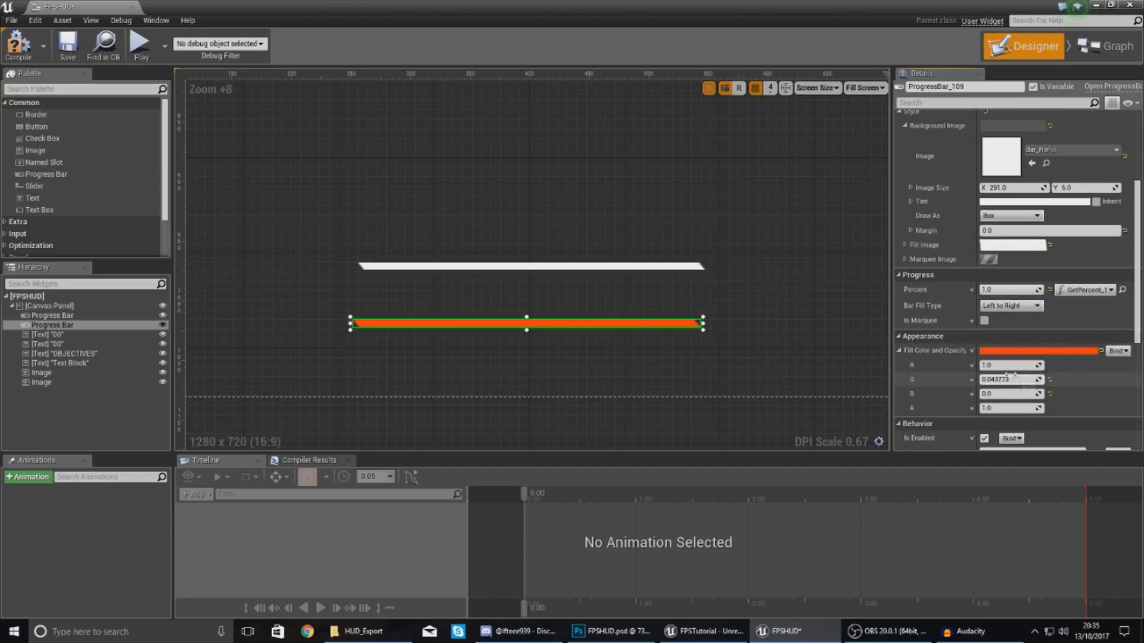
{"action": "left_click", "coordinate": [1004, 379]}
{"action": "type", "text": "1"}
{"action": "key", "text": "Tab"}
{"action": "type", "text": "1"}
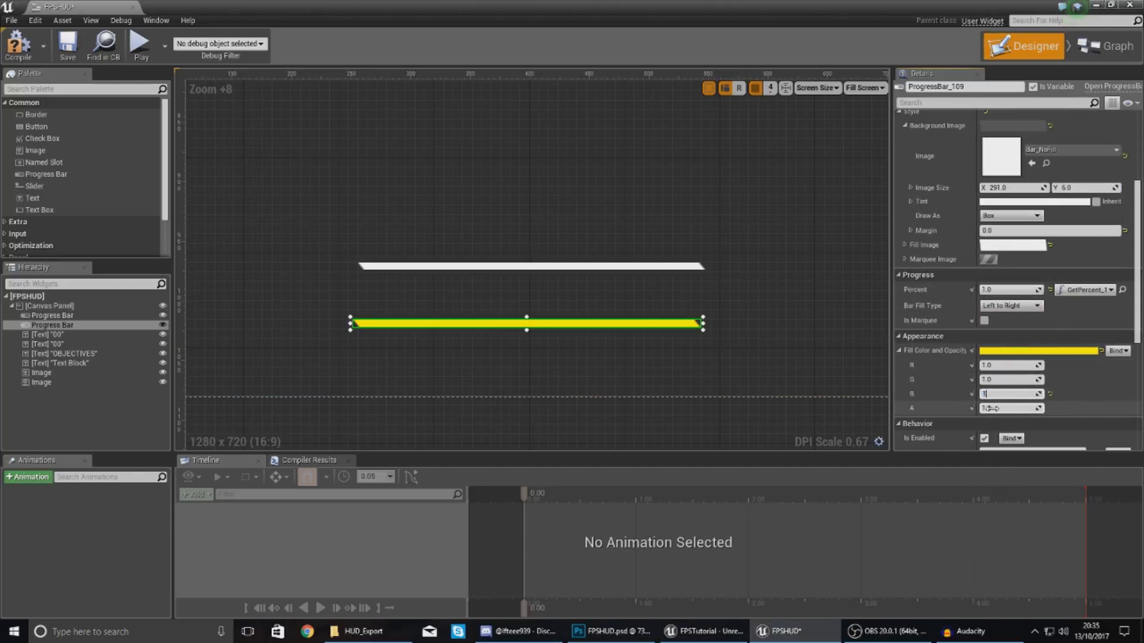
{"action": "key", "text": "Return"}
{"action": "left_click", "coordinate": [681, 344]}
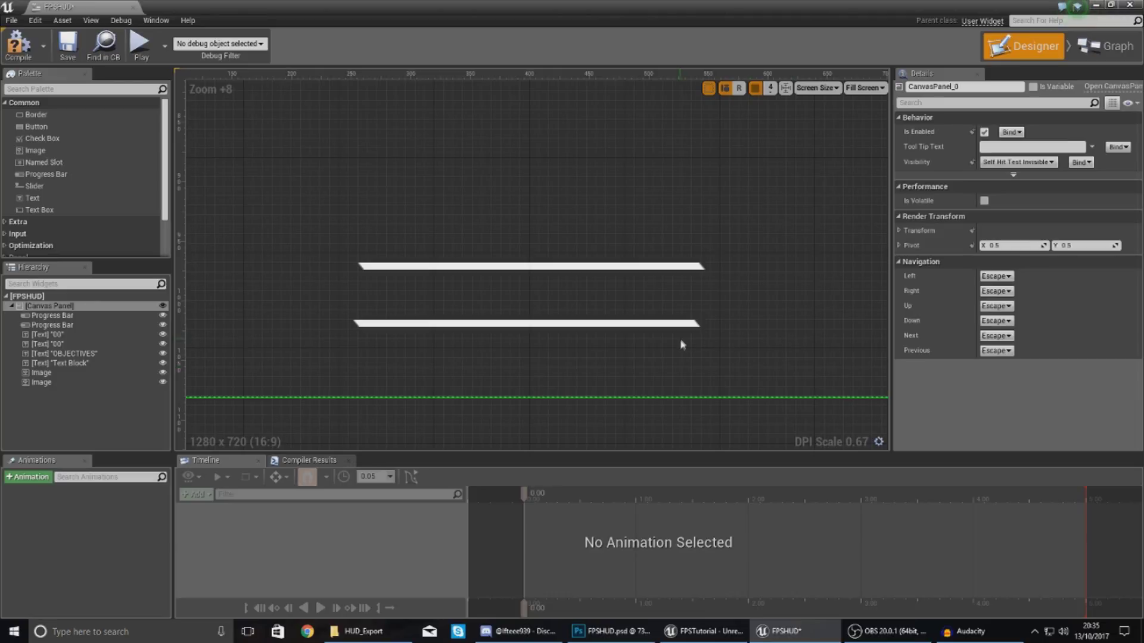
Lower the lower bar's Percent to preview a partial fill, then bring up the mockup.
{"action": "left_click", "coordinate": [694, 323]}
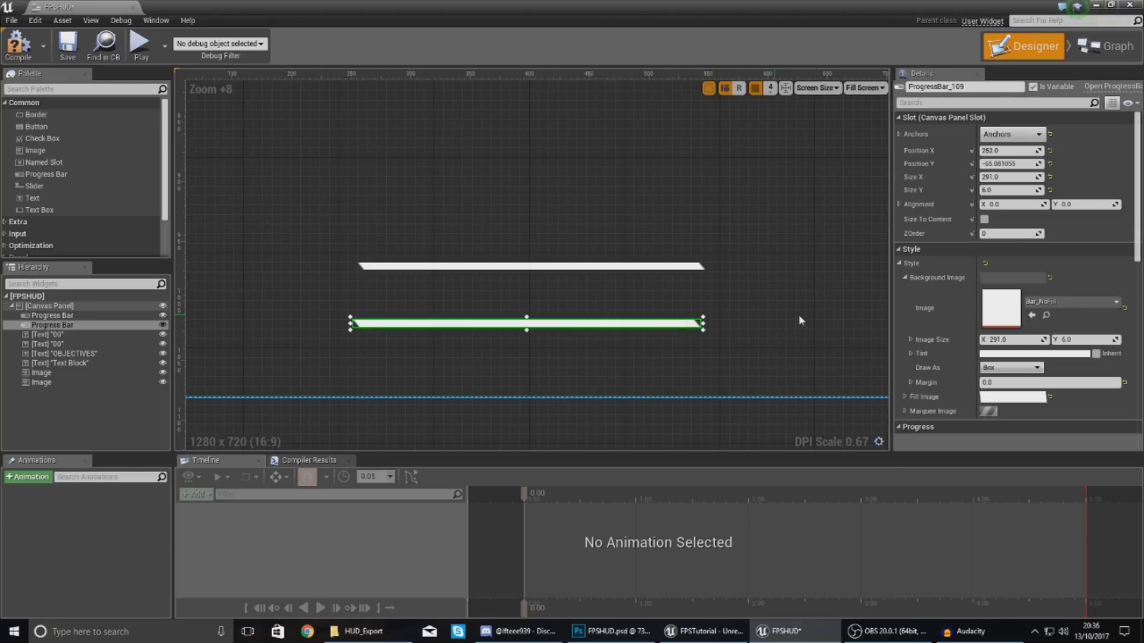
{"action": "left_click", "coordinate": [956, 264]}
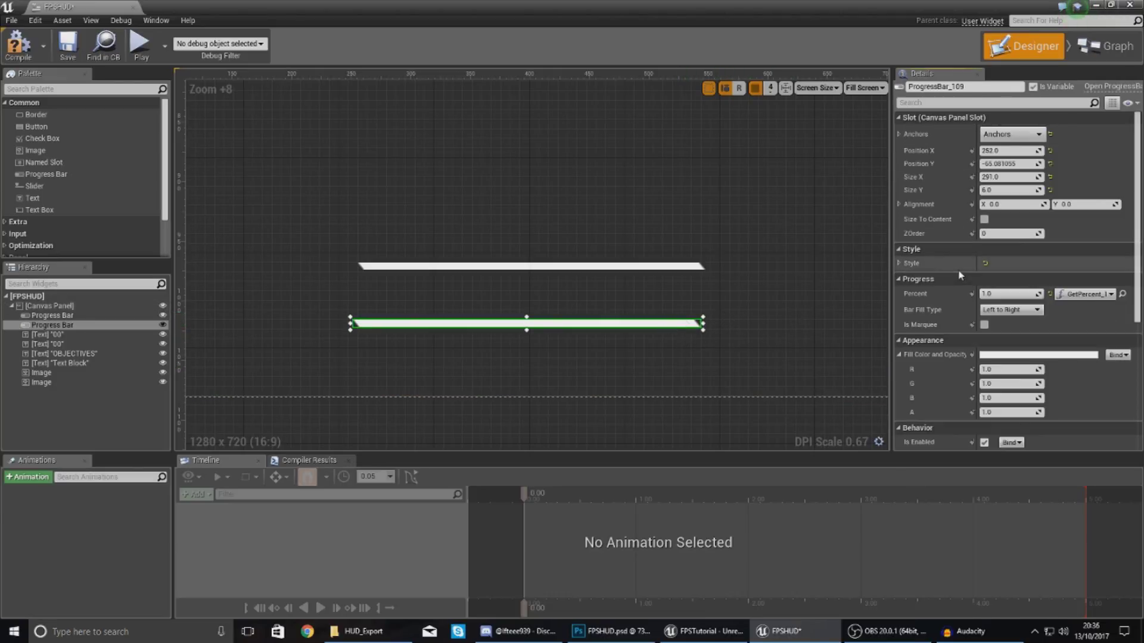
{"action": "left_click_drag", "start_coordinate": [1005, 293], "coordinate": [1001, 294]}
{"action": "left_click", "coordinate": [843, 308]}
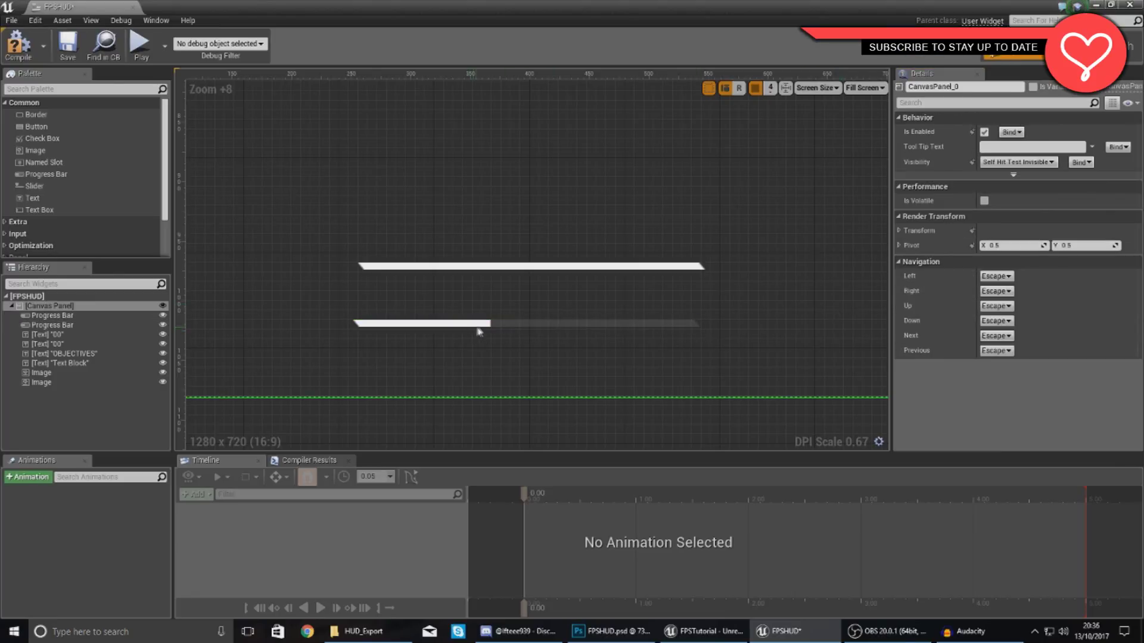
{"action": "left_click", "coordinate": [649, 326]}
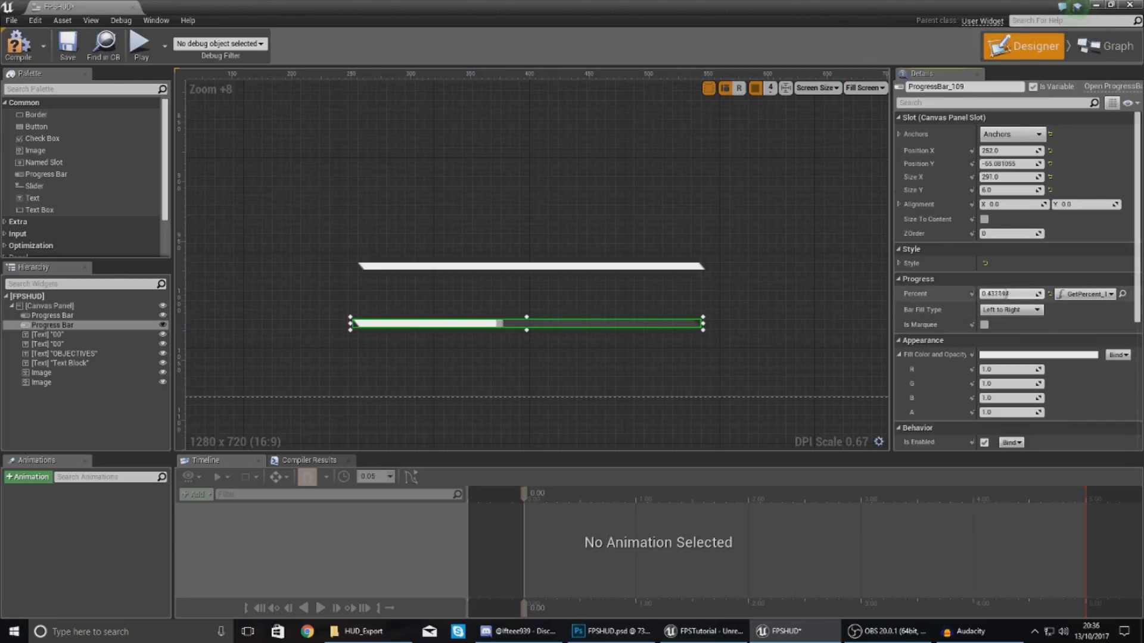
{"action": "left_click", "coordinate": [738, 316]}
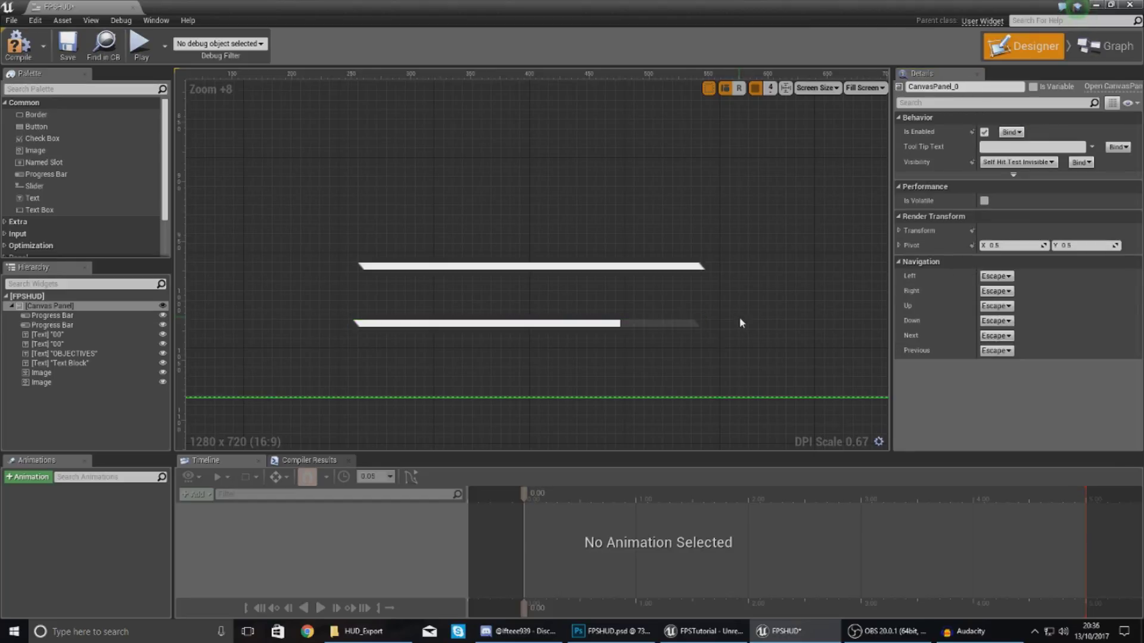
{"action": "scroll", "coordinate": [715, 310], "scroll_direction": "down", "scroll_amount": 4}
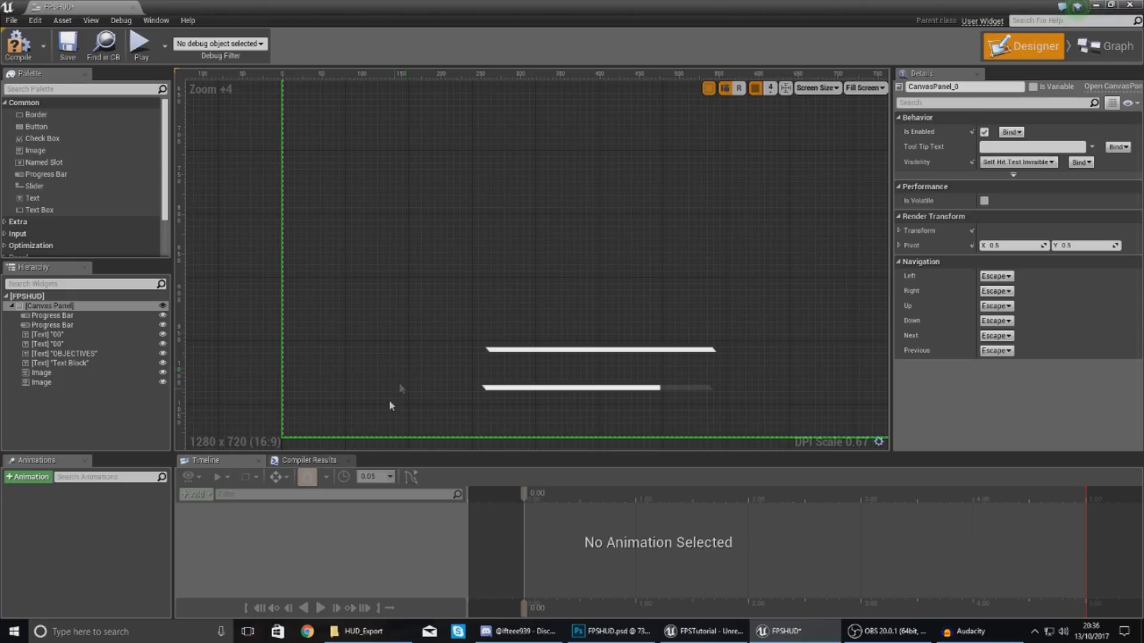
{"action": "left_click", "coordinate": [611, 632]}
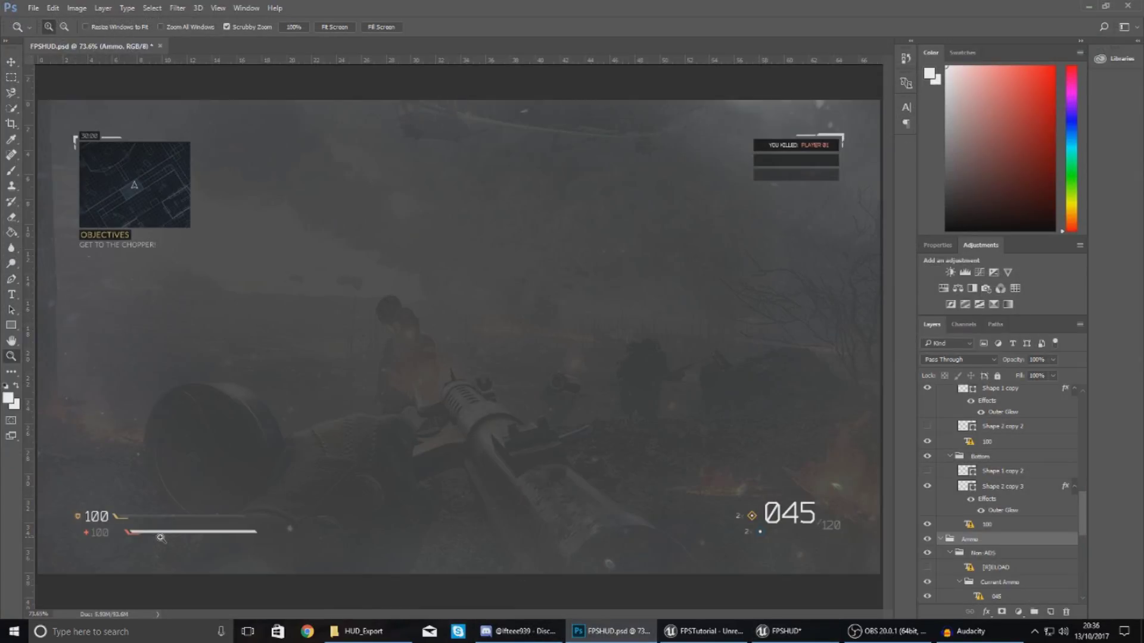
Zoom the mockup to 300% on the armor and health bars, then switch back to Unreal.
{"action": "left_click", "coordinate": [87, 534]}
{"action": "left_click", "coordinate": [88, 534]}
{"action": "left_click_drag", "start_coordinate": [386, 614], "coordinate": [358, 616]}
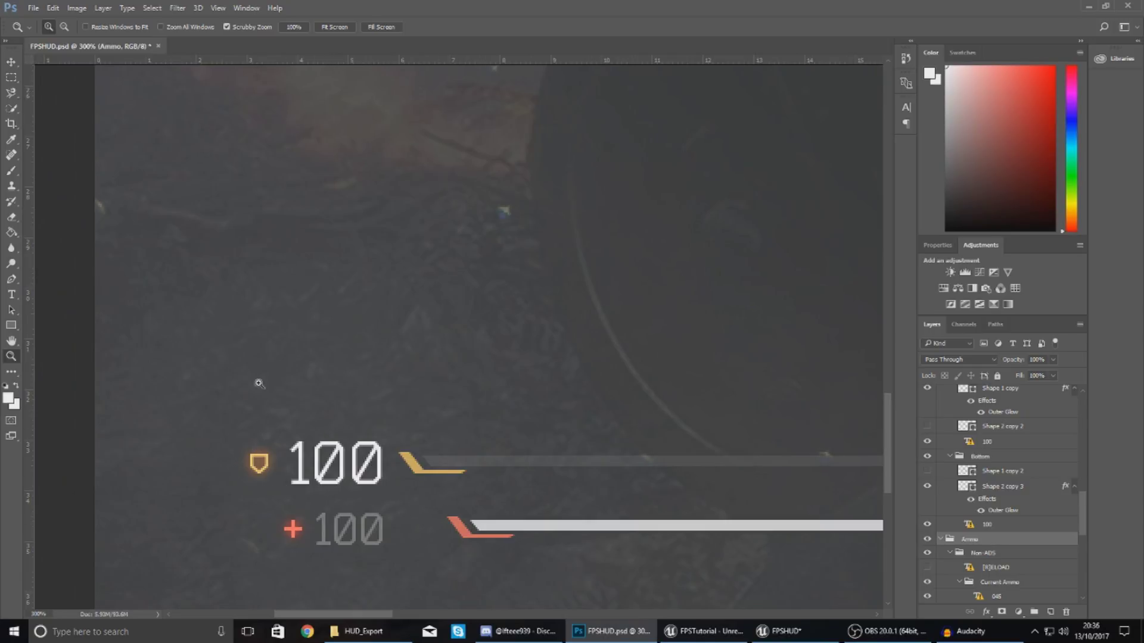
{"action": "mouse_move", "coordinate": [780, 631]}
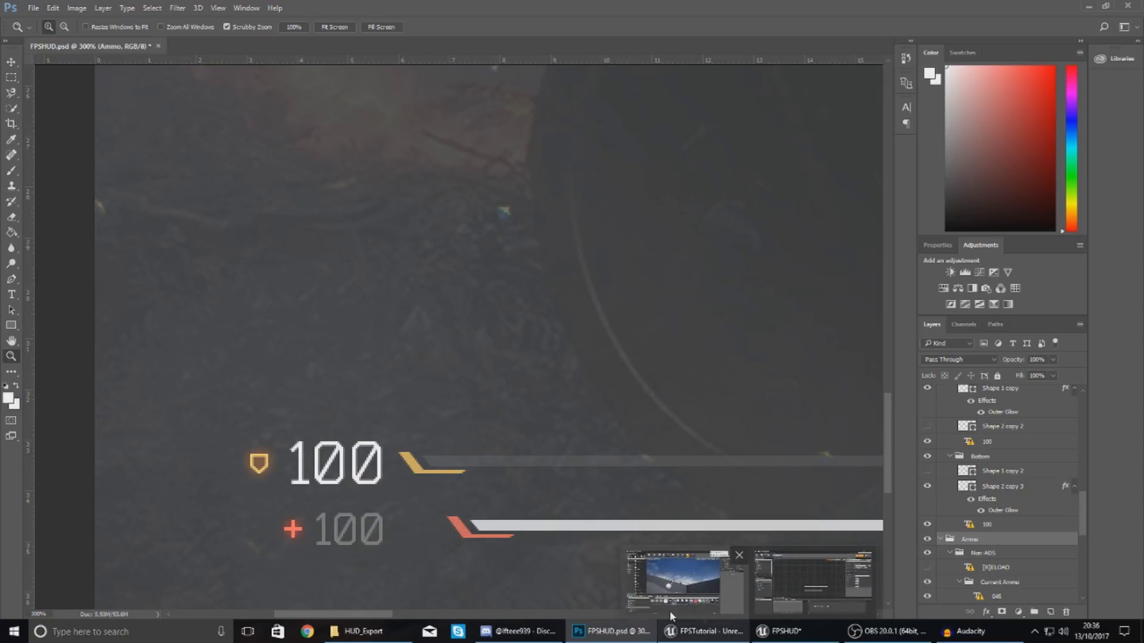
{"action": "left_click", "coordinate": [691, 589]}
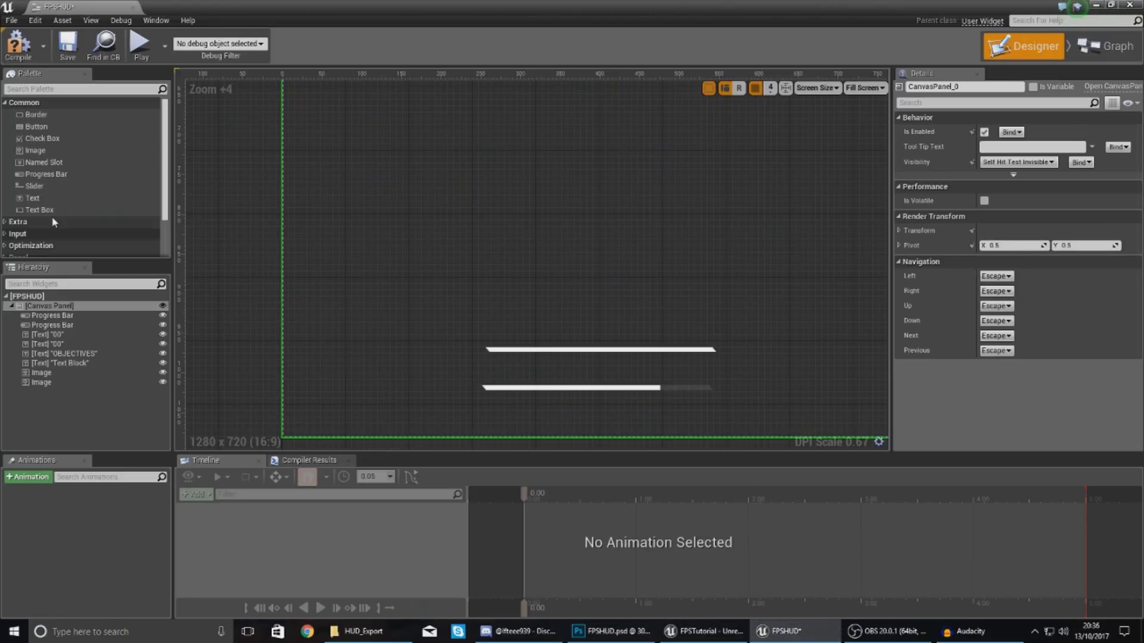
Place two new Image widgets at the lower left beside the progress bars.
{"action": "left_click_drag", "start_coordinate": [35, 151], "coordinate": [307, 342]}
{"action": "left_click_drag", "start_coordinate": [35, 151], "coordinate": [301, 388]}
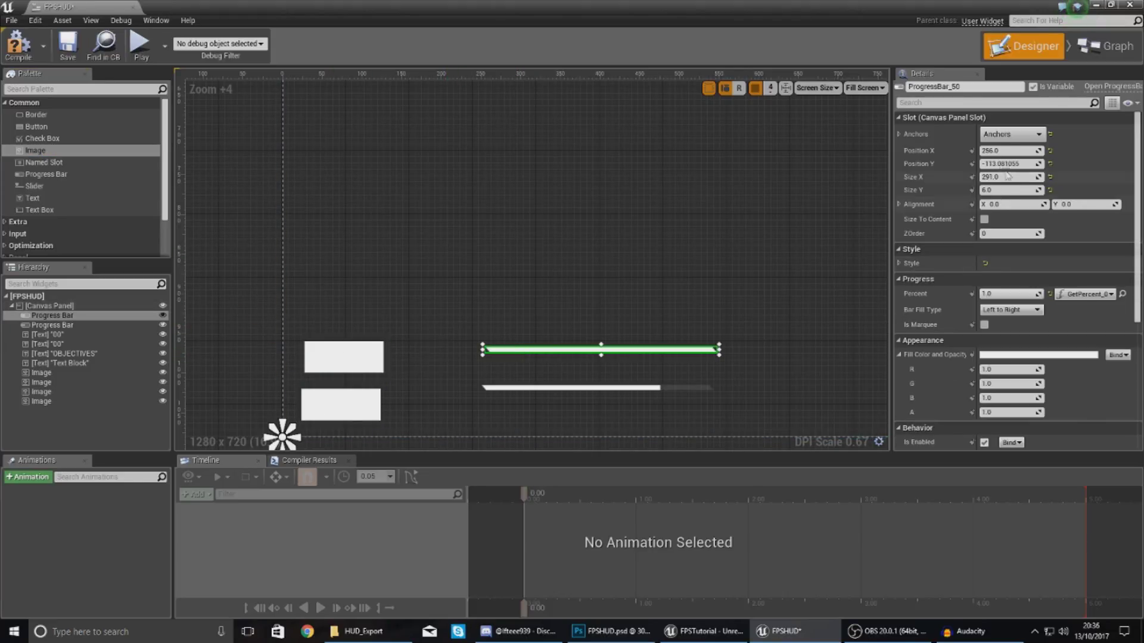
{"action": "left_click", "coordinate": [605, 393]}
{"action": "left_click", "coordinate": [604, 393]}
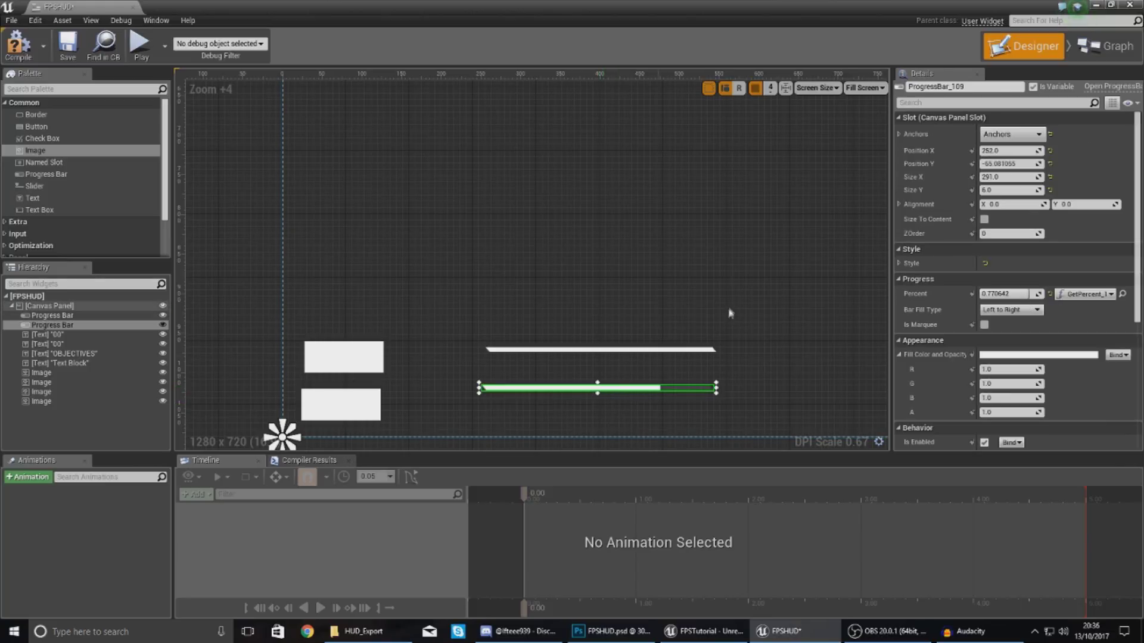
Make the upper image an Armor_Icon with a width of 20.
{"action": "left_click", "coordinate": [368, 367]}
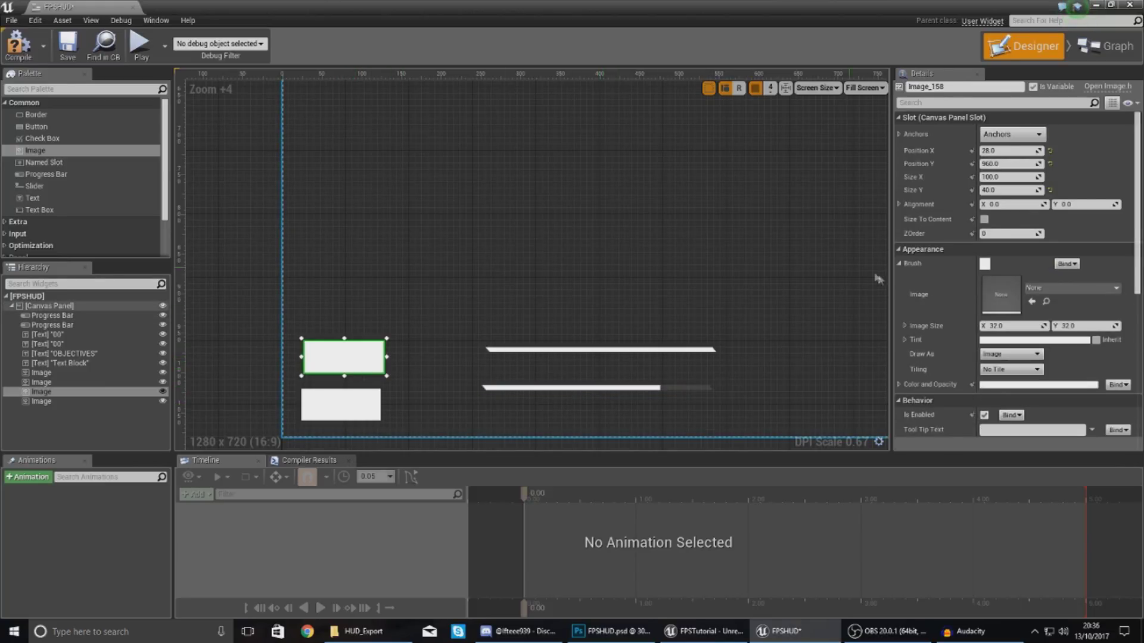
{"action": "left_click", "coordinate": [1047, 289]}
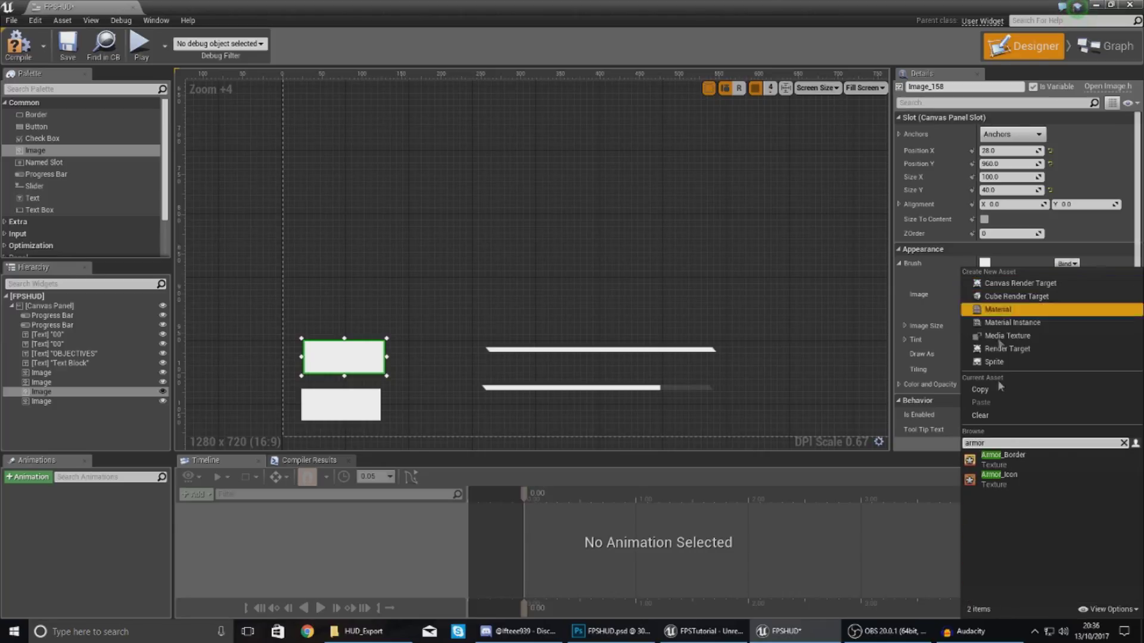
{"action": "left_click", "coordinate": [1002, 480]}
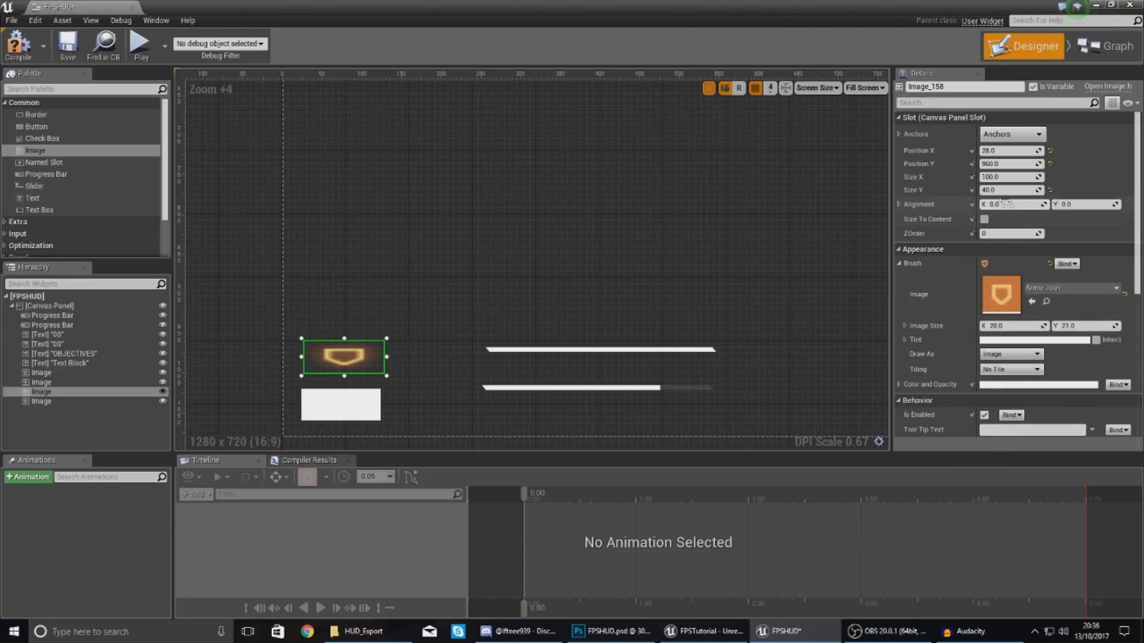
{"action": "left_click", "coordinate": [1007, 177]}
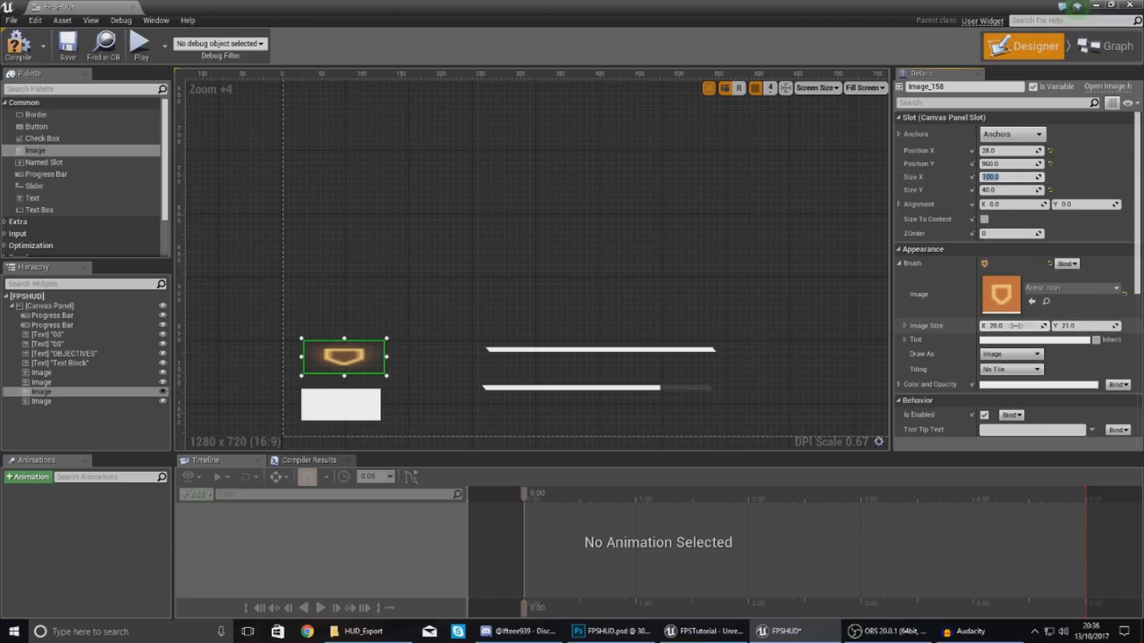
{"action": "type", "text": "20"}
{"action": "key", "text": "Return"}
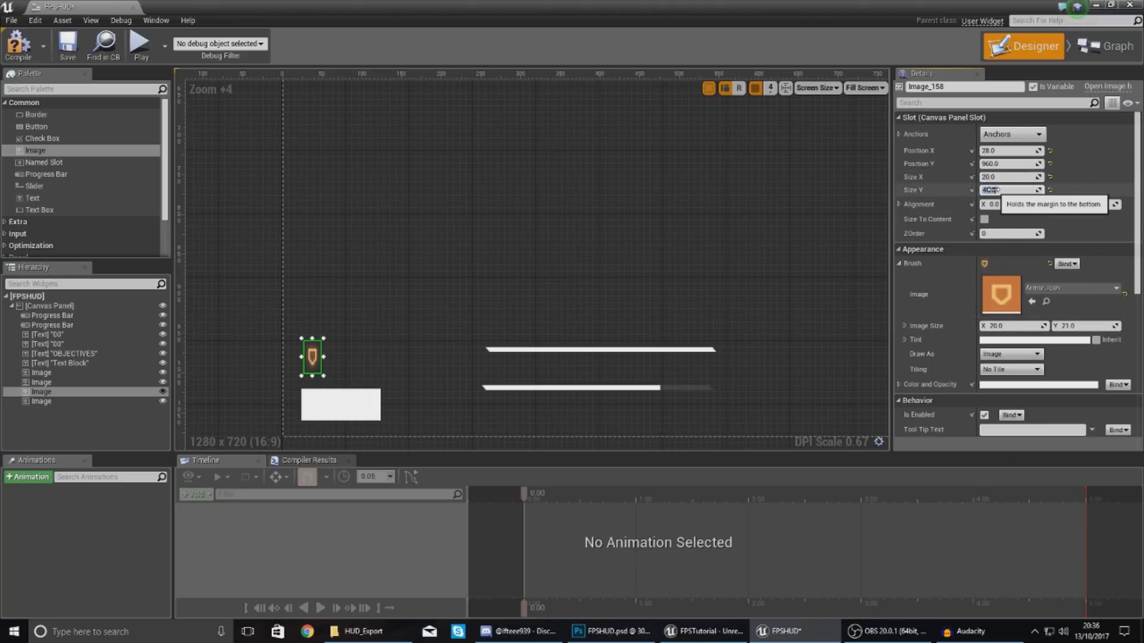
Make the lower image a Health_Icon with a width of 20.
{"action": "left_click", "coordinate": [344, 408]}
{"action": "left_click", "coordinate": [1038, 288]}
{"action": "type", "text": "health"}
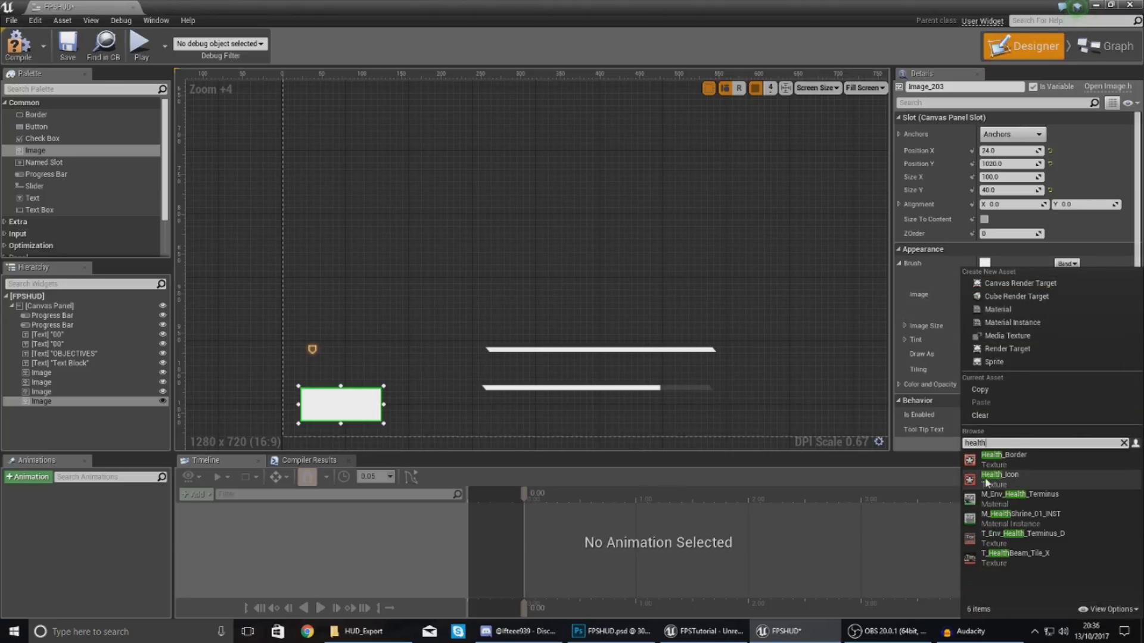
{"action": "left_click", "coordinate": [1011, 476]}
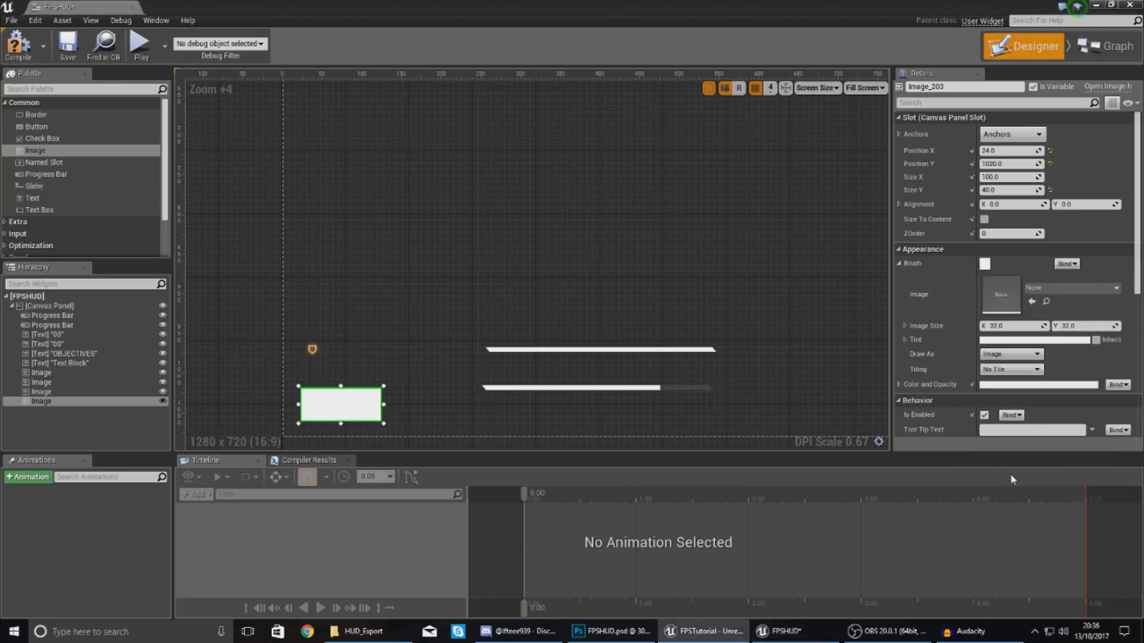
{"action": "left_click", "coordinate": [1001, 177]}
{"action": "type", "text": "20"}
{"action": "key", "text": "Tab"}
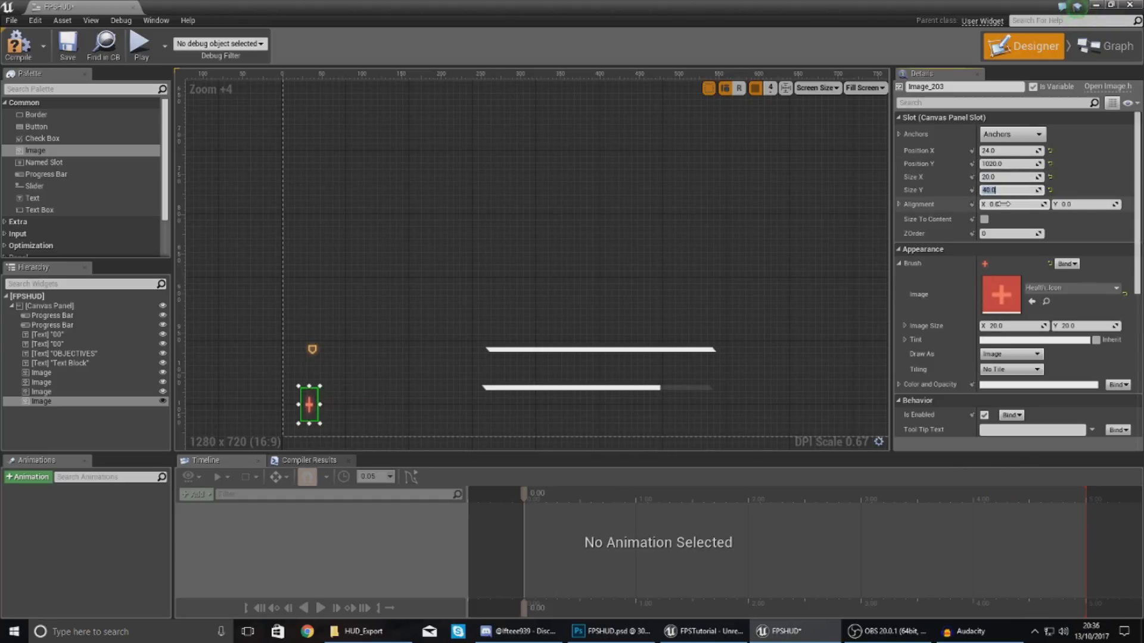
{"action": "left_click", "coordinate": [601, 241]}
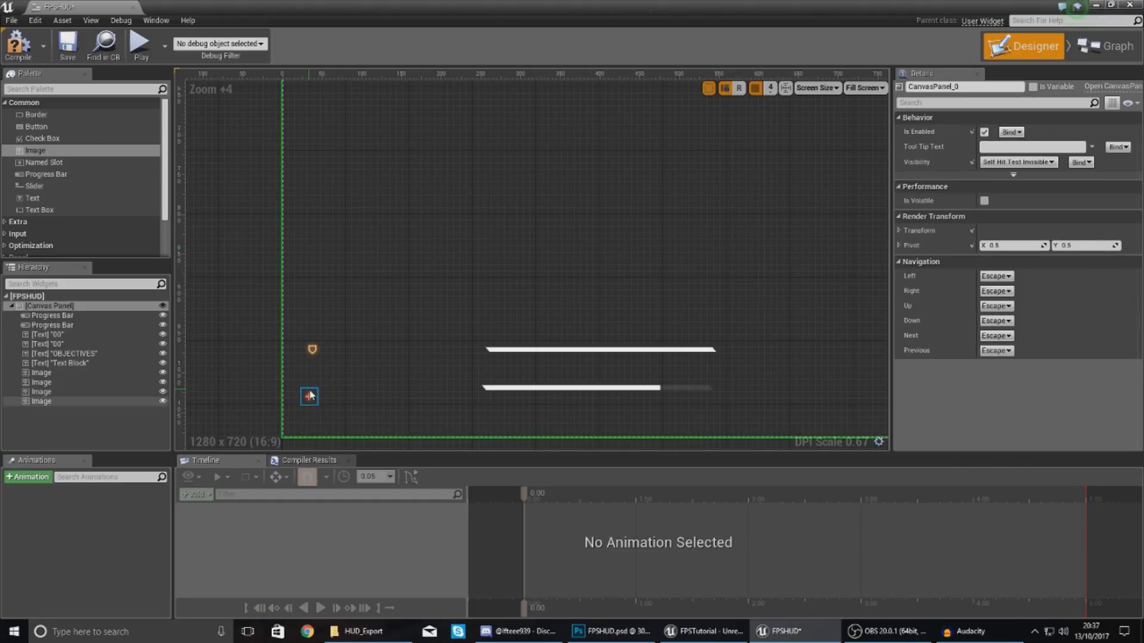
Add a Text block beside the armor icon and change its text to 100.
{"action": "left_click_drag", "start_coordinate": [33, 198], "coordinate": [335, 340]}
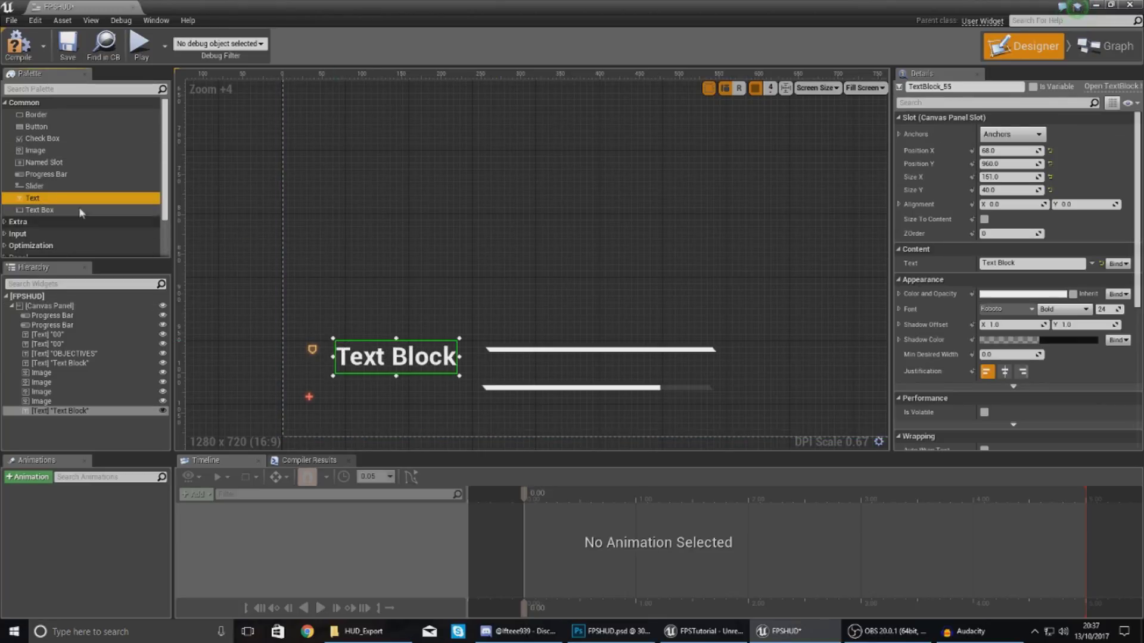
{"action": "left_click", "coordinate": [1110, 309]}
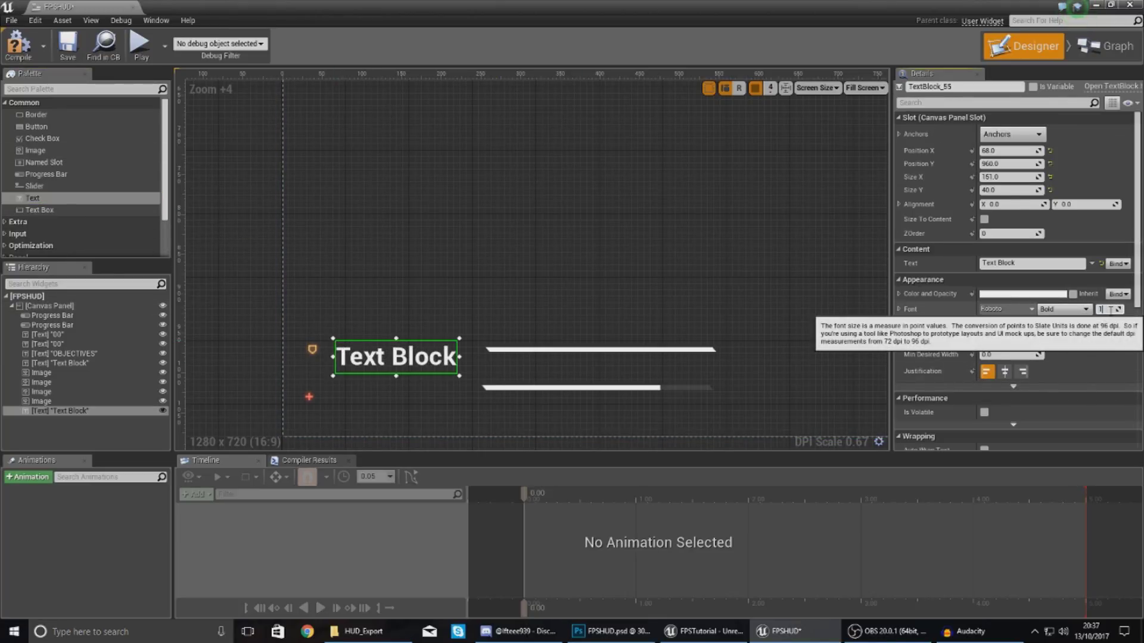
{"action": "left_click_drag", "start_coordinate": [1026, 263], "coordinate": [951, 265]}
{"action": "type", "text": "100"}
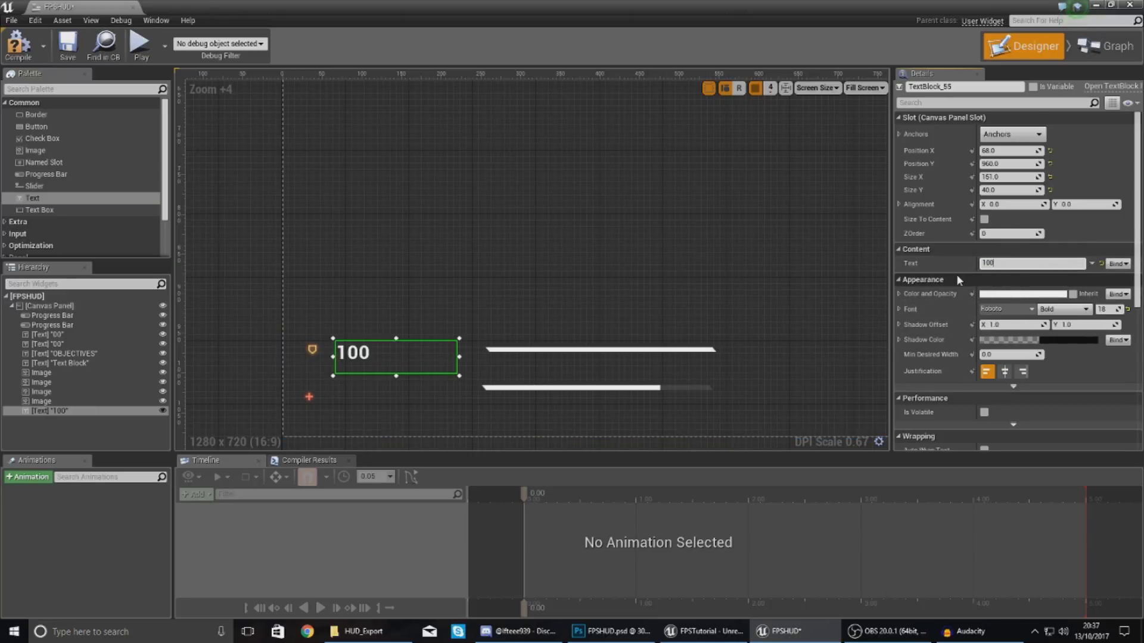
Add a second 100 text beside the health cross at font size 19, then compare with the mockup.
{"action": "left_click_drag", "start_coordinate": [47, 206], "coordinate": [332, 381]}
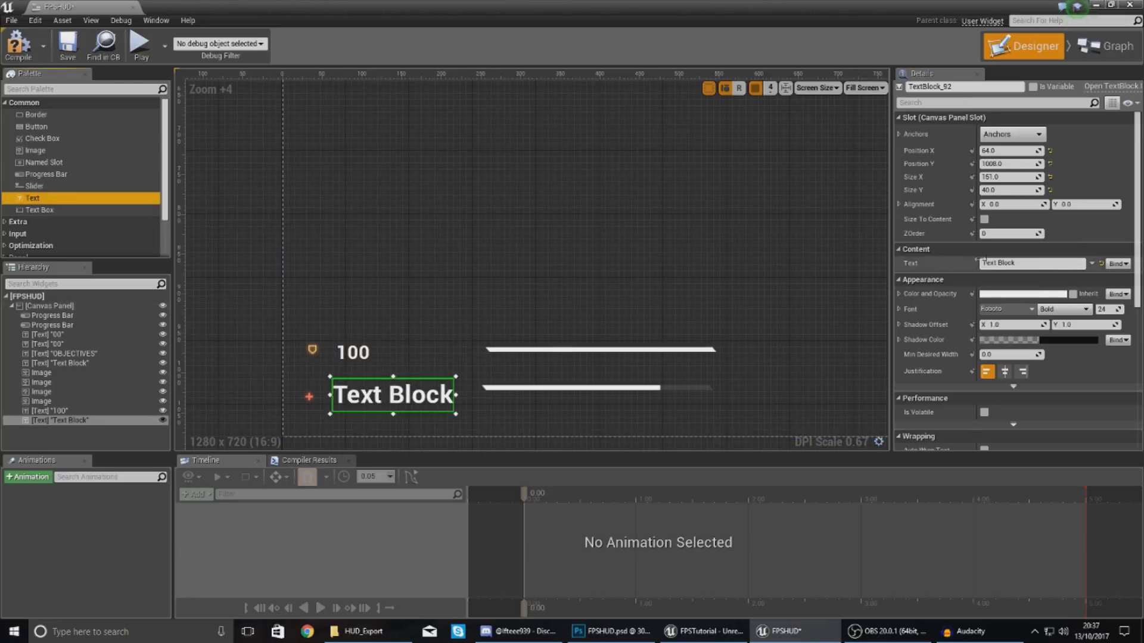
{"action": "left_click_drag", "start_coordinate": [1019, 263], "coordinate": [949, 277]}
{"action": "type", "text": "100"}
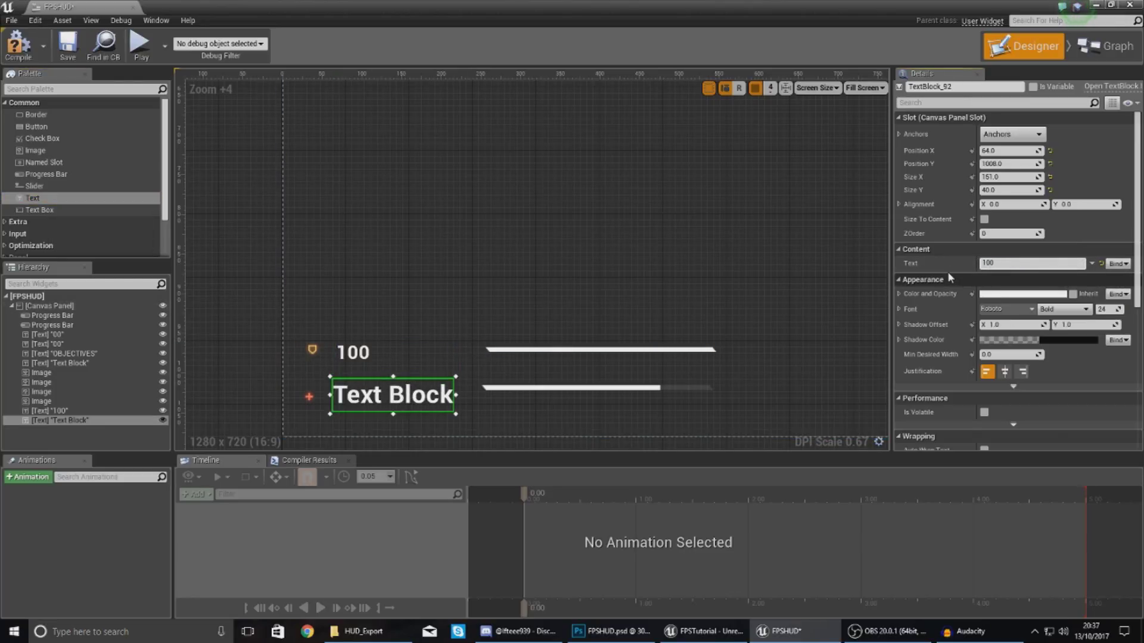
{"action": "key", "text": "Return"}
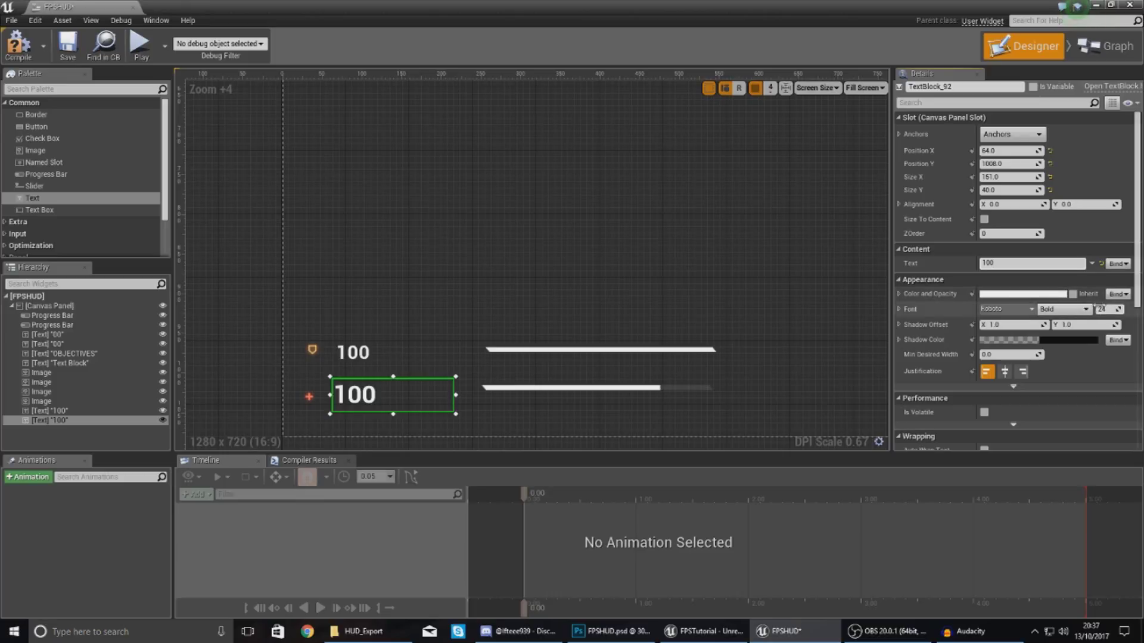
{"action": "type", "text": "1"}
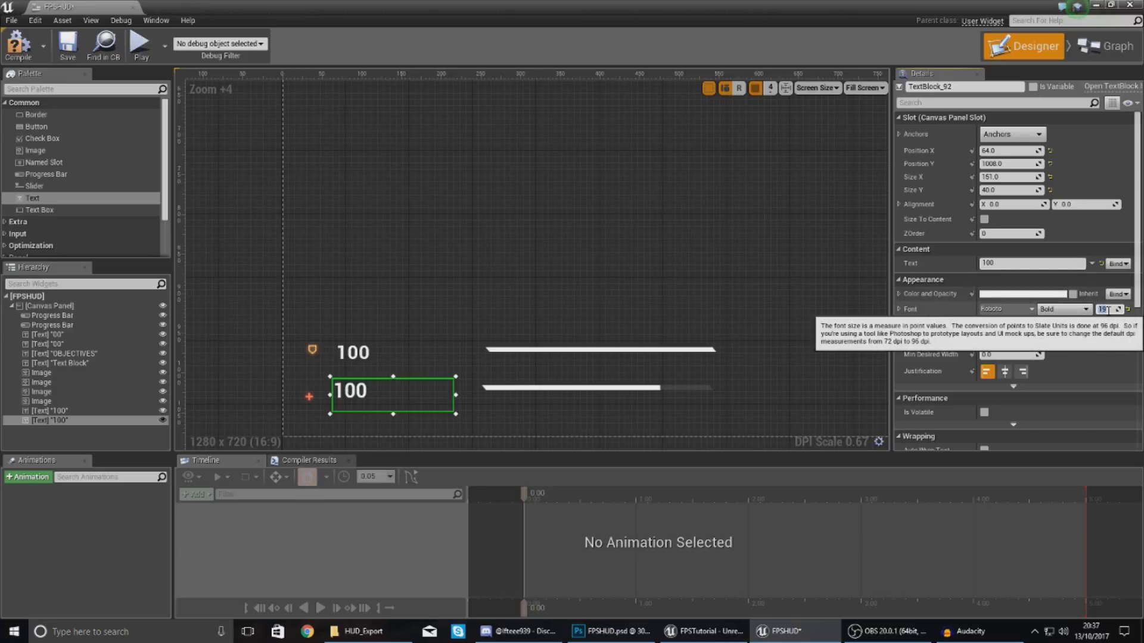
{"action": "type", "text": "9"}
{"action": "left_click", "coordinate": [469, 265]}
{"action": "key", "text": "alt+Tab"}
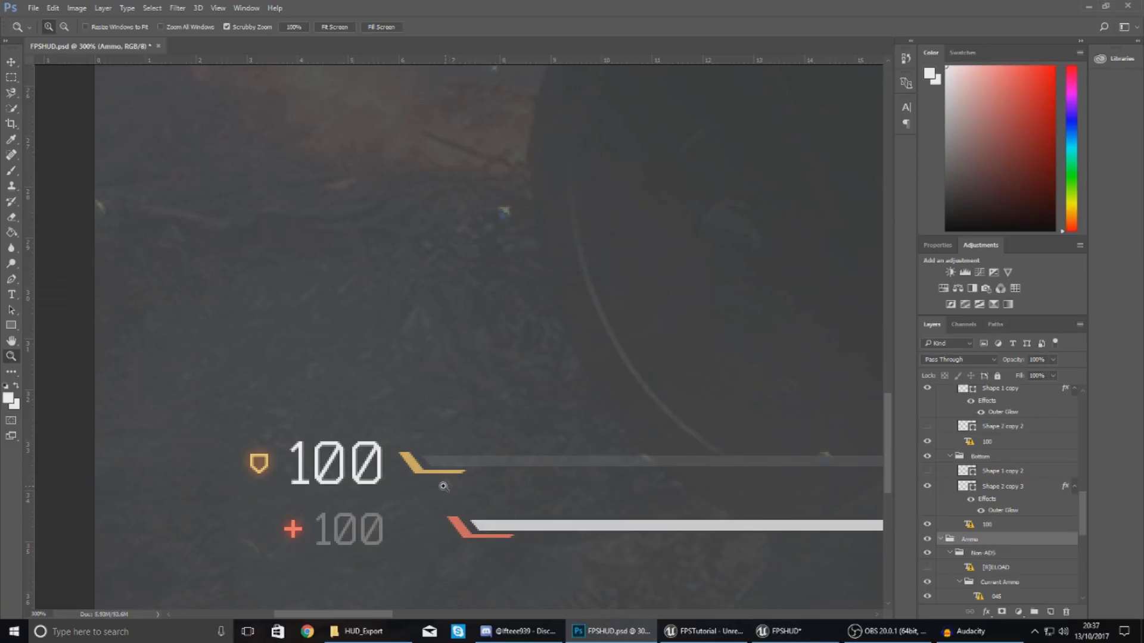
{"action": "left_click", "coordinate": [642, 638]}
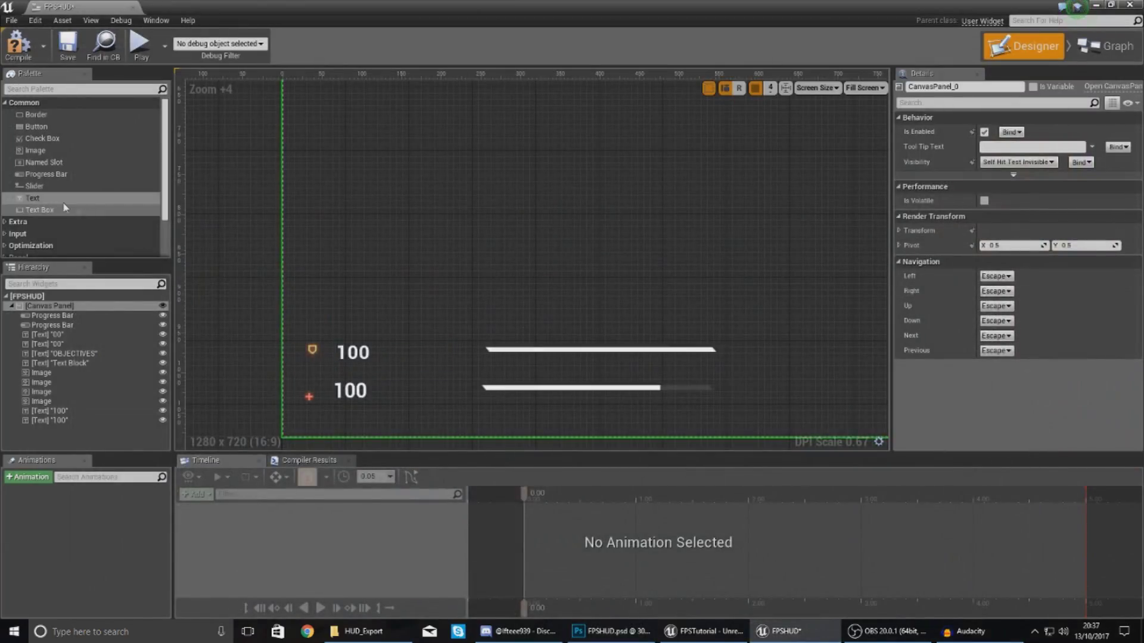
Add a 38 × 12 Health_Border image at the lower bar's left end.
{"action": "left_click_drag", "start_coordinate": [46, 156], "coordinate": [390, 322]}
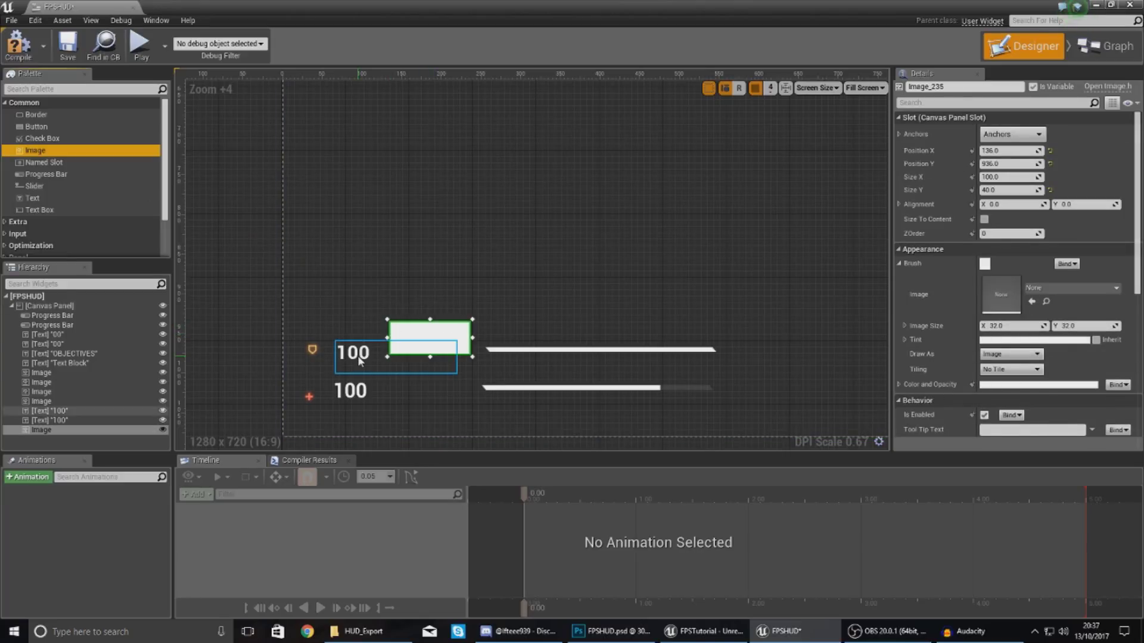
{"action": "left_click", "coordinate": [1058, 289]}
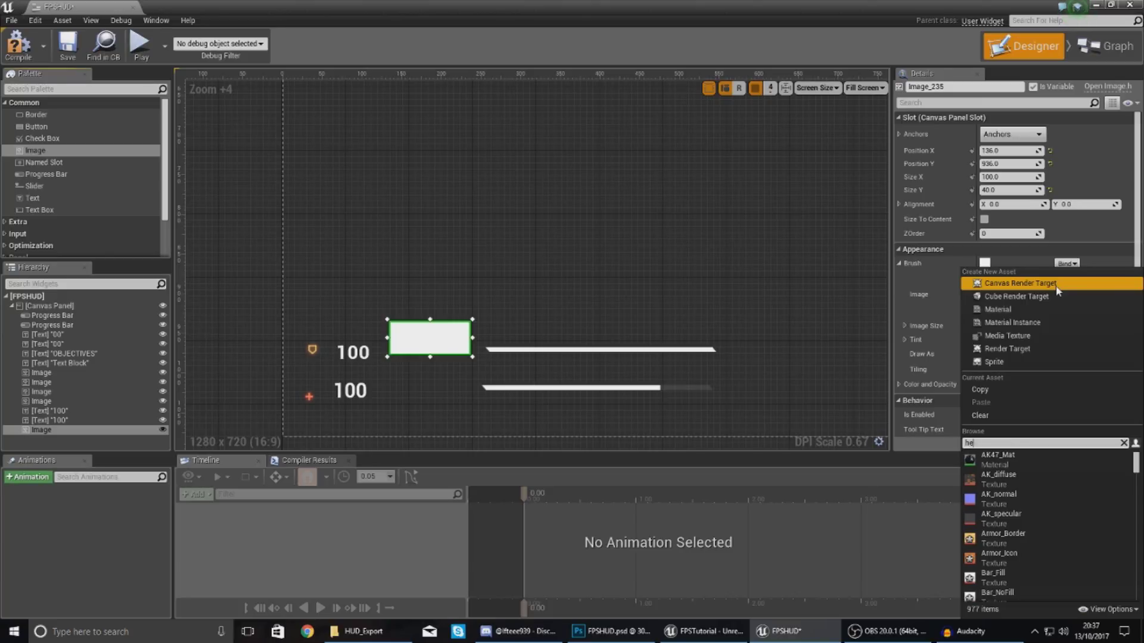
{"action": "left_click", "coordinate": [1001, 457]}
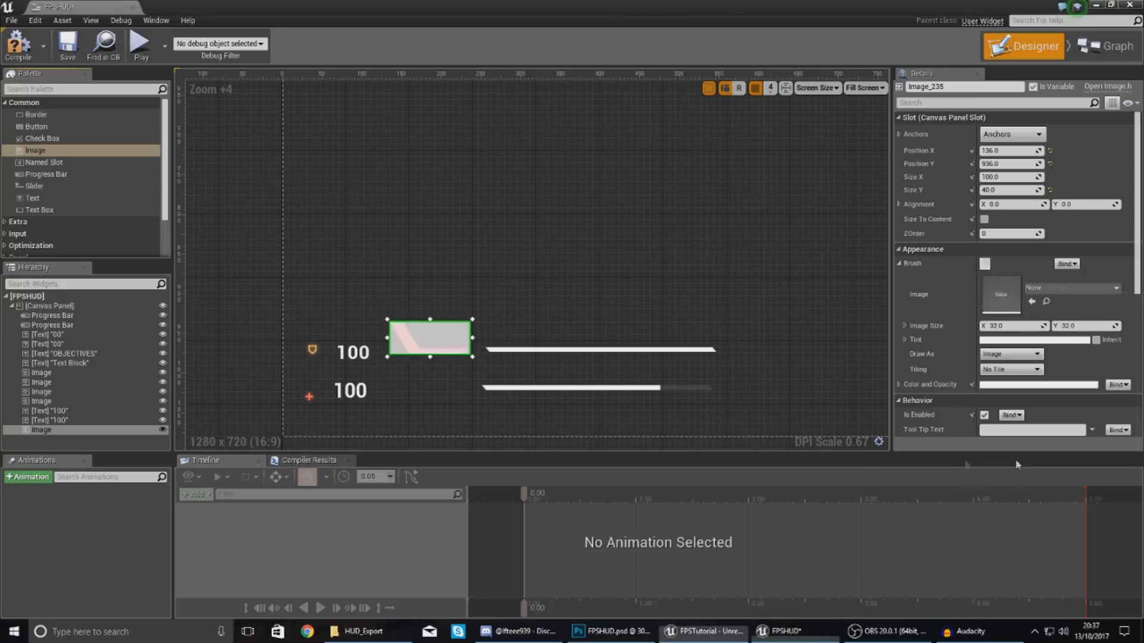
{"action": "left_click_drag", "start_coordinate": [427, 351], "coordinate": [463, 402]}
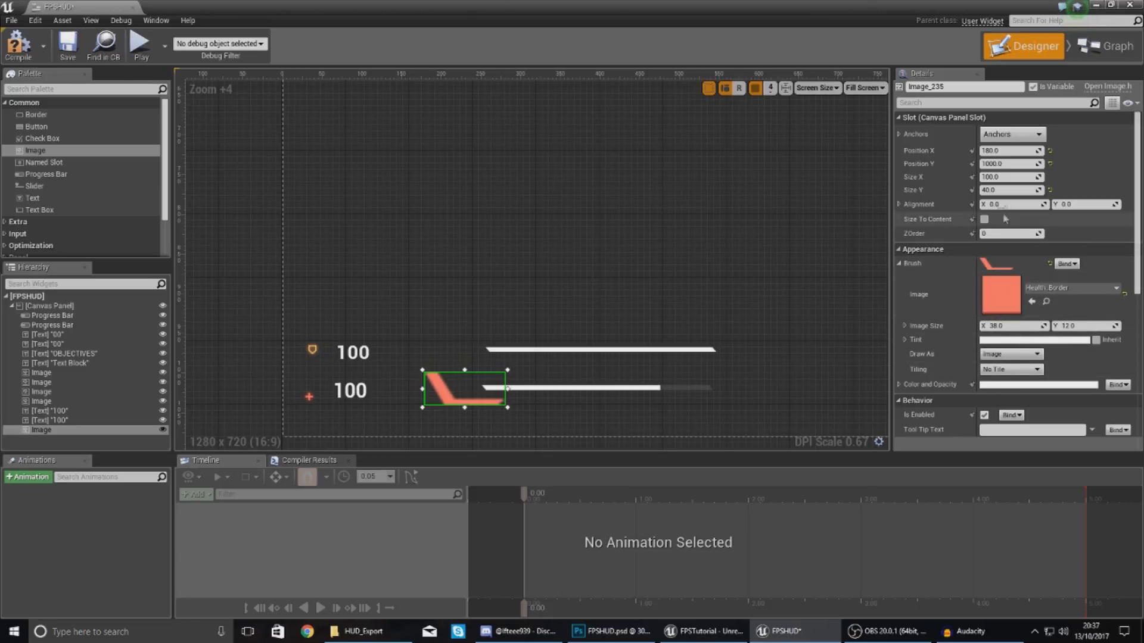
{"action": "left_click", "coordinate": [1004, 177]}
{"action": "type", "text": "38"}
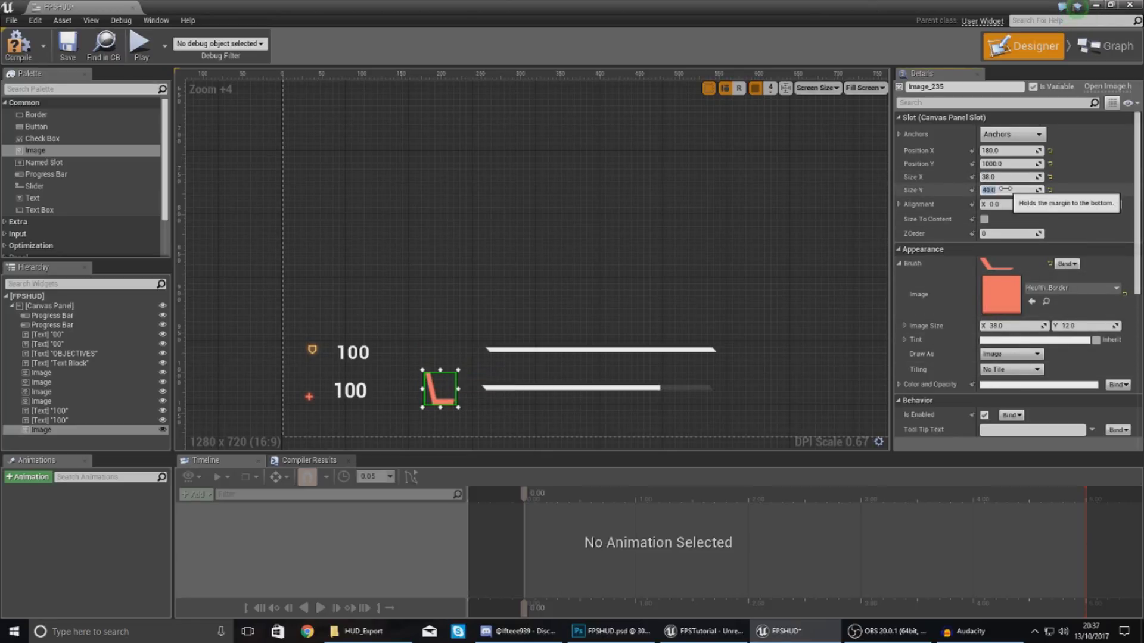
{"action": "left_click_drag", "start_coordinate": [436, 385], "coordinate": [407, 397]}
Shift the lower bar and its 100 text left, move the armor icon down, and add another image.
{"action": "left_click", "coordinate": [518, 392]}
{"action": "left_click_drag", "start_coordinate": [487, 399], "coordinate": [438, 401]}
{"action": "left_click", "coordinate": [362, 394]}
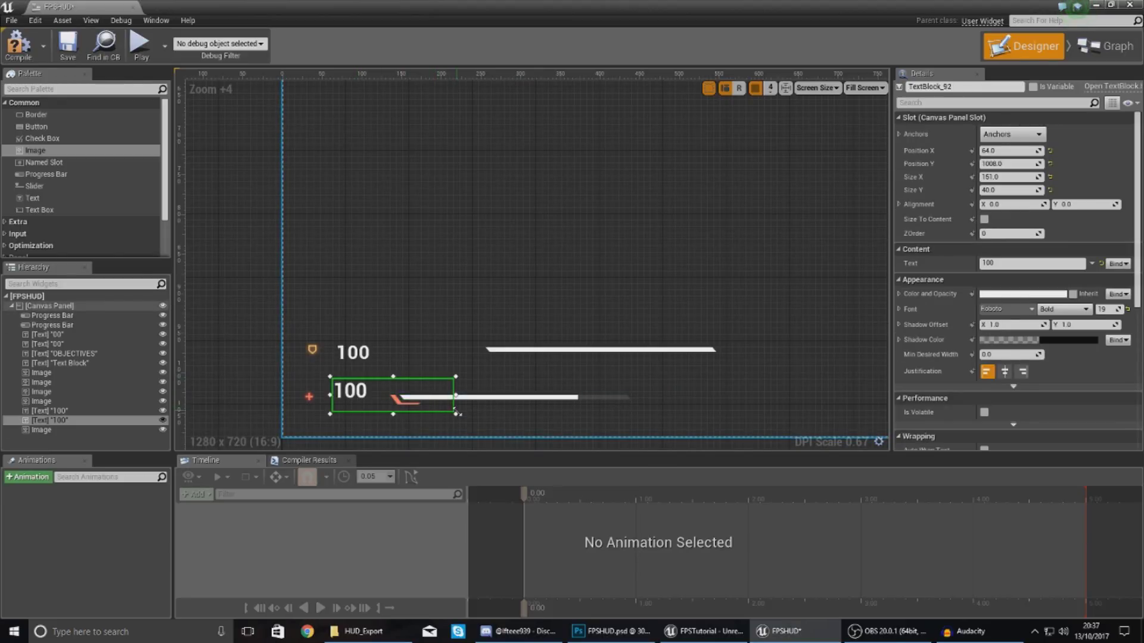
{"action": "left_click_drag", "start_coordinate": [377, 406], "coordinate": [327, 404]}
{"action": "left_click", "coordinate": [328, 401]}
{"action": "mouse_move", "coordinate": [315, 356]}
{"action": "left_mouse_down"}
{"action": "mouse_move", "coordinate": [330, 369]}
{"action": "mouse_move", "coordinate": [361, 357]}
{"action": "mouse_move", "coordinate": [360, 373]}
{"action": "mouse_move", "coordinate": [412, 382]}
{"action": "left_mouse_up"}
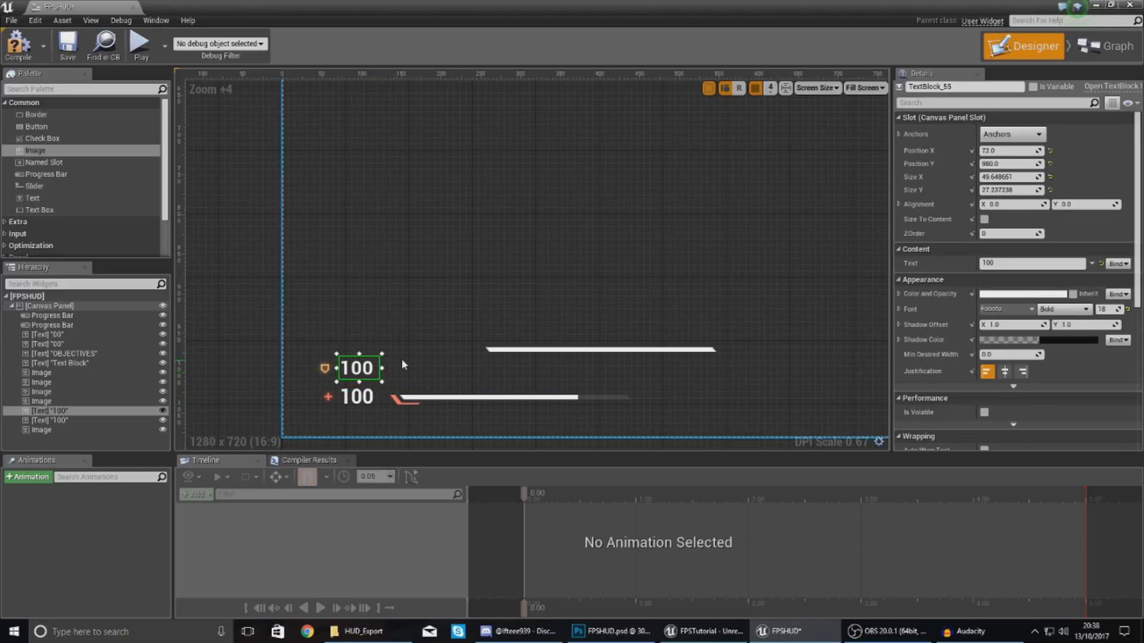
{"action": "left_click", "coordinate": [402, 358]}
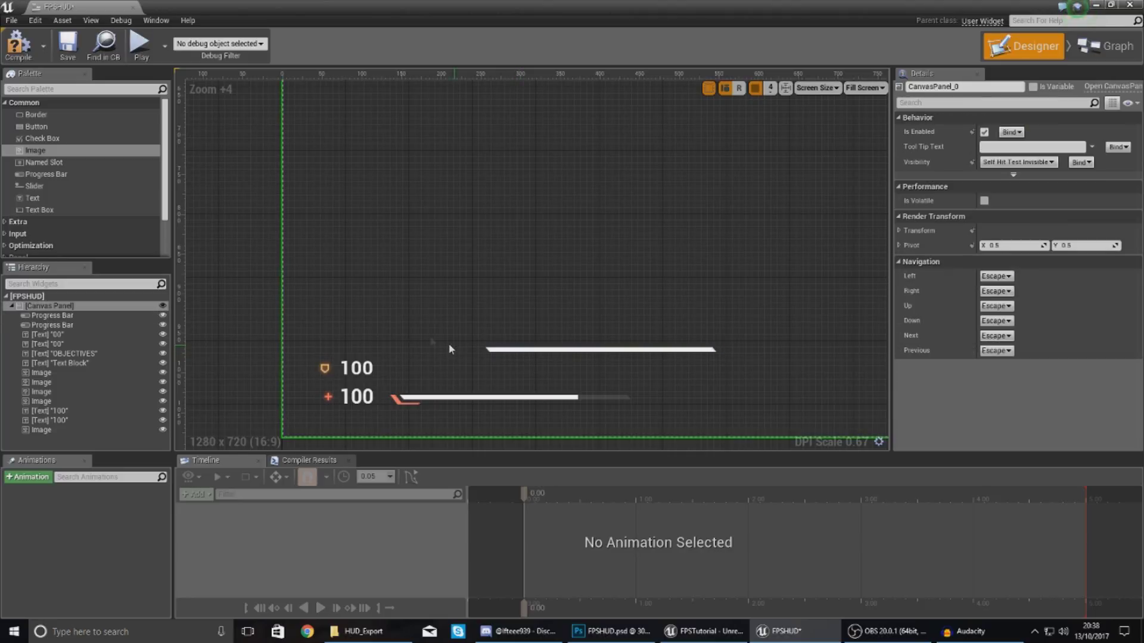
{"action": "left_click_drag", "start_coordinate": [64, 157], "coordinate": [362, 292]}
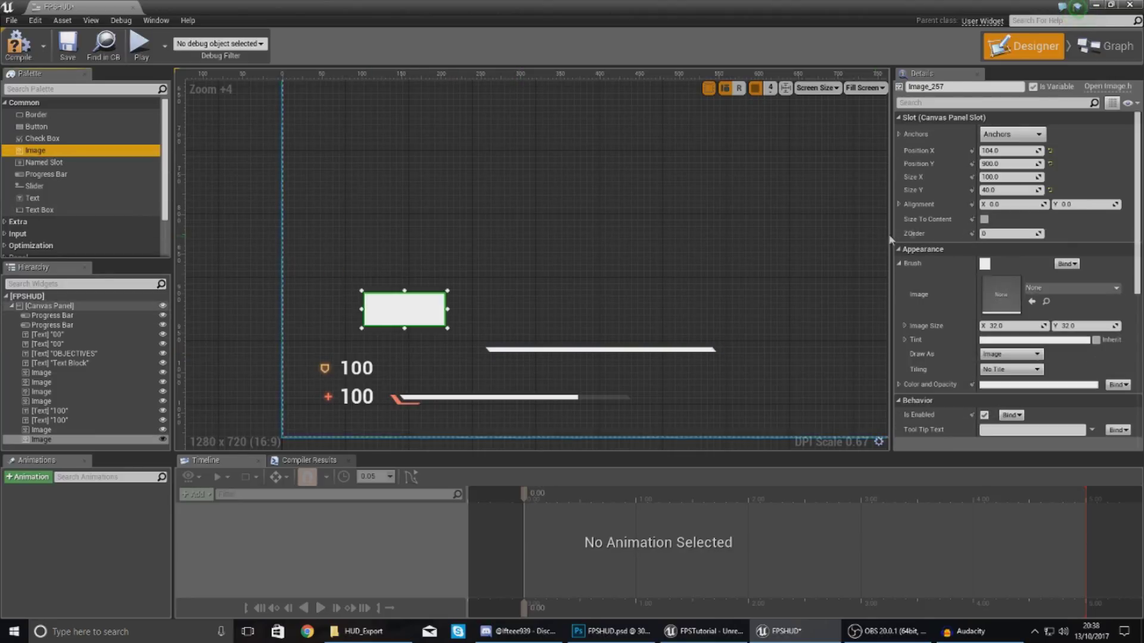
Give the new image the Armor_Border texture, size it, and place it beside the armor 100 text.
{"action": "left_click", "coordinate": [1034, 289]}
{"action": "type", "text": "arm"}
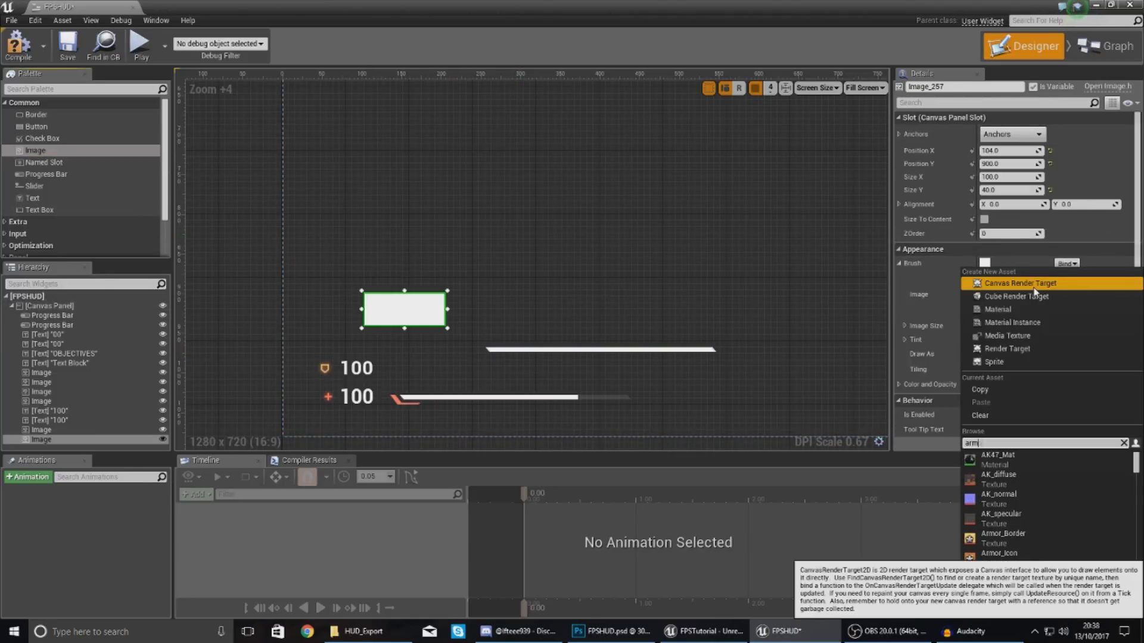
{"action": "type", "text": "or"}
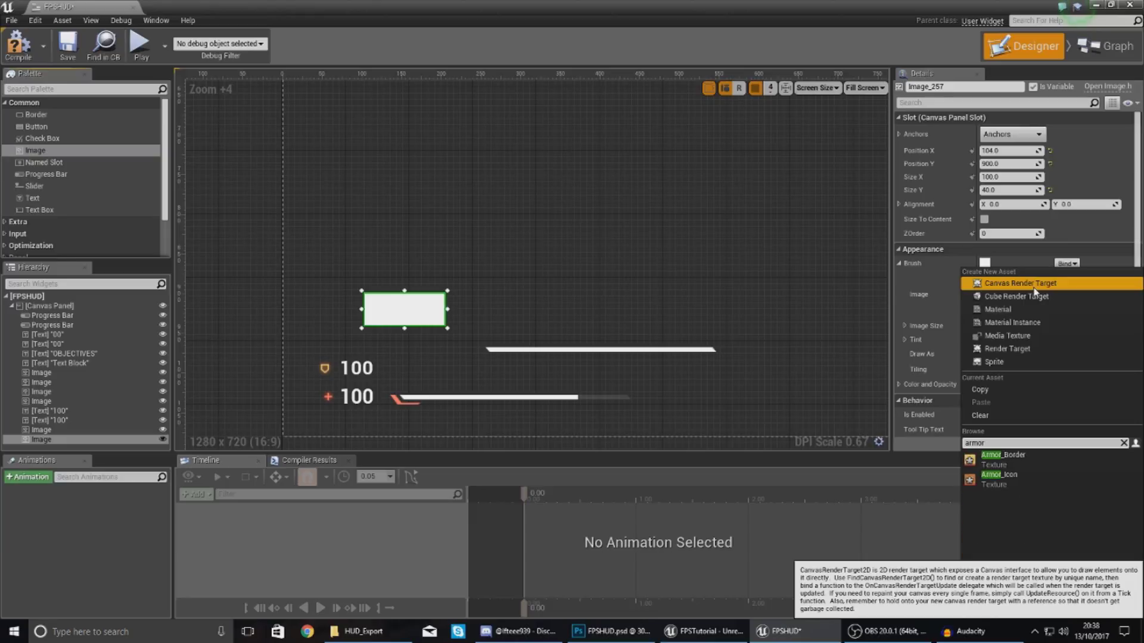
{"action": "left_click", "coordinate": [984, 468]}
{"action": "left_click_drag", "start_coordinate": [405, 310], "coordinate": [425, 359]}
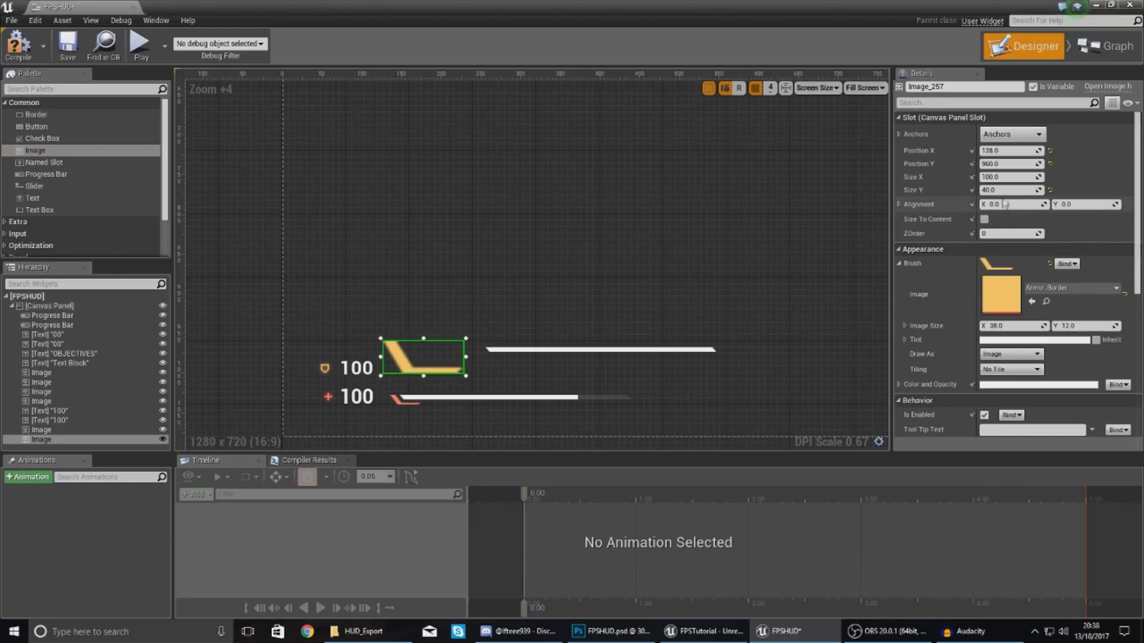
{"action": "left_click", "coordinate": [1013, 177]}
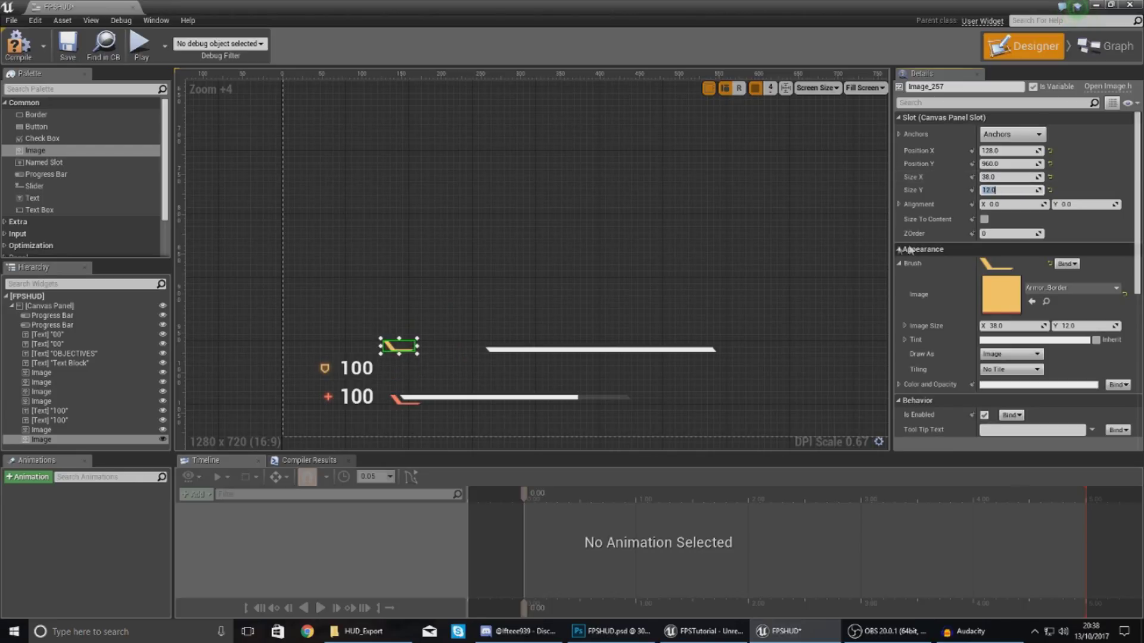
{"action": "left_click_drag", "start_coordinate": [403, 350], "coordinate": [403, 373]}
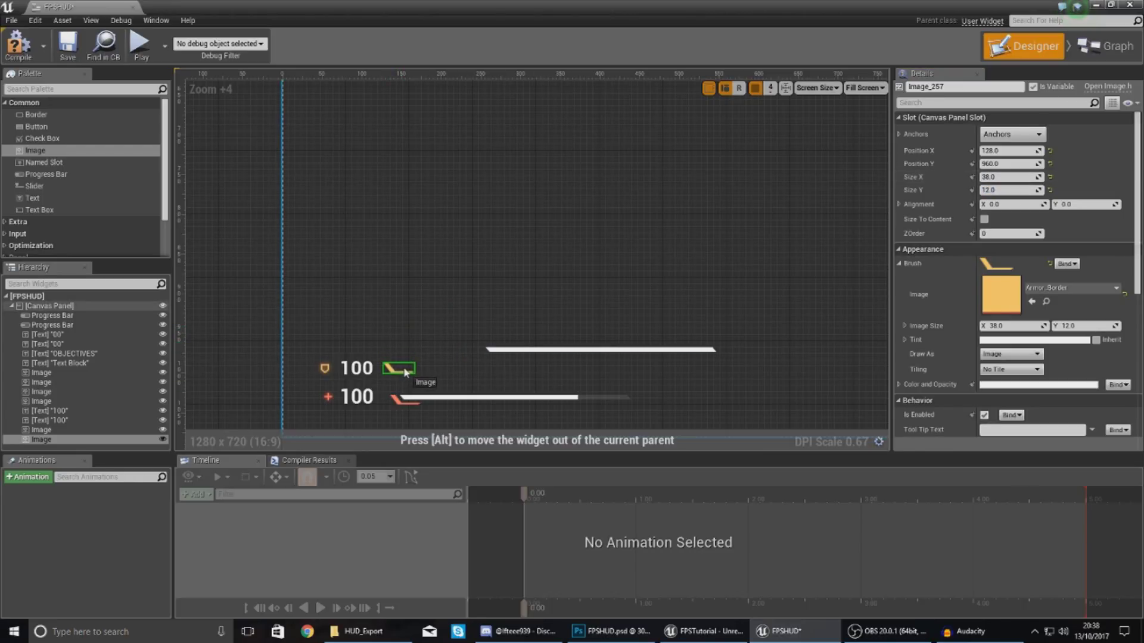
{"action": "left_click", "coordinate": [511, 350]}
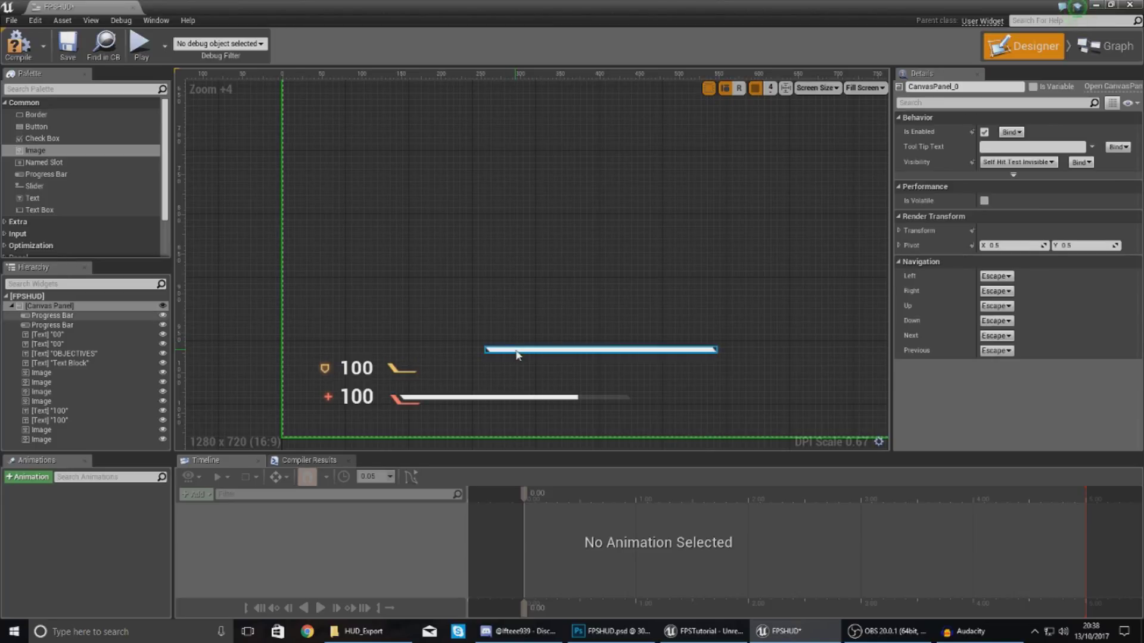
Move the upper progress bar into the armor row and compile the FPSHUD widget.
{"action": "left_click", "coordinate": [518, 350]}
{"action": "left_click_drag", "start_coordinate": [518, 350], "coordinate": [446, 370]}
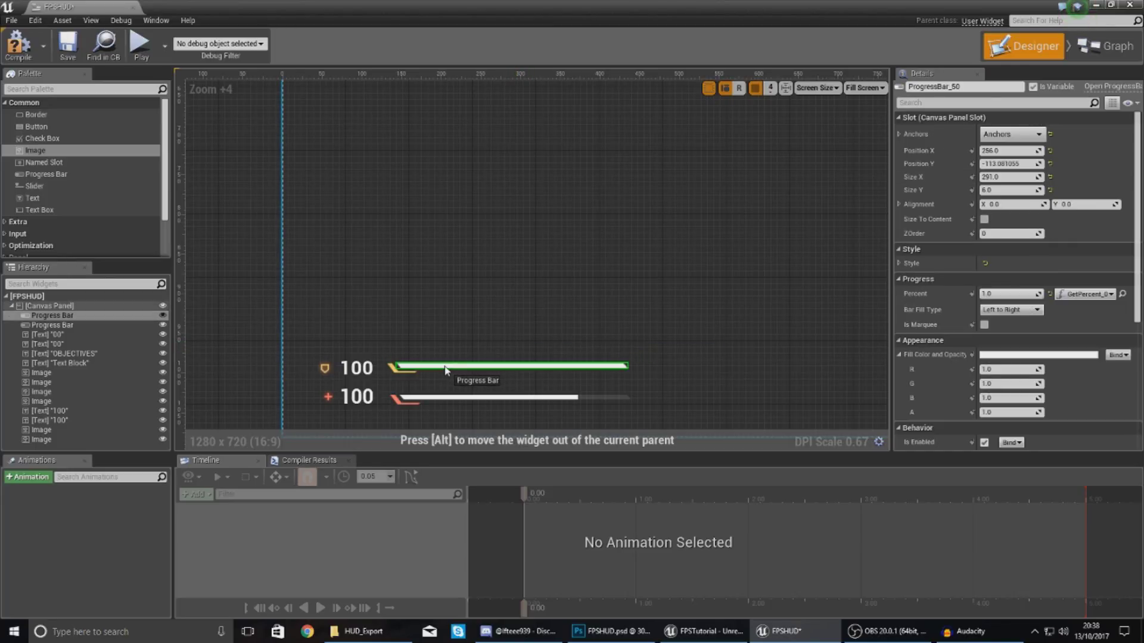
{"action": "left_click", "coordinate": [455, 338]}
{"action": "scroll", "coordinate": [461, 345], "scroll_direction": "down", "scroll_amount": 7}
{"action": "scroll", "coordinate": [477, 351], "scroll_direction": "down", "scroll_amount": 4}
{"action": "scroll", "coordinate": [549, 311], "scroll_direction": "up", "scroll_amount": 9}
{"action": "scroll", "coordinate": [534, 314], "scroll_direction": "down", "scroll_amount": 8}
{"action": "left_click", "coordinate": [12, 57]}
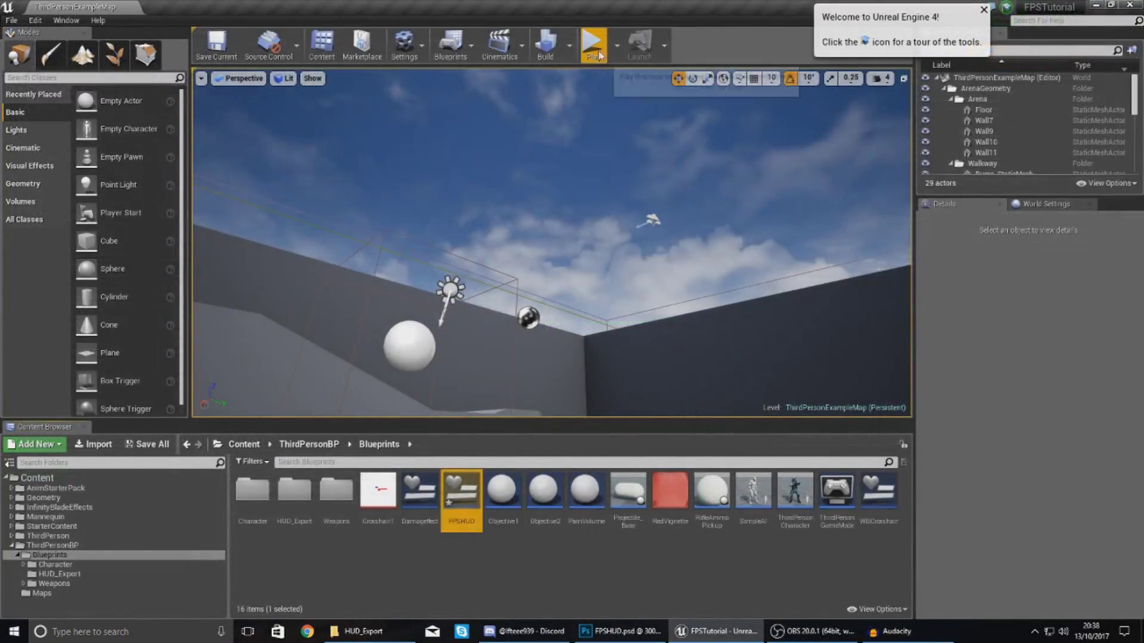
Play-test the level, moving, aiming and firing to check the new armor and health bars.
{"action": "left_click", "coordinate": [598, 53]}
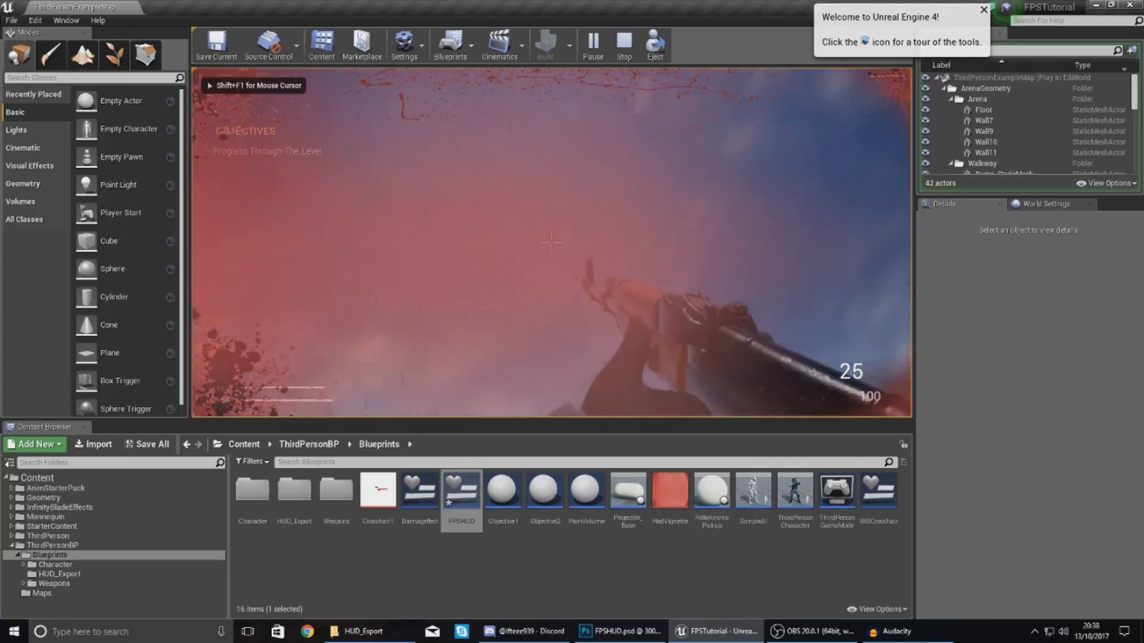
{"action": "key", "text": "w"}
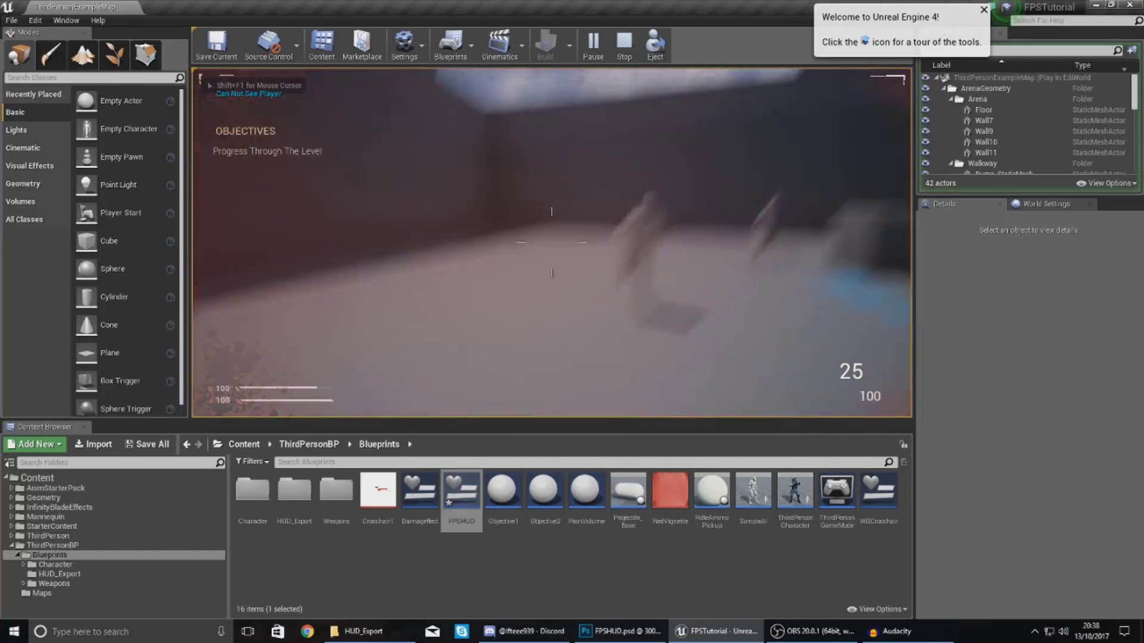
{"action": "key", "text": "w"}
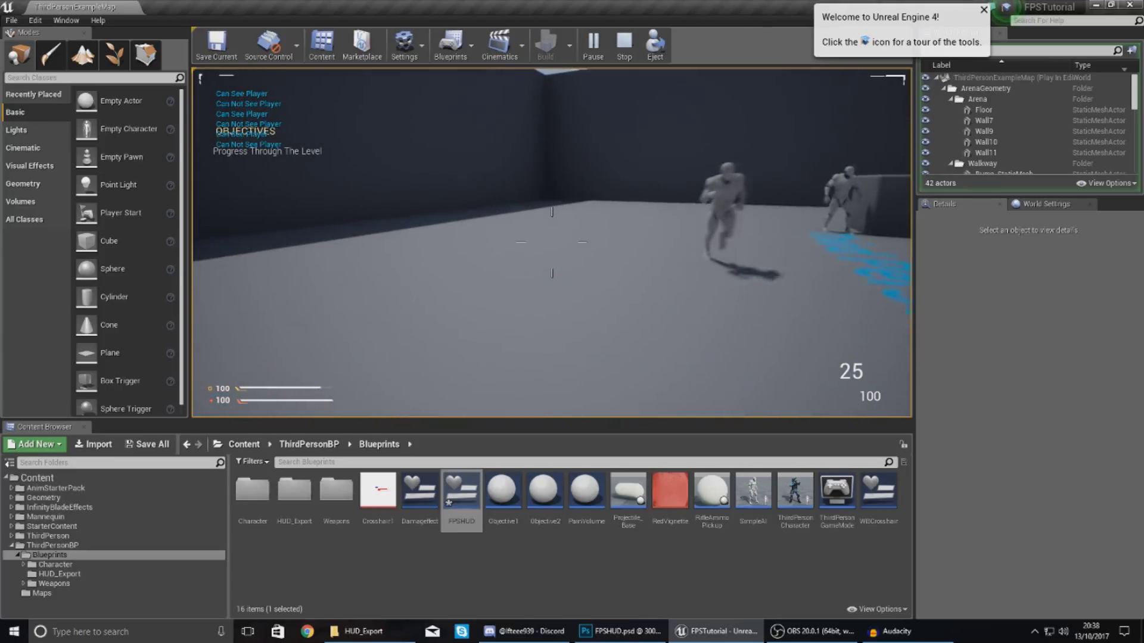
{"action": "right_click", "coordinate": [552, 242]}
{"action": "left_click", "coordinate": [551, 242]}
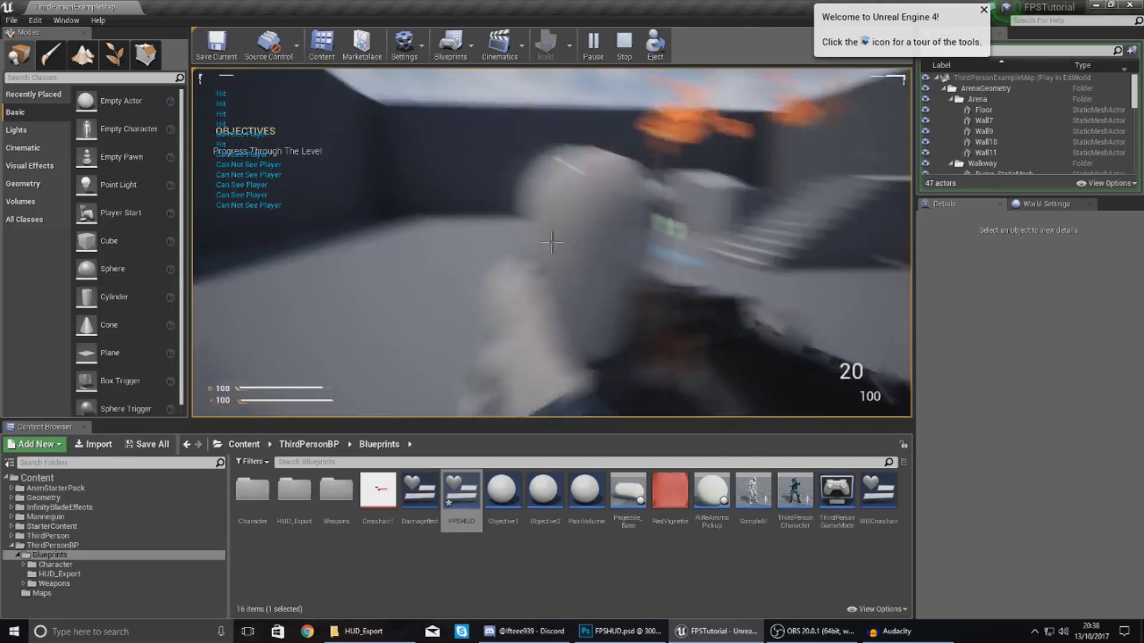
{"action": "key", "text": "Escape"}
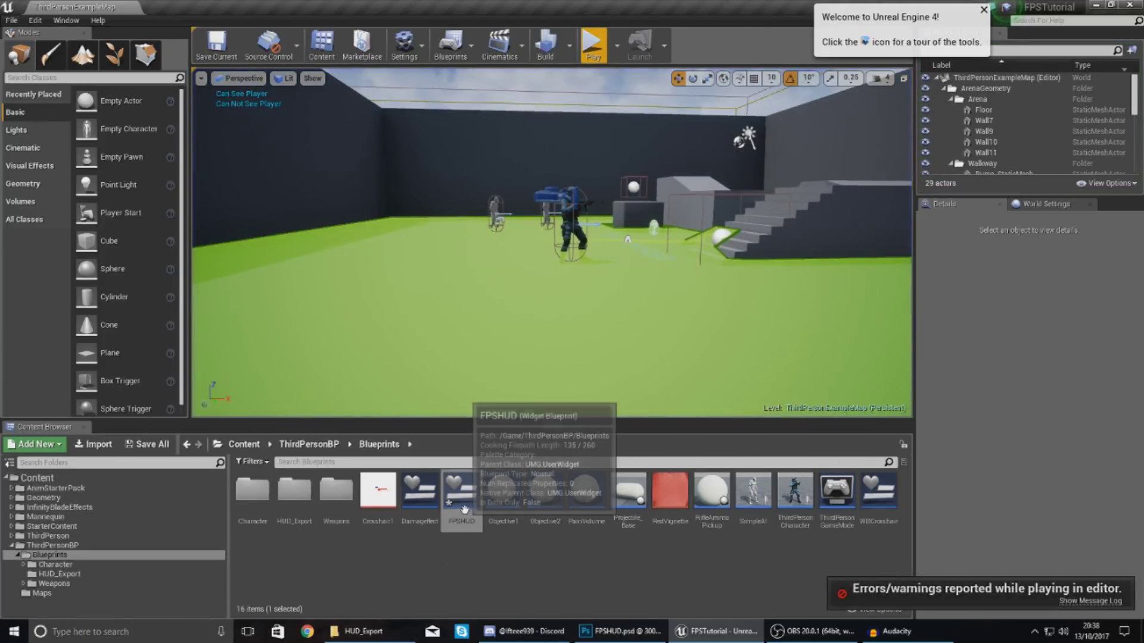
Reopen the FPSHUD widget and centre the view on its two 00 ammo labels.
{"action": "double_click", "coordinate": [476, 489]}
{"action": "scroll", "coordinate": [755, 400], "scroll_direction": "up", "scroll_amount": 5}
{"action": "right_click_drag", "start_coordinate": [756, 400], "coordinate": [631, 304]}
{"action": "left_click", "coordinate": [600, 322]}
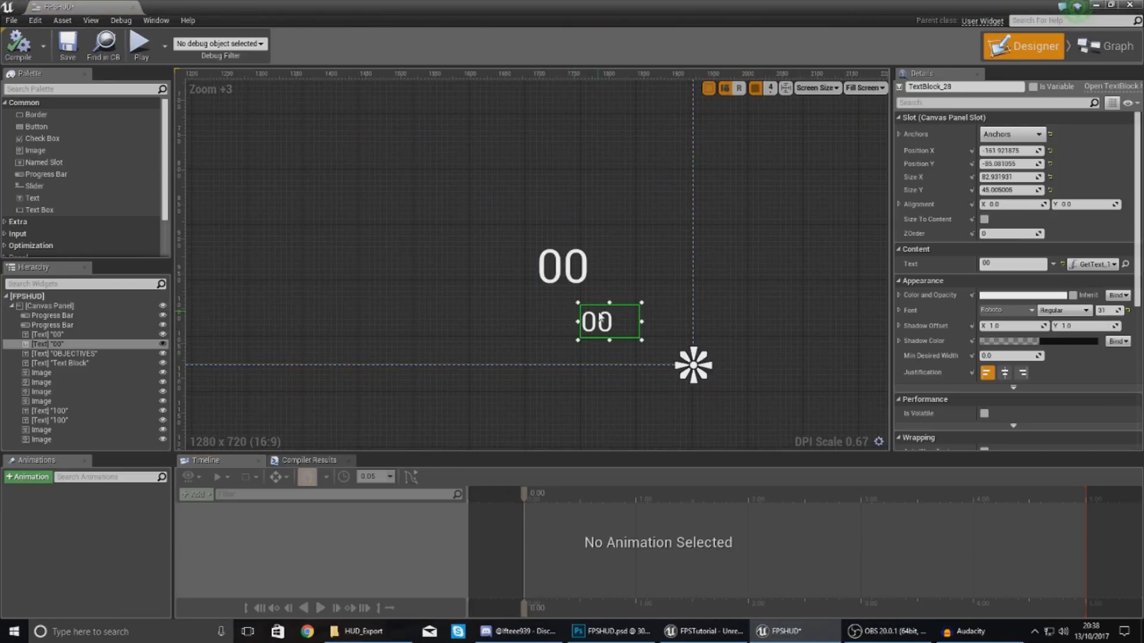
Zoom the Photoshop HUD mockup in on its ammo counter for reference, then return to FPSHUD.
{"action": "left_click", "coordinate": [610, 631]}
{"action": "right_click", "coordinate": [754, 504]}
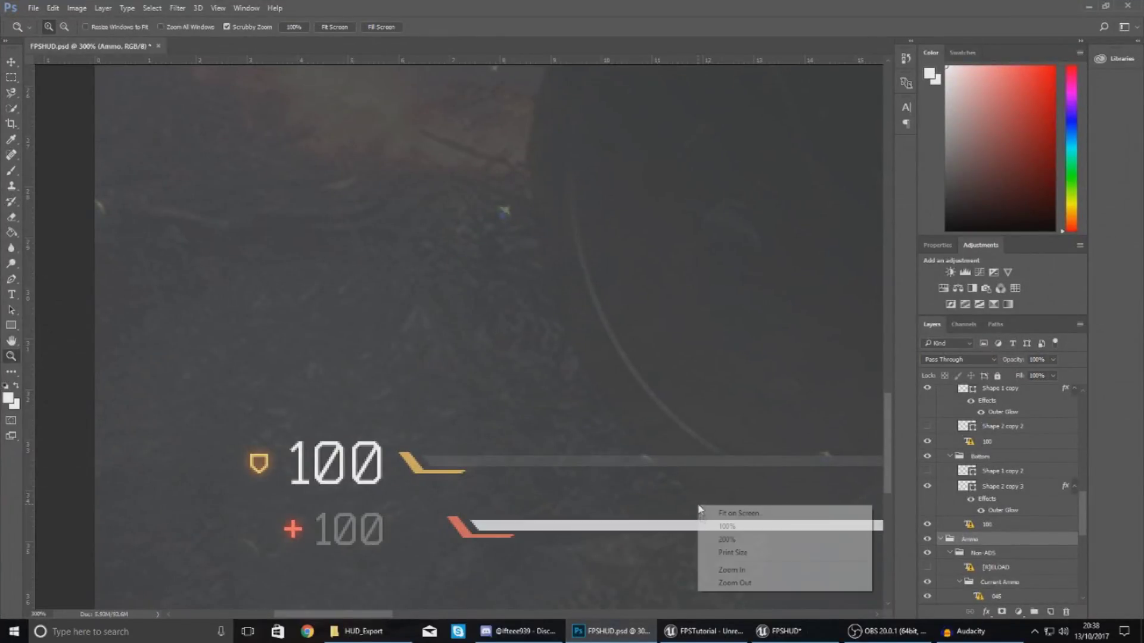
{"action": "left_click", "coordinate": [755, 512]}
{"action": "triple_click", "coordinate": [782, 546]}
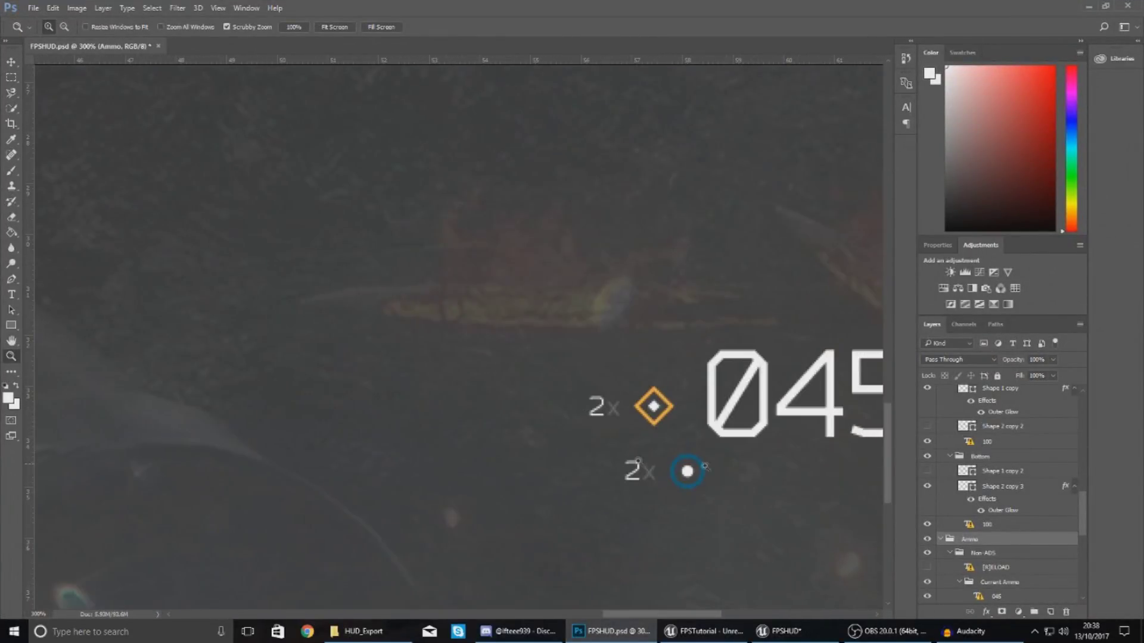
{"action": "left_click", "coordinate": [675, 636]}
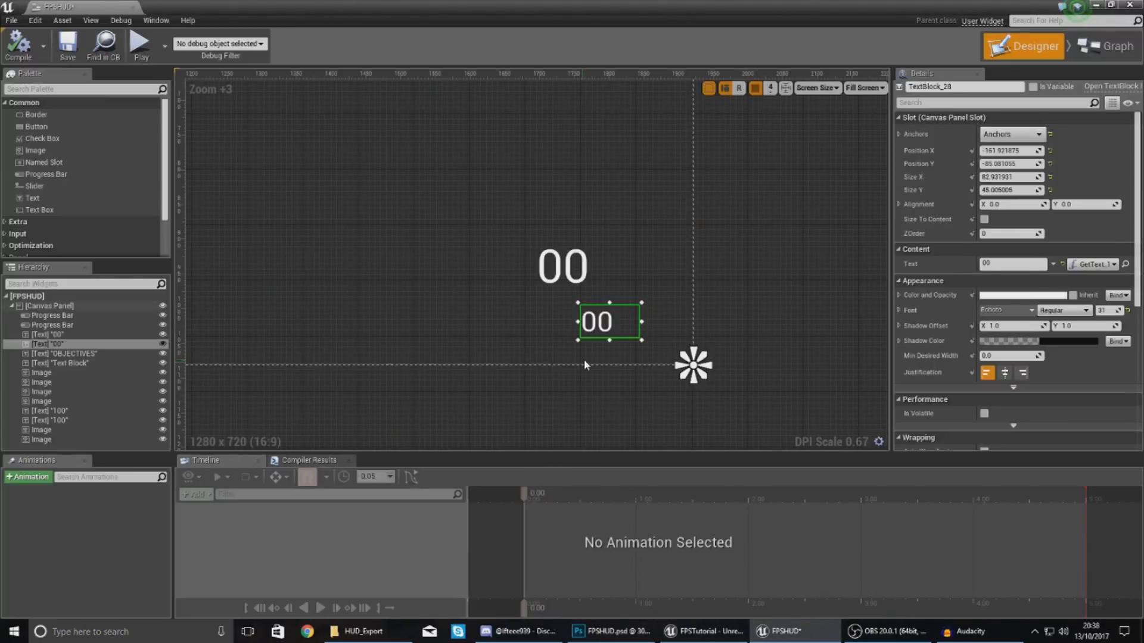
{"action": "left_click", "coordinate": [584, 360]}
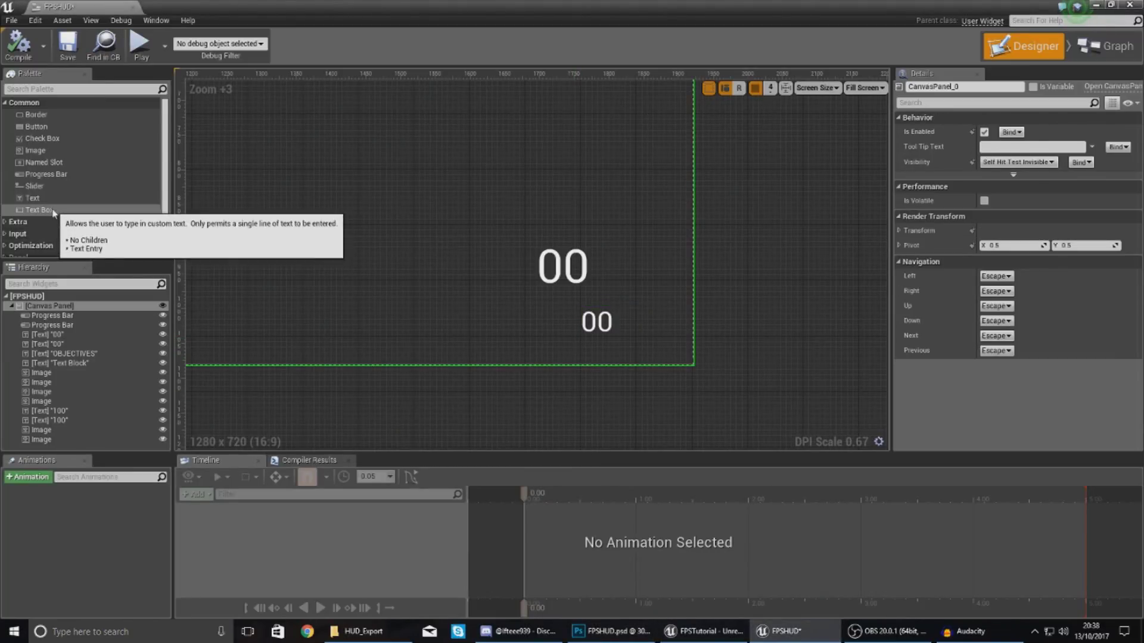
Add two stacked Text labels left of the ammo counter and set the lower one to '2x'.
{"action": "left_click_drag", "start_coordinate": [33, 197], "coordinate": [279, 263]}
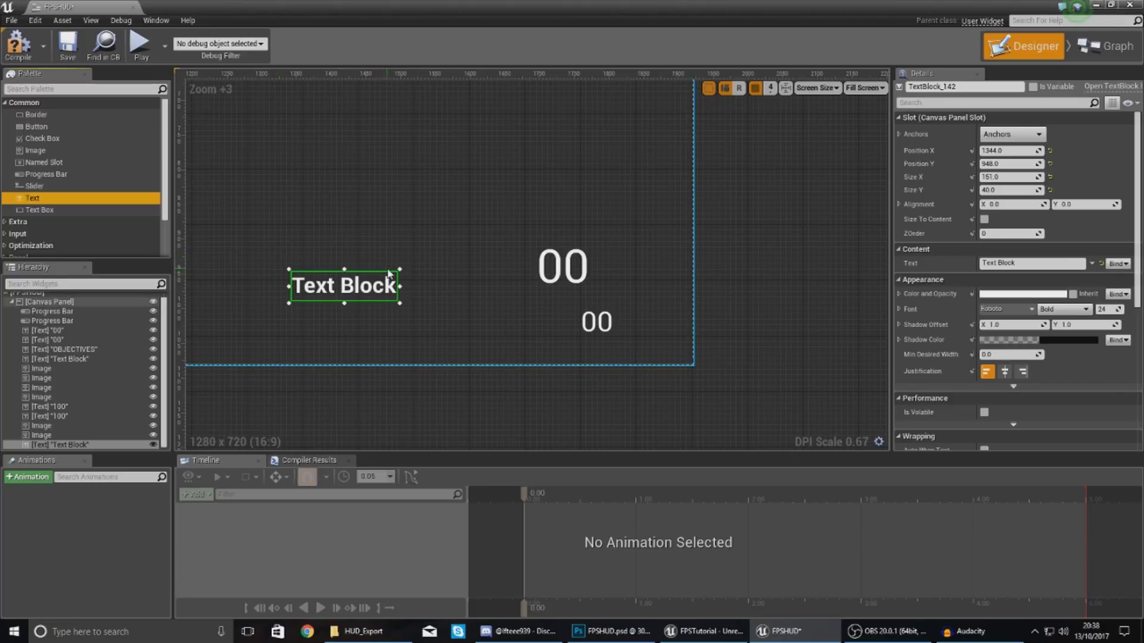
{"action": "left_click_drag", "start_coordinate": [75, 201], "coordinate": [328, 328]}
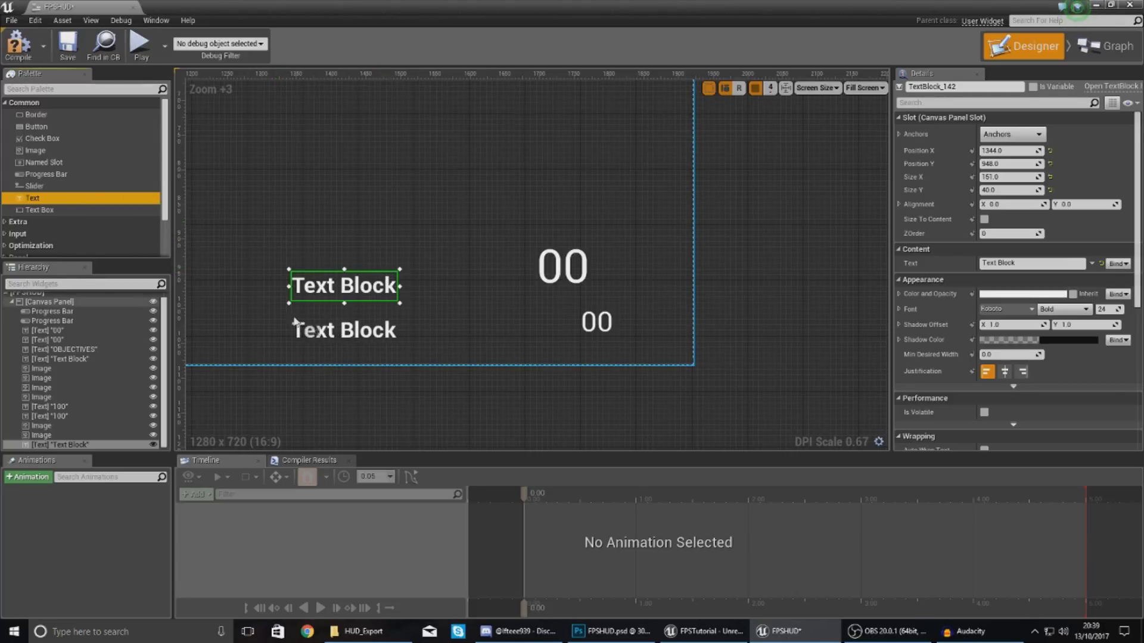
{"action": "left_click_drag", "start_coordinate": [292, 322], "coordinate": [293, 322]}
{"action": "left_click_drag", "start_coordinate": [1017, 262], "coordinate": [922, 282]}
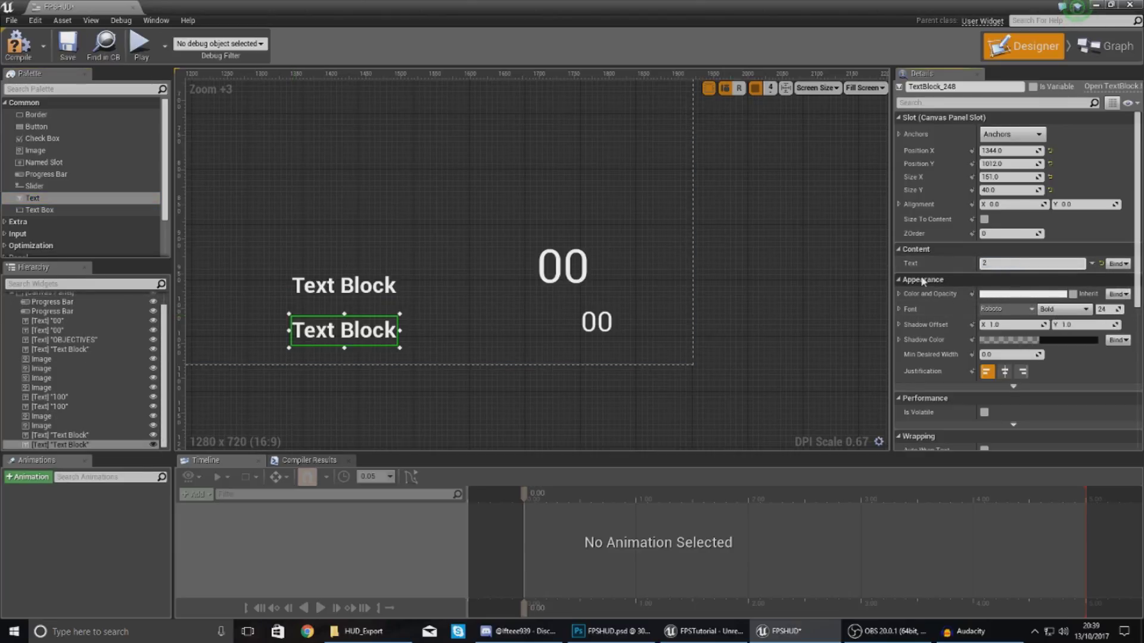
{"action": "type", "text": "2x"}
{"action": "key", "text": "Return"}
Set the upper label's text to '2x' as well and drop a new image beside it.
{"action": "left_click", "coordinate": [343, 285]}
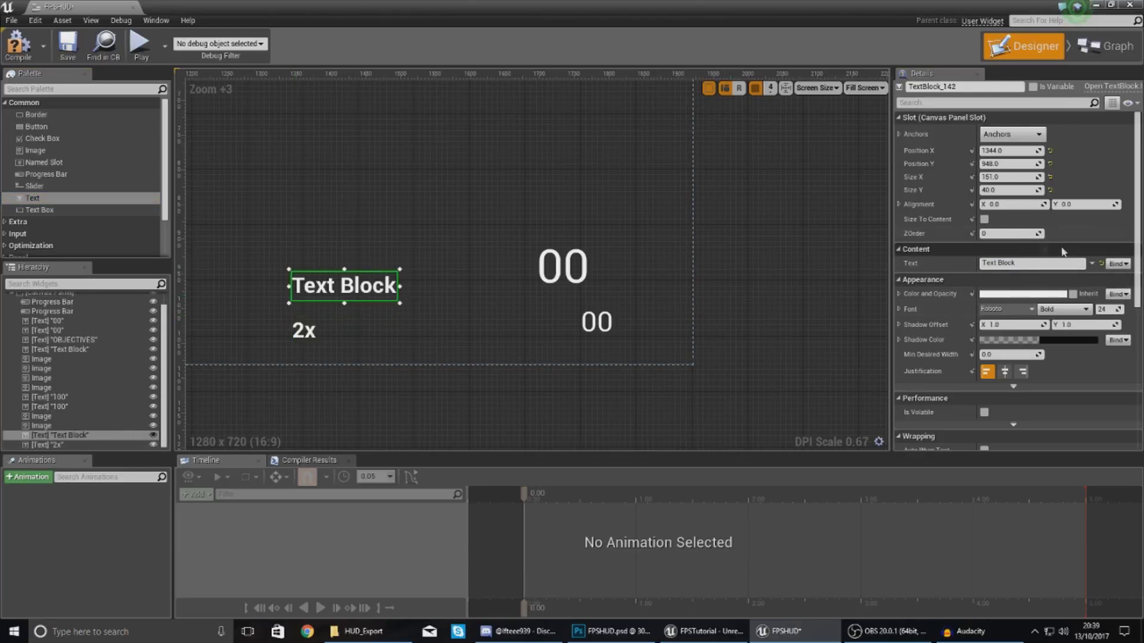
{"action": "left_click", "coordinate": [1017, 262]}
{"action": "type", "text": "2x"}
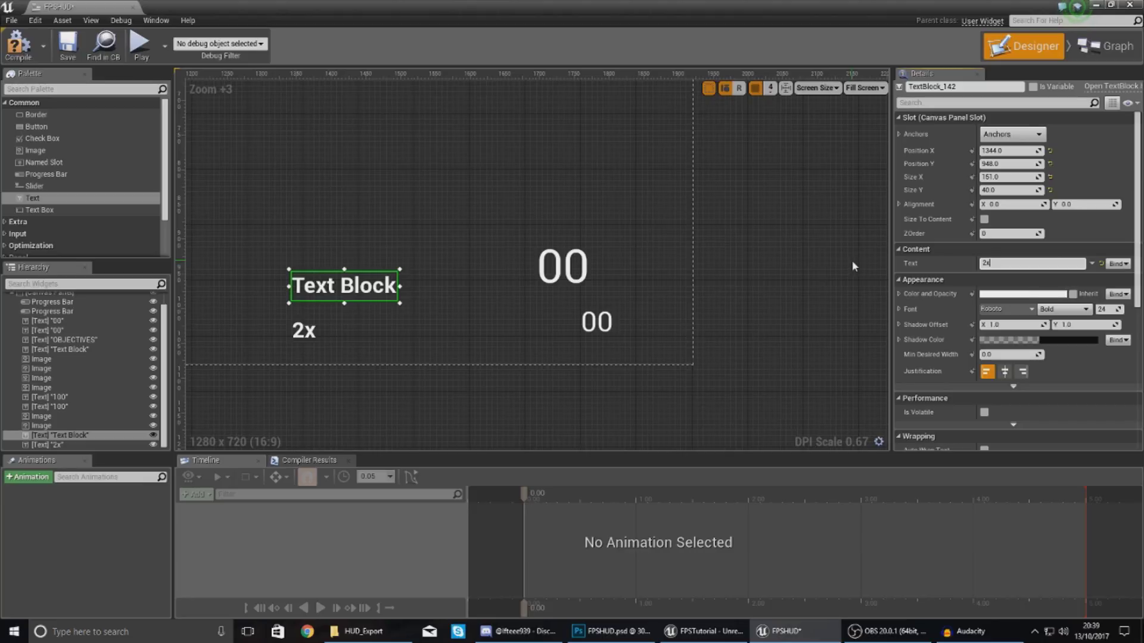
{"action": "key", "text": "Return"}
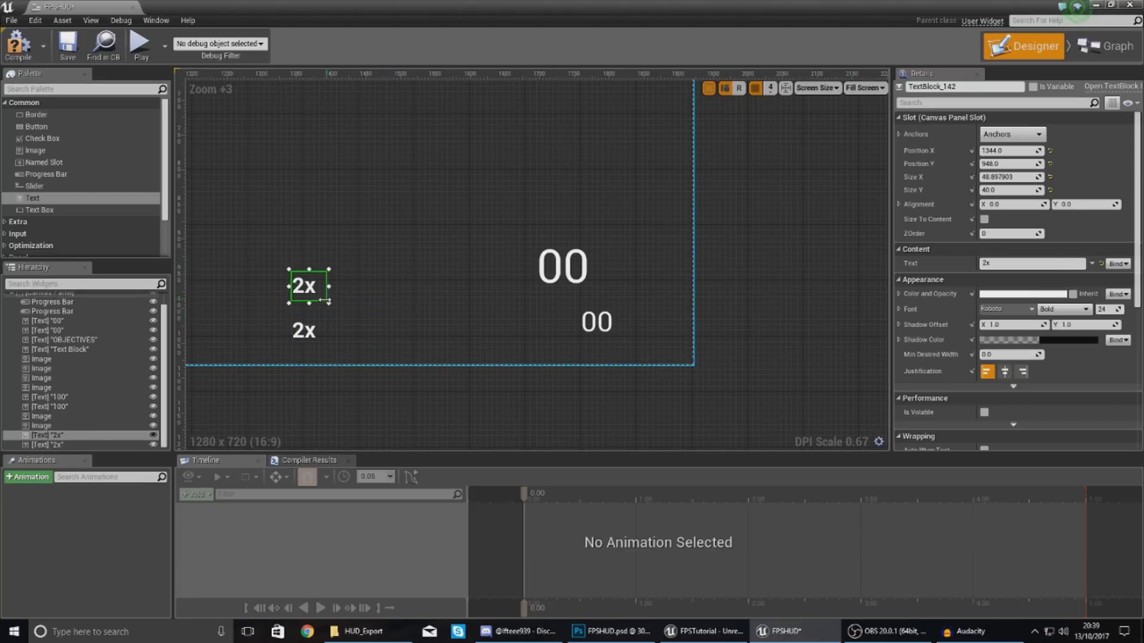
{"action": "left_click", "coordinate": [328, 342]}
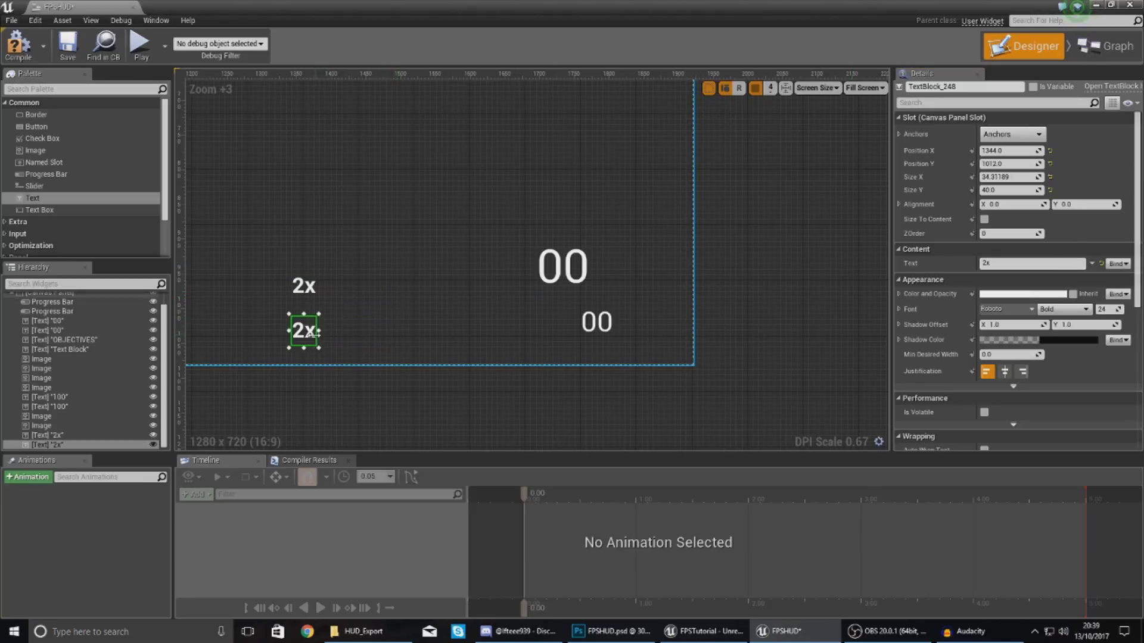
{"action": "left_click", "coordinate": [410, 290]}
{"action": "left_click_drag", "start_coordinate": [36, 150], "coordinate": [337, 279]}
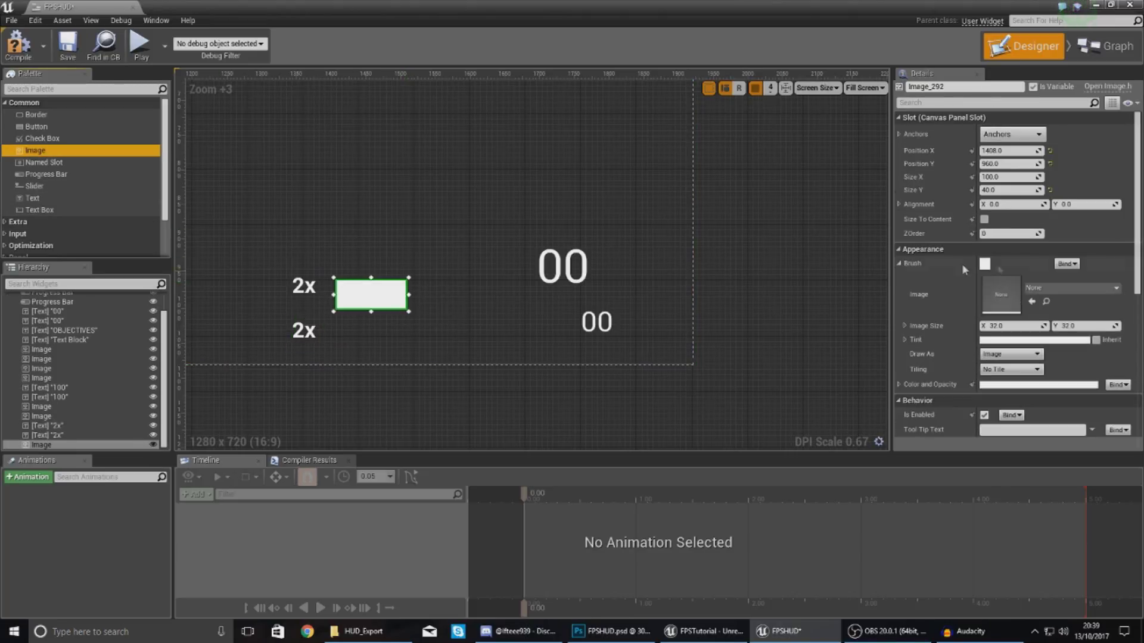
Set the upper image to Grenade1_Icon and add a Grenade2_Icon image beside the lower 2x.
{"action": "left_click", "coordinate": [1035, 289]}
{"action": "type", "text": "grenade"}
{"action": "left_click", "coordinate": [1040, 467]}
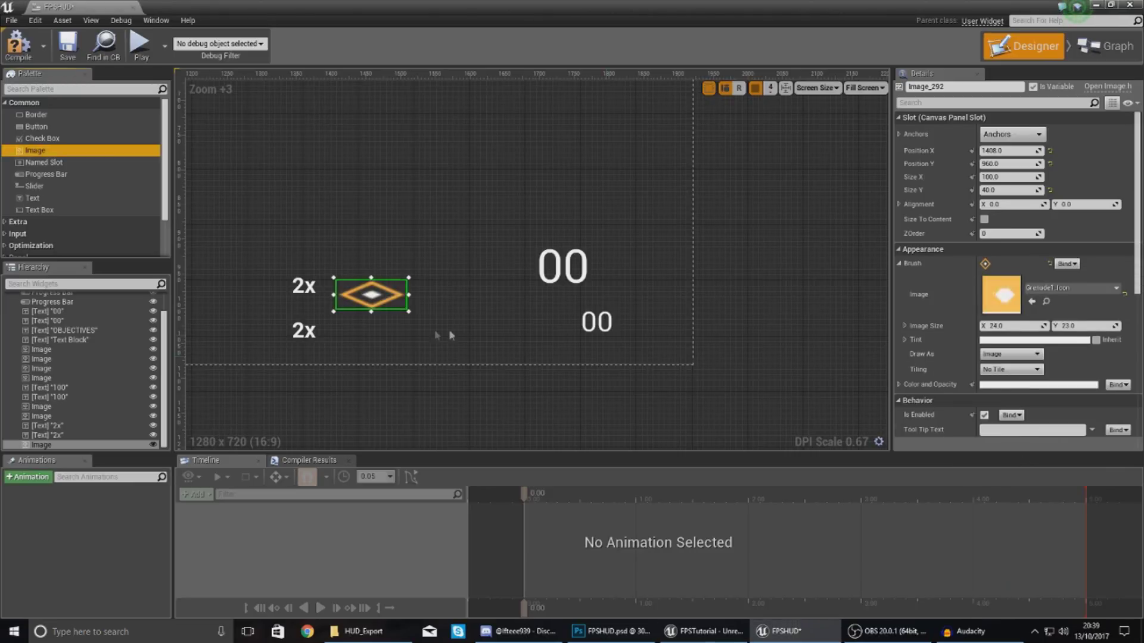
{"action": "left_click_drag", "start_coordinate": [41, 151], "coordinate": [326, 320]}
{"action": "left_click", "coordinate": [1060, 288]}
{"action": "type", "text": "grenafd"}
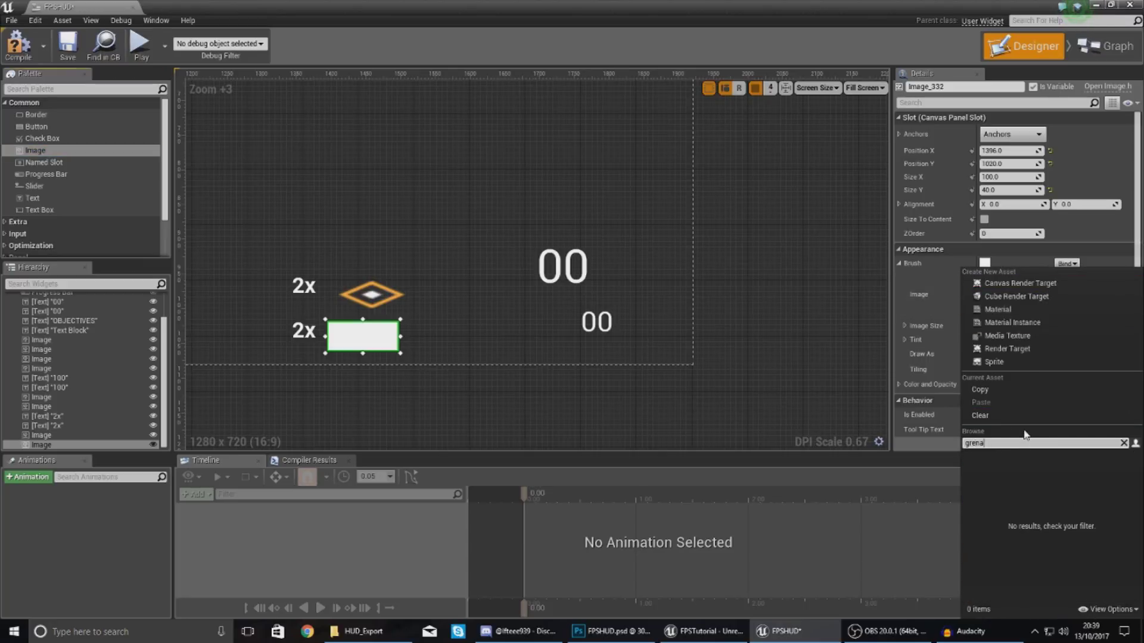
{"action": "left_click", "coordinate": [1006, 476]}
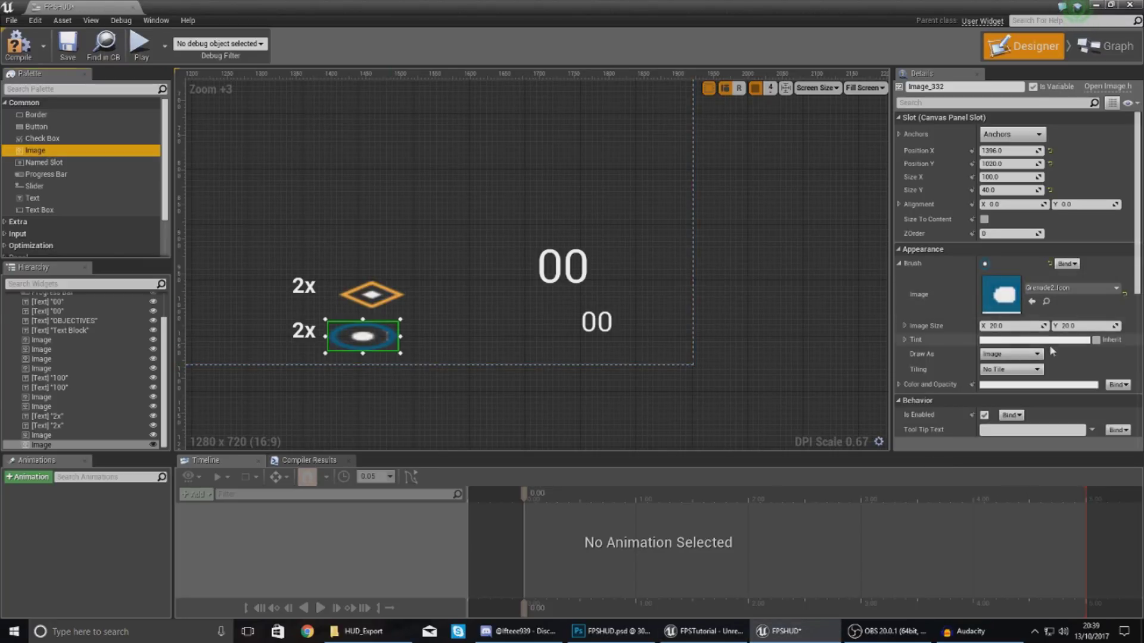
Shrink the widths of both grenade images down to small icon size.
{"action": "left_click", "coordinate": [991, 177]}
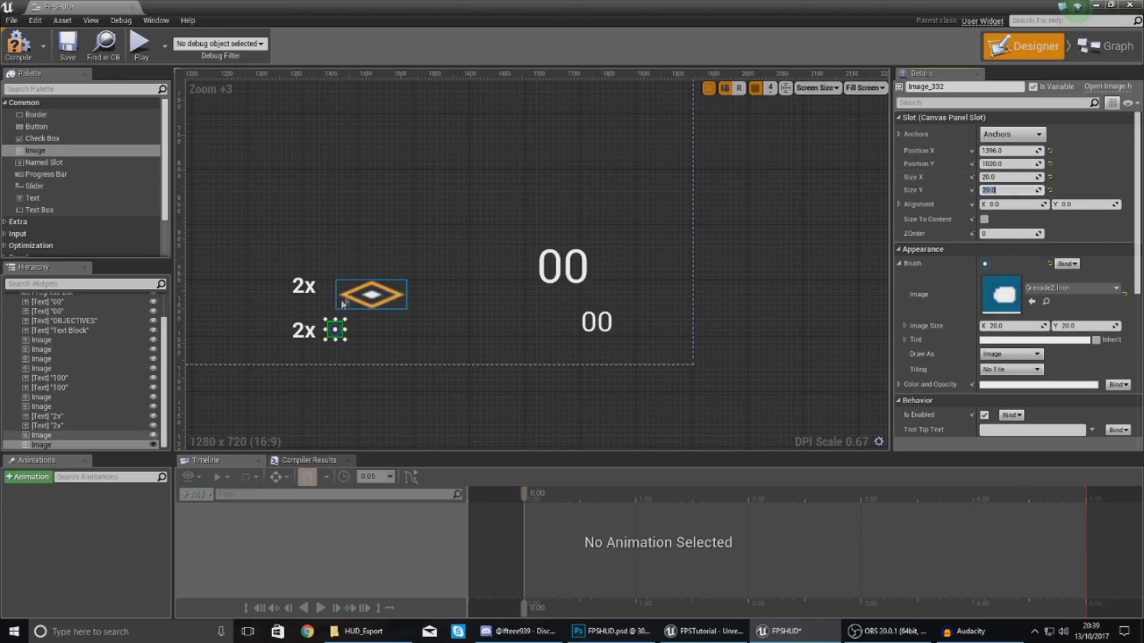
{"action": "left_click", "coordinate": [371, 294]}
{"action": "left_click", "coordinate": [1001, 177]}
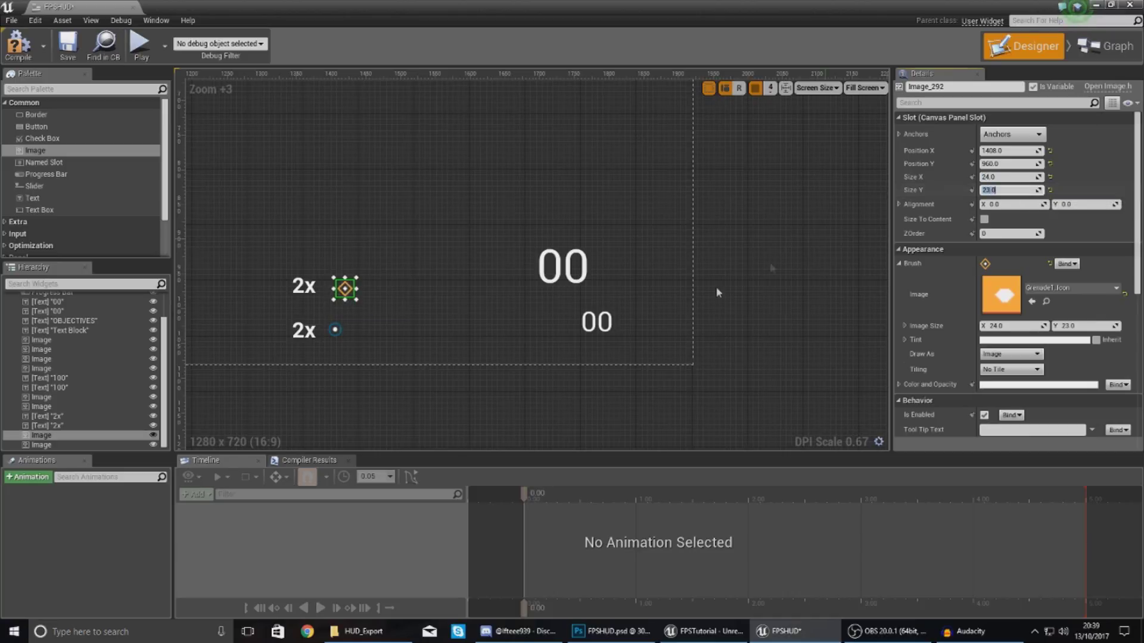
{"action": "left_click", "coordinate": [382, 279]}
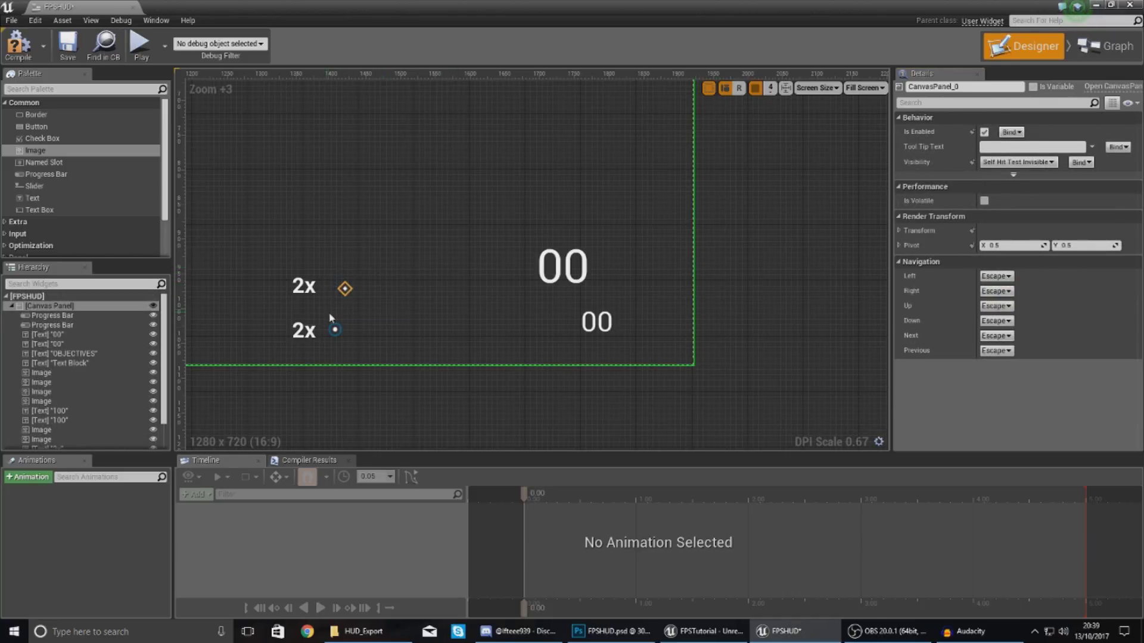
{"action": "left_click", "coordinate": [613, 632]}
{"action": "right_click", "coordinate": [649, 454]}
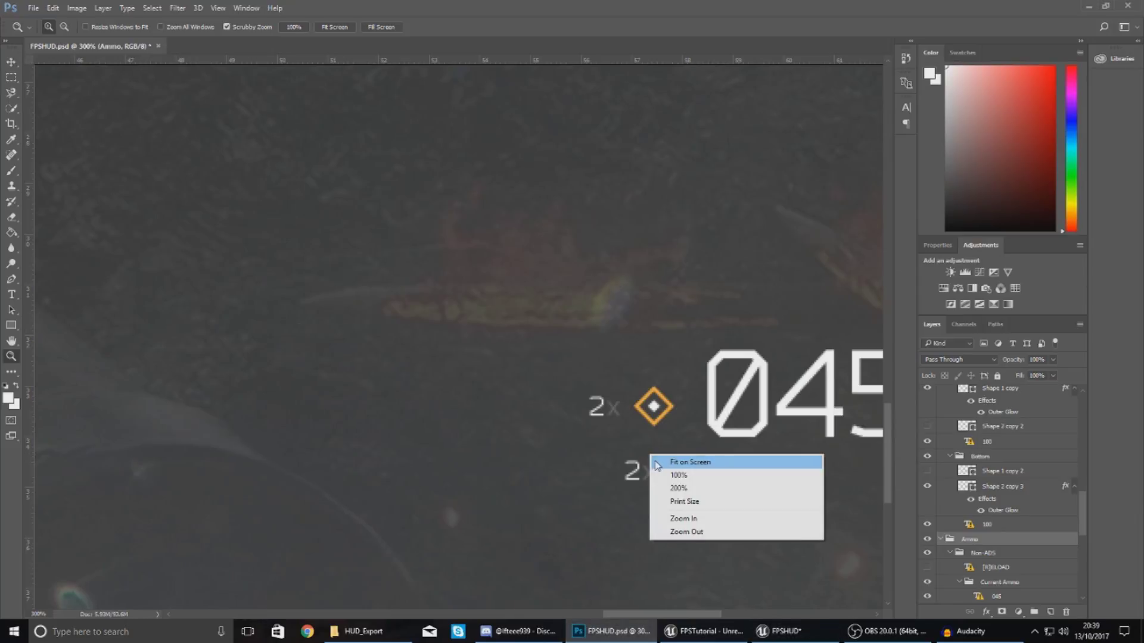
{"action": "left_click", "coordinate": [681, 463]}
{"action": "left_click", "coordinate": [840, 538]}
{"action": "left_click", "coordinate": [841, 538]}
{"action": "left_click", "coordinate": [840, 538]}
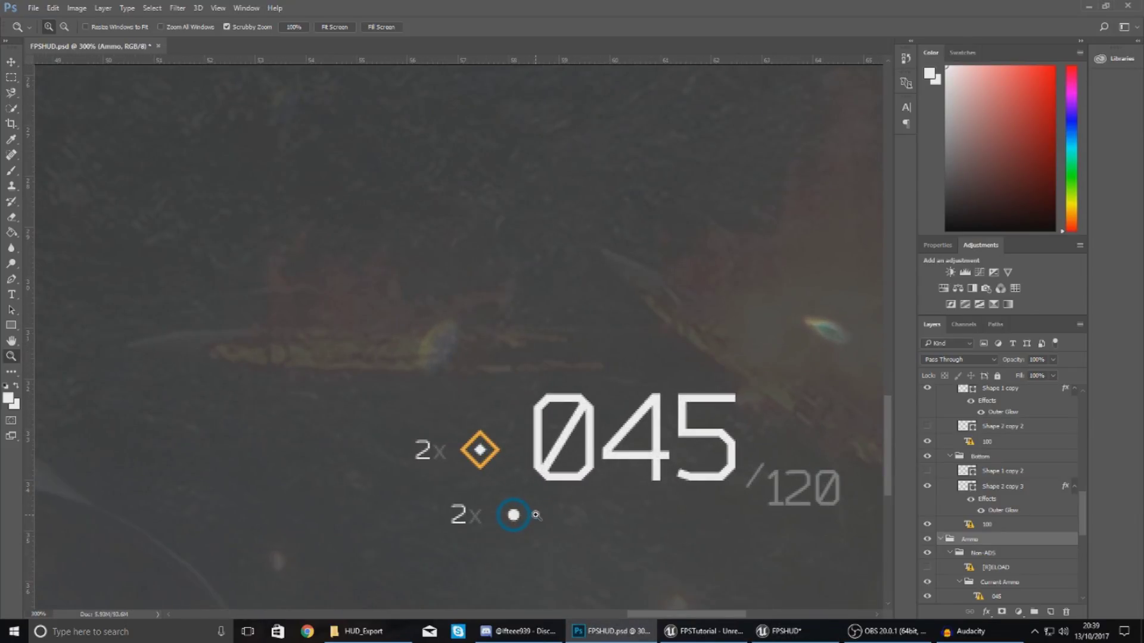
{"action": "right_click", "coordinate": [672, 462]}
{"action": "left_click", "coordinate": [680, 471]}
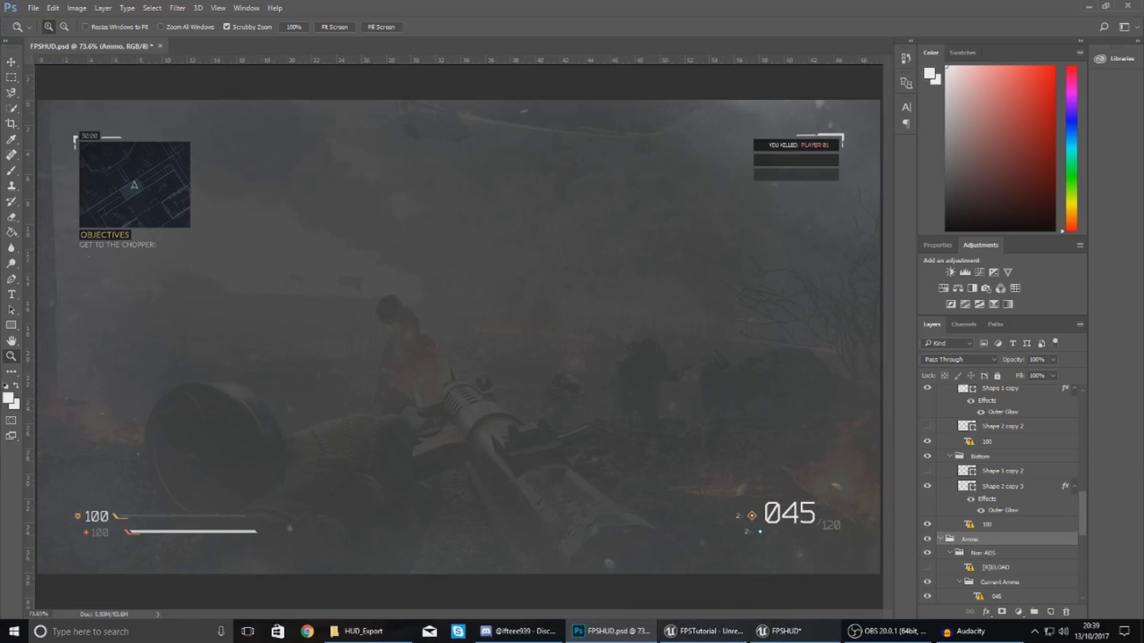
{"action": "left_click", "coordinate": [779, 638]}
{"action": "left_click", "coordinate": [596, 322]}
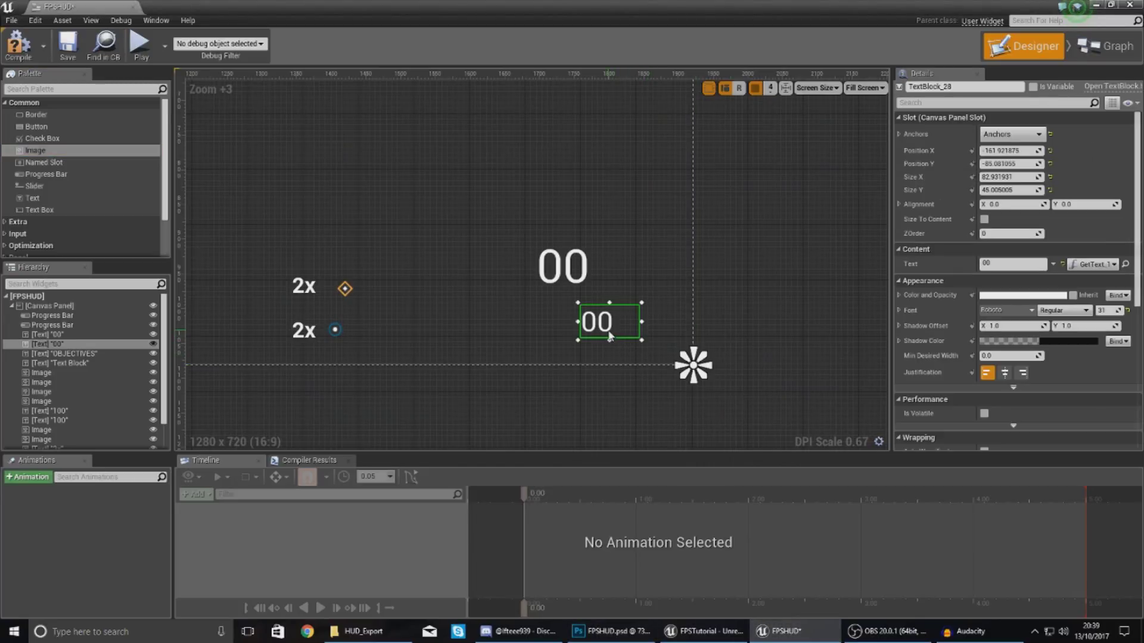
{"action": "left_click", "coordinate": [562, 266]}
Nudge the large and small 00 ammo texts into new positions.
{"action": "left_click", "coordinate": [344, 288]}
{"action": "left_click", "coordinate": [551, 291]}
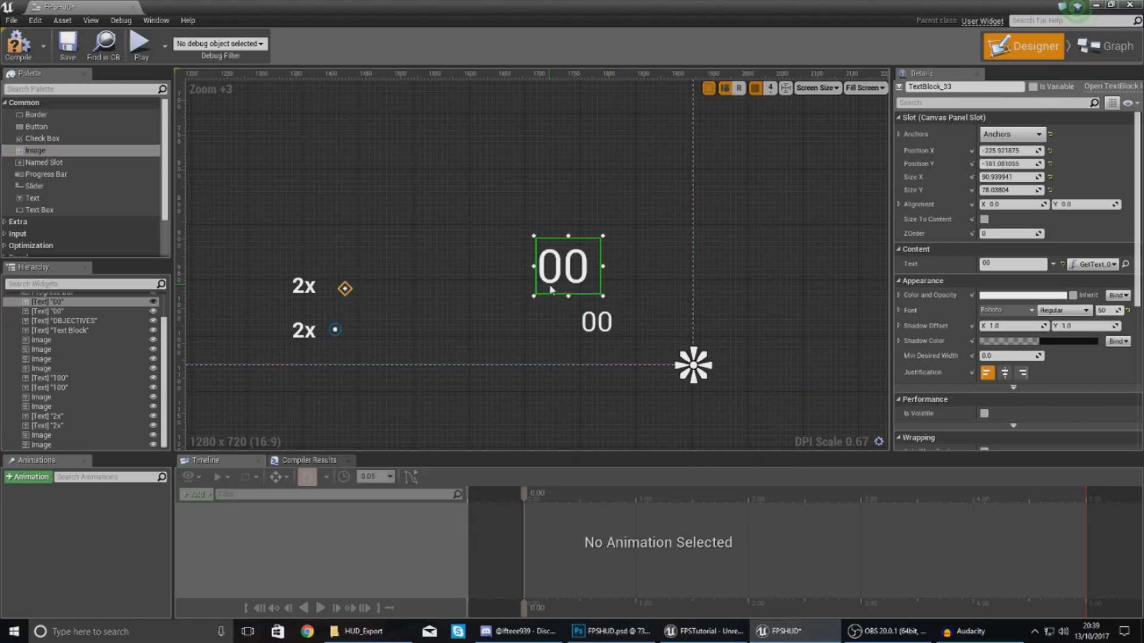
{"action": "left_click_drag", "start_coordinate": [553, 292], "coordinate": [548, 305]}
{"action": "left_click_drag", "start_coordinate": [612, 335], "coordinate": [614, 342]}
{"action": "left_click_drag", "start_coordinate": [553, 304], "coordinate": [569, 311]}
Fine-tune the small and large 00 text positions around the ammo counter.
{"action": "scroll", "coordinate": [485, 339], "scroll_direction": "down", "scroll_amount": 8}
{"action": "scroll", "coordinate": [485, 339], "scroll_direction": "up", "scroll_amount": 4}
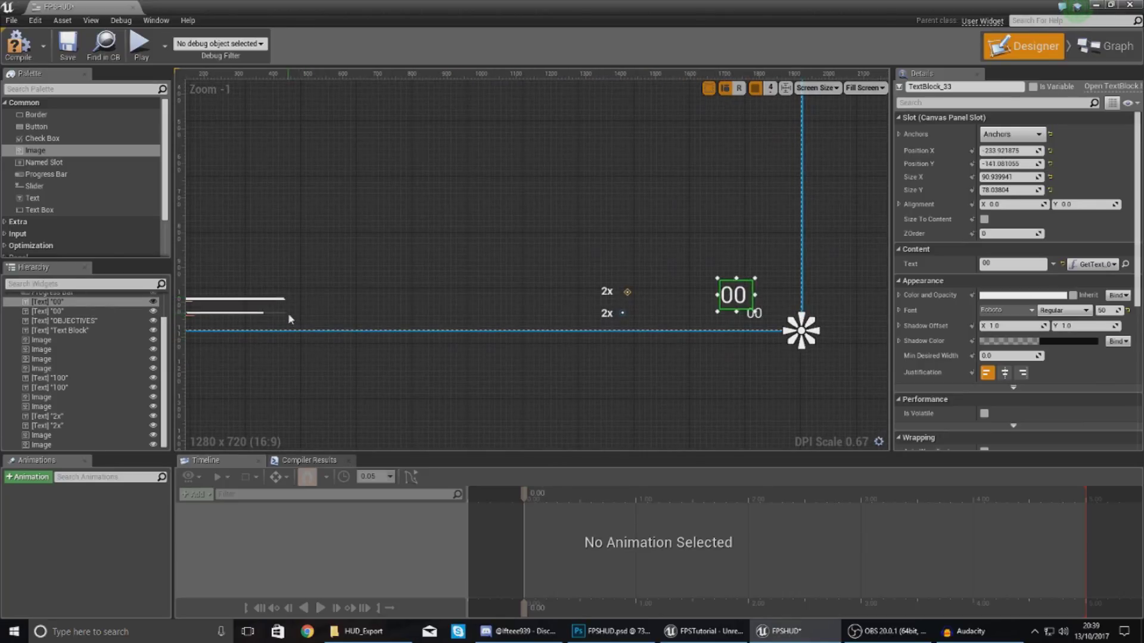
{"action": "scroll", "coordinate": [264, 320], "scroll_direction": "up", "scroll_amount": 9}
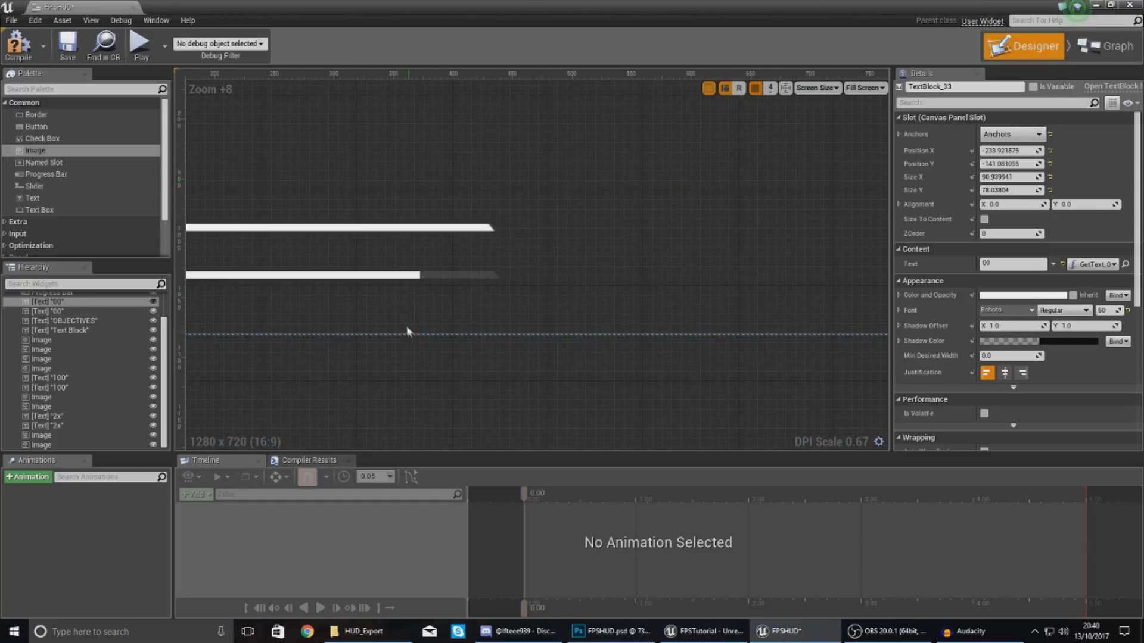
{"action": "scroll", "coordinate": [411, 286], "scroll_direction": "down", "scroll_amount": 6}
{"action": "right_click_drag", "start_coordinate": [621, 353], "coordinate": [460, 327]}
{"action": "scroll", "coordinate": [559, 323], "scroll_direction": "up", "scroll_amount": 5}
{"action": "right_click_drag", "start_coordinate": [602, 247], "coordinate": [559, 220]}
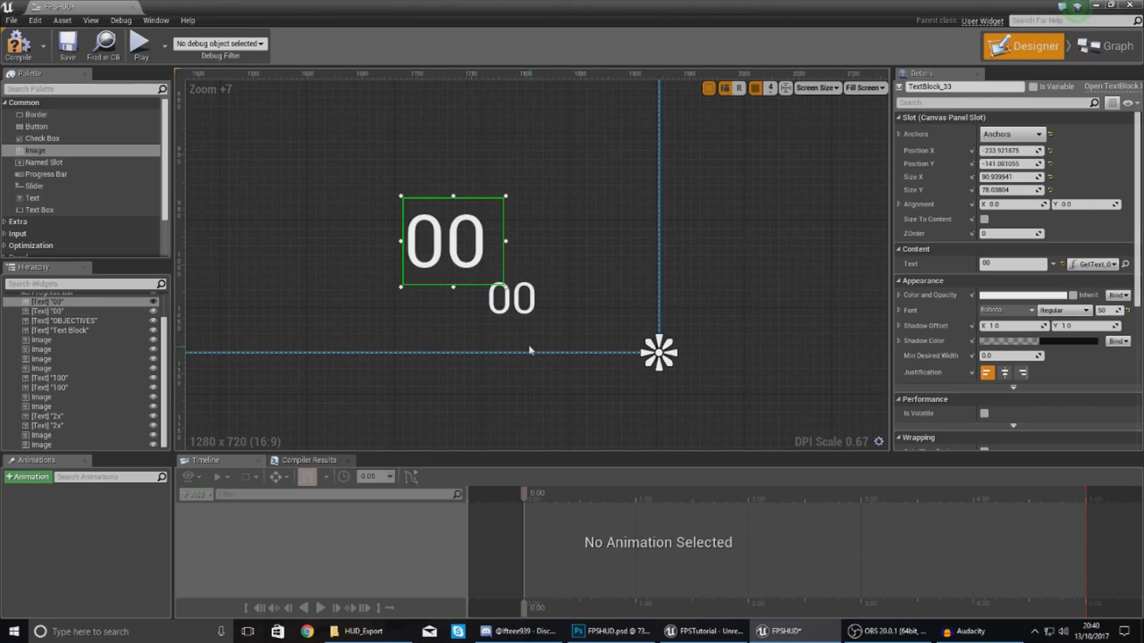
{"action": "left_click", "coordinate": [528, 308]}
{"action": "mouse_move", "coordinate": [545, 301]}
{"action": "left_mouse_down"}
{"action": "mouse_move", "coordinate": [531, 308]}
{"action": "mouse_move", "coordinate": [552, 309]}
{"action": "left_mouse_up"}
{"action": "left_click", "coordinate": [466, 254]}
{"action": "left_click_drag", "start_coordinate": [465, 254], "coordinate": [492, 270]}
Move the grenade circle and diamond icons beside the ammo counter.
{"action": "right_click_drag", "start_coordinate": [349, 306], "coordinate": [591, 313]}
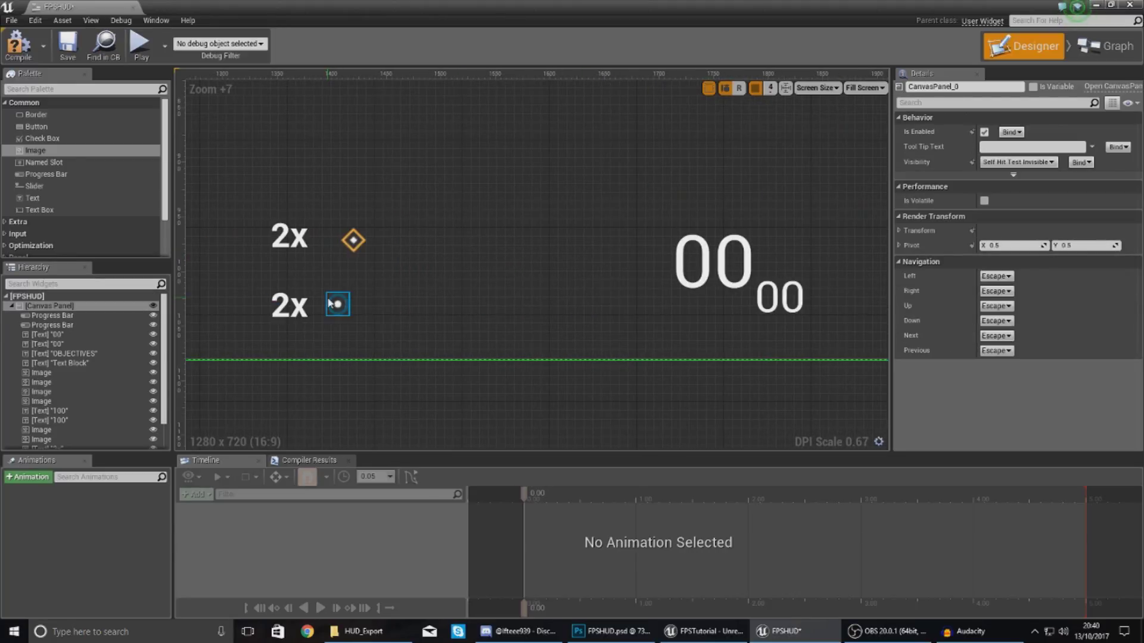
{"action": "left_click", "coordinate": [335, 307]}
{"action": "left_click_drag", "start_coordinate": [334, 308], "coordinate": [594, 278]}
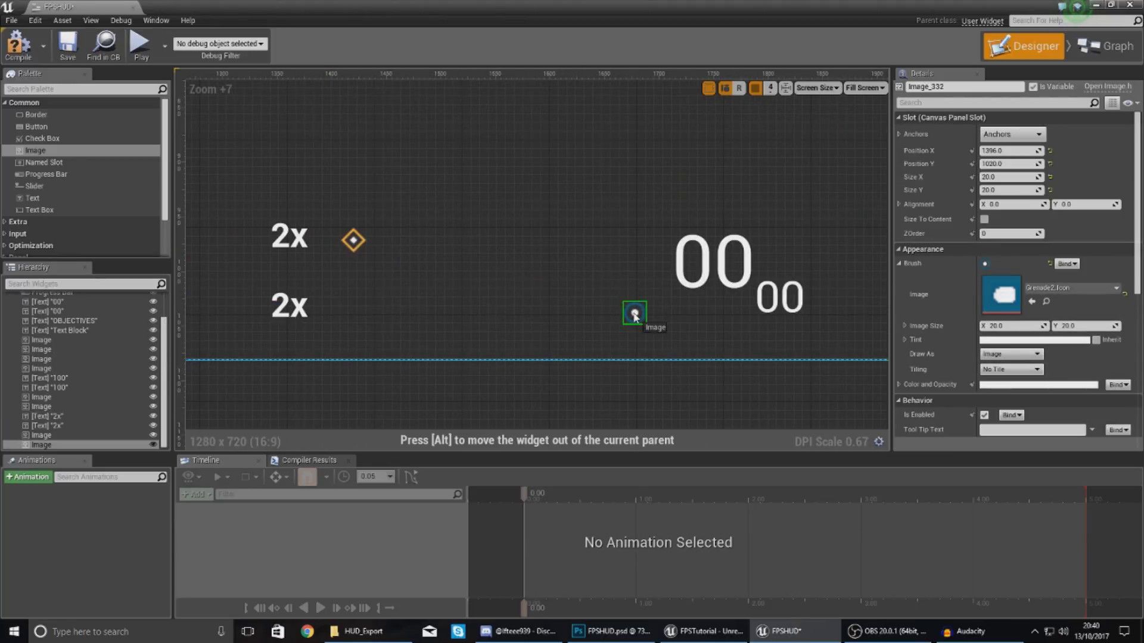
{"action": "left_click_drag", "start_coordinate": [634, 315], "coordinate": [634, 315]}
{"action": "left_click", "coordinate": [362, 244]}
{"action": "left_click_drag", "start_coordinate": [362, 244], "coordinate": [648, 281]}
{"action": "left_click", "coordinate": [577, 295]}
Move the upper 2x beside the diamond icon; make the lower 2x size 16 and both labels Light.
{"action": "left_click_drag", "start_coordinate": [275, 230], "coordinate": [596, 285]}
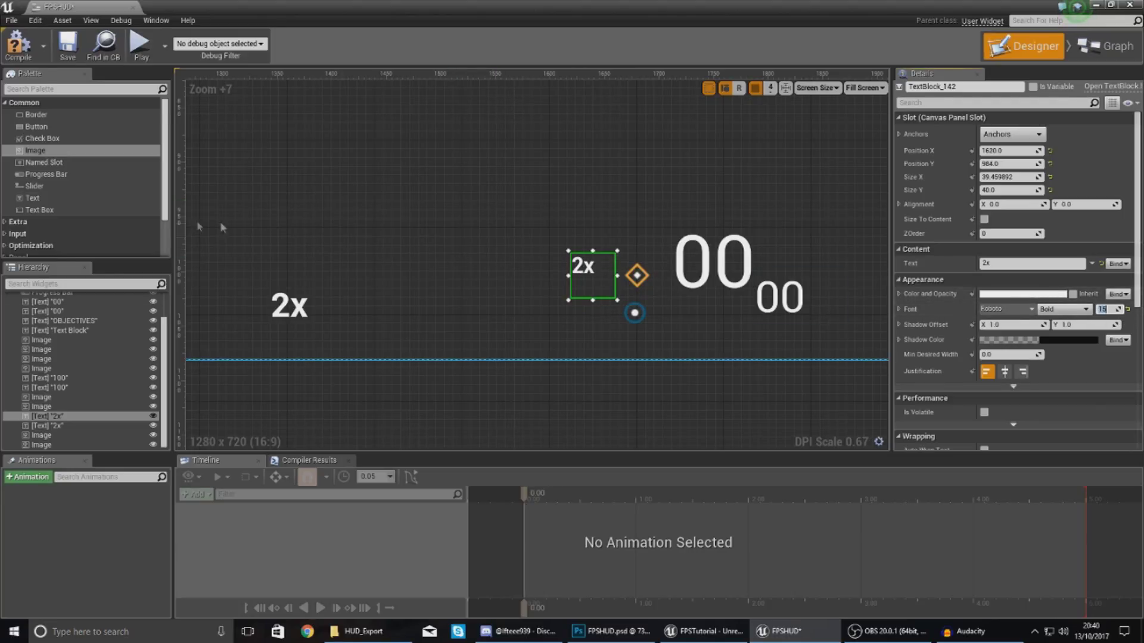
{"action": "left_click", "coordinate": [283, 312]}
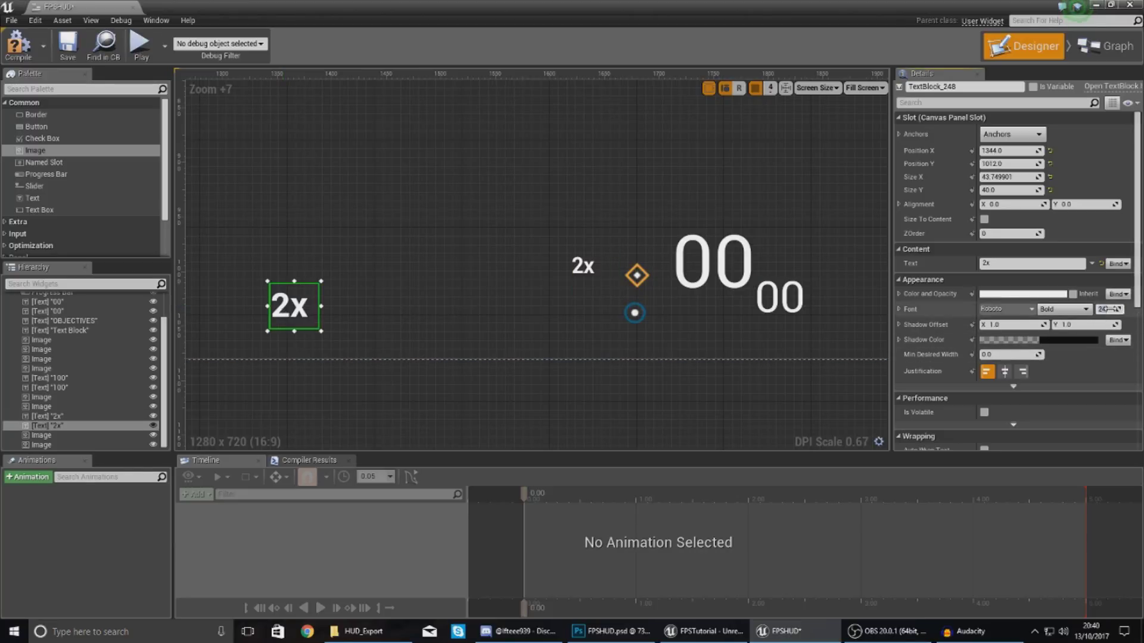
{"action": "left_click_drag", "start_coordinate": [1111, 310], "coordinate": [1076, 312]}
{"action": "left_click", "coordinate": [1058, 340]}
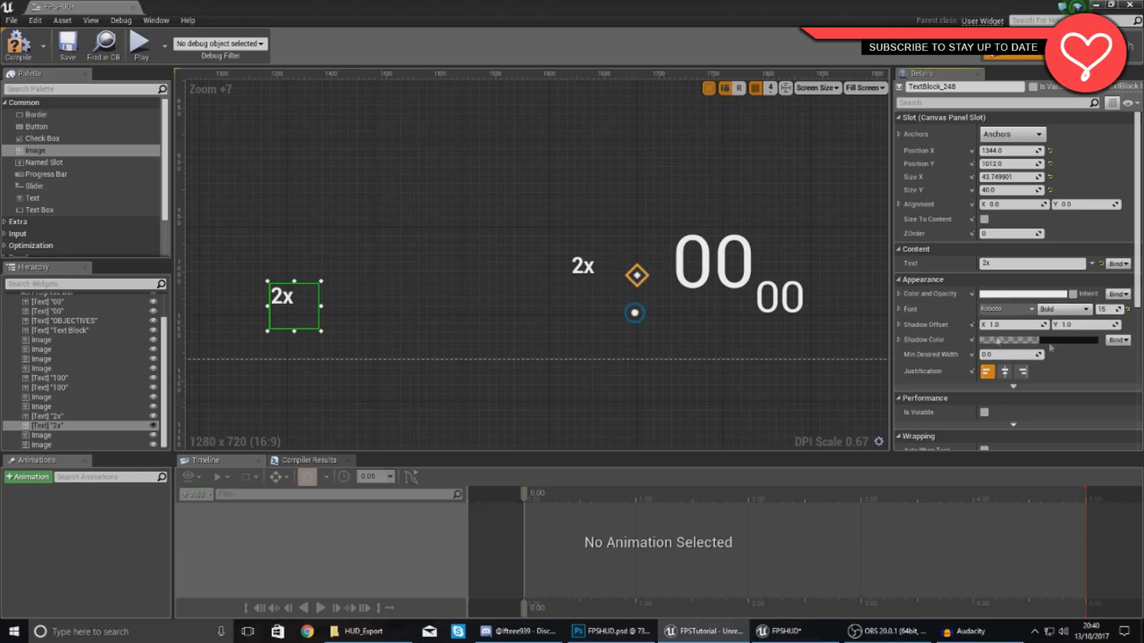
{"action": "left_click", "coordinate": [582, 265]}
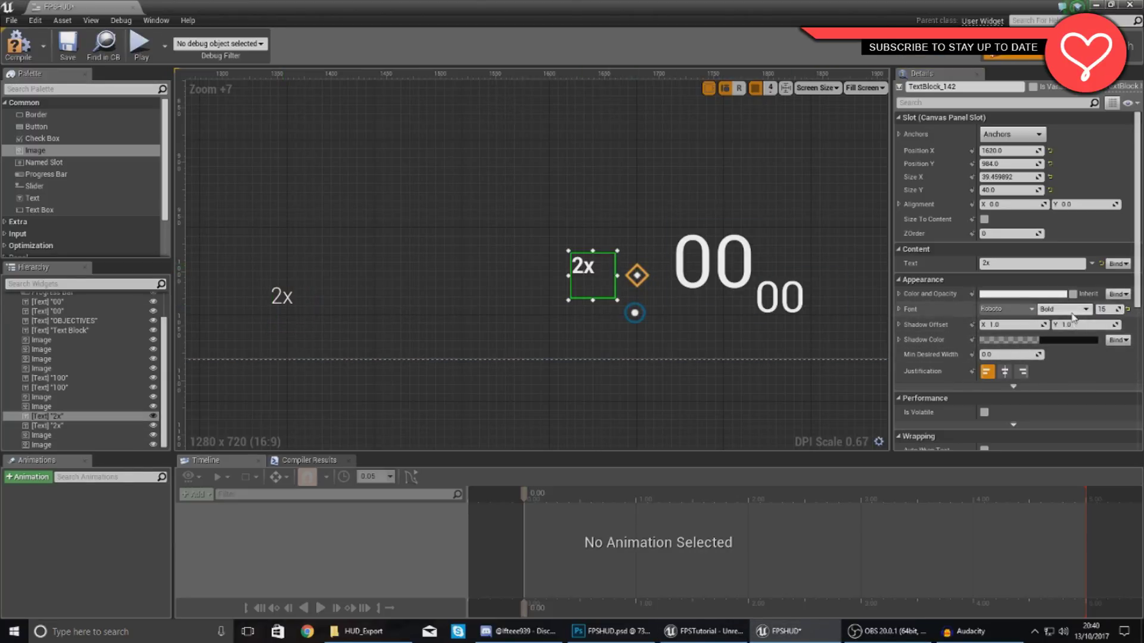
{"action": "left_click", "coordinate": [1054, 344]}
{"action": "left_click", "coordinate": [242, 295]}
Place the lower 2x beside the grenade circle, nudge the upper 2x closer, and close the editor.
{"action": "left_click_drag", "start_coordinate": [288, 297], "coordinate": [573, 326]}
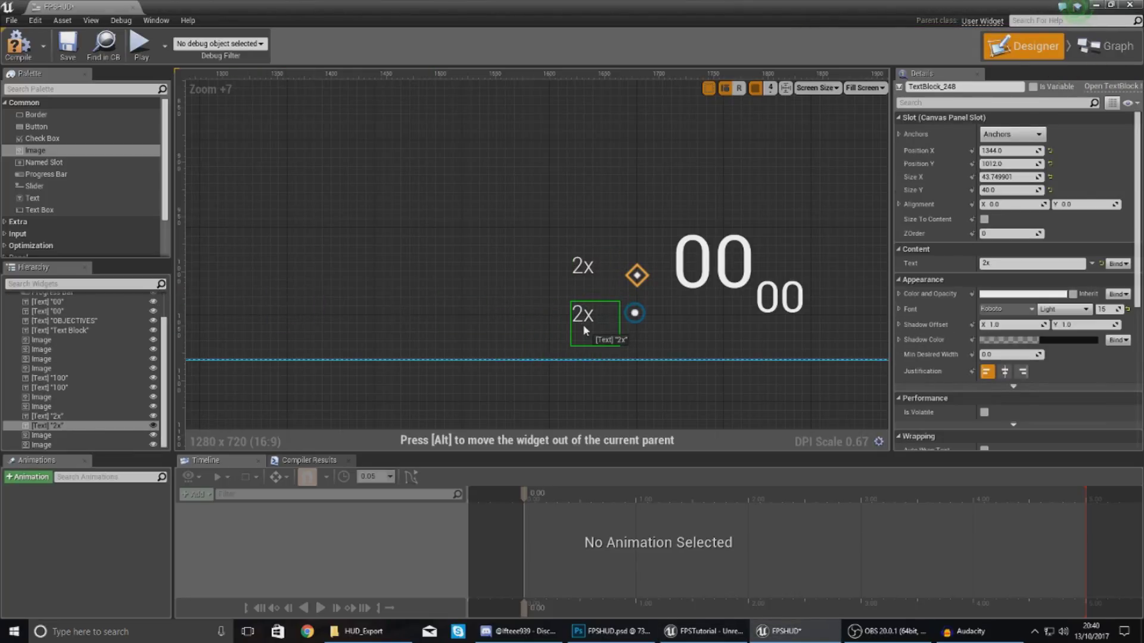
{"action": "left_click", "coordinate": [593, 273]}
{"action": "left_click_drag", "start_coordinate": [595, 275], "coordinate": [607, 281]}
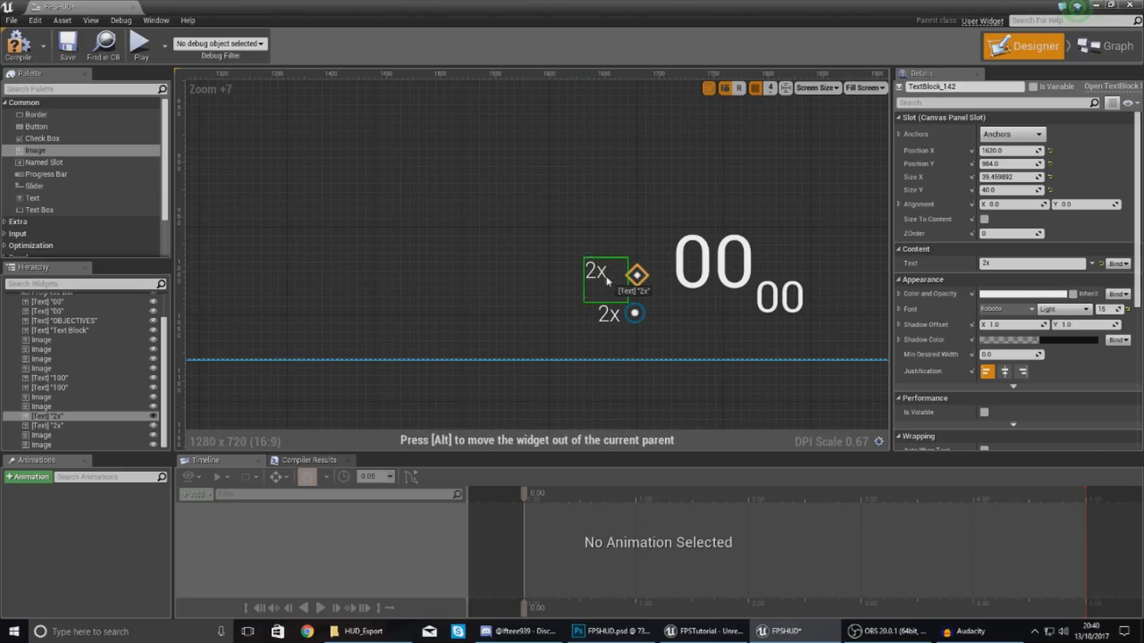
{"action": "left_click", "coordinate": [575, 235]}
{"action": "scroll", "coordinate": [575, 235], "scroll_direction": "down", "scroll_amount": 4}
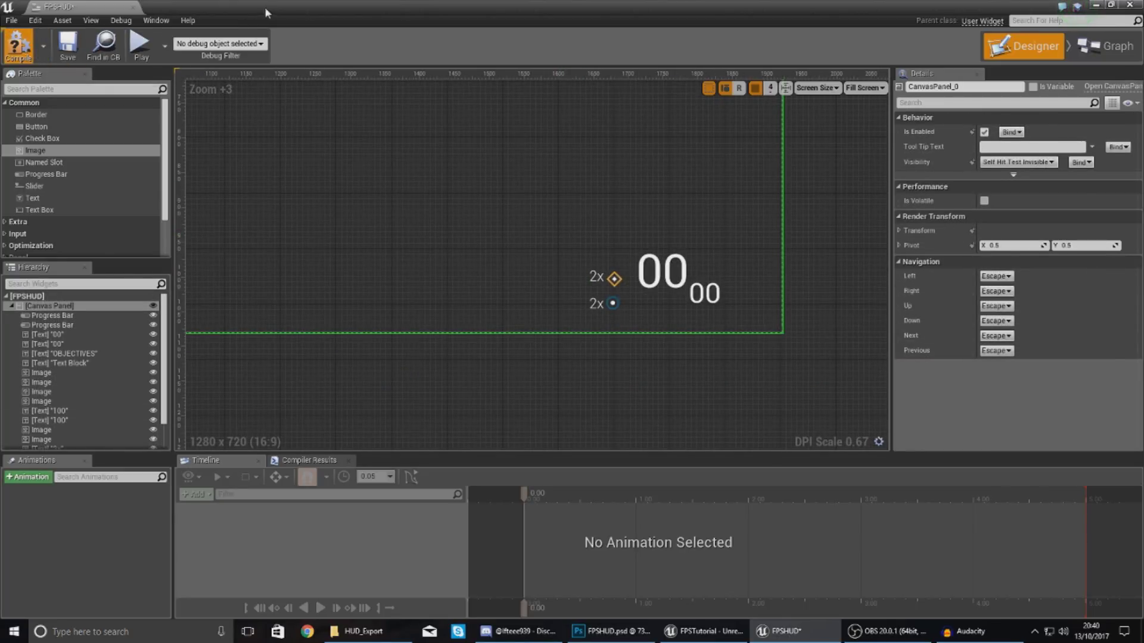
{"action": "left_click", "coordinate": [1138, 4]}
Play-test the level, walking around to check the grenade counters, then stop and reopen FPSHUD.
{"action": "left_click", "coordinate": [594, 50]}
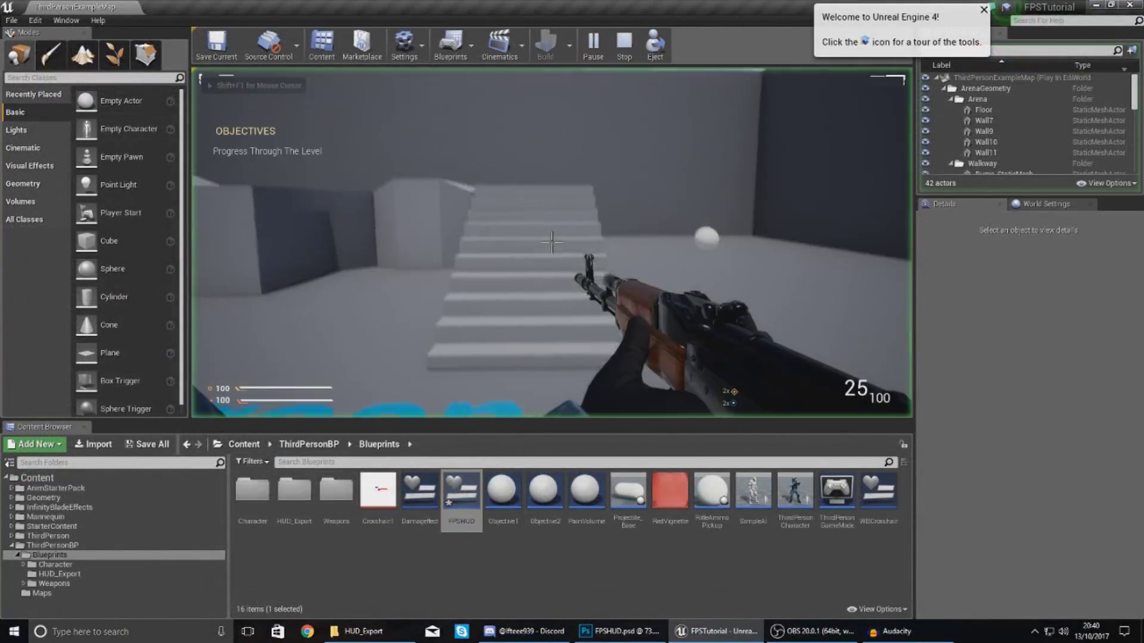
{"action": "key", "text": "w"}
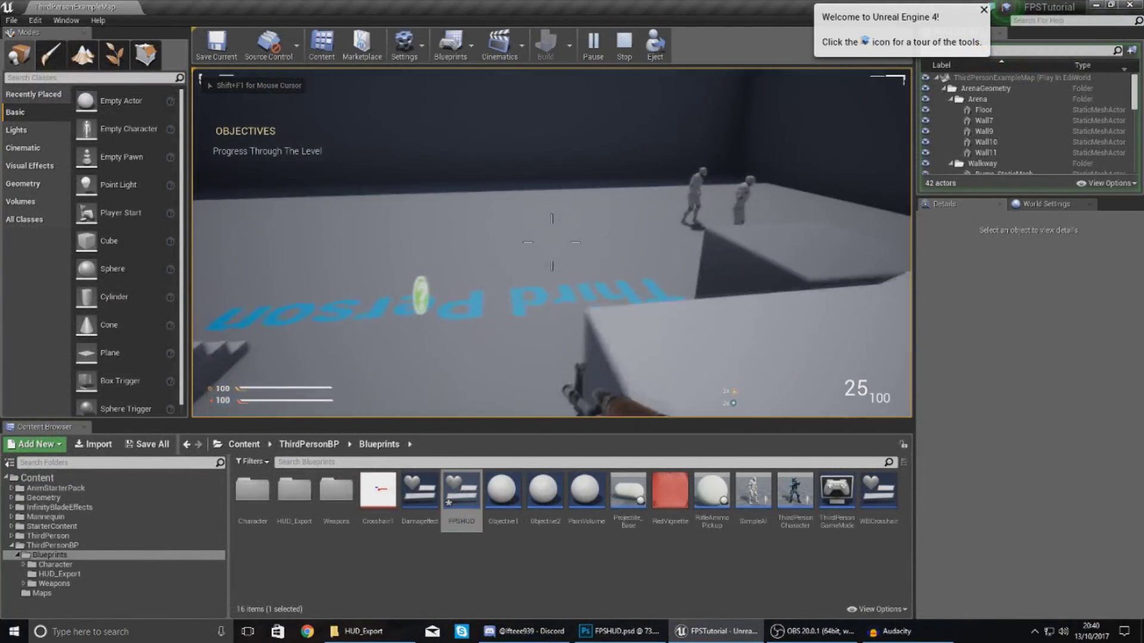
{"action": "key", "text": "w"}
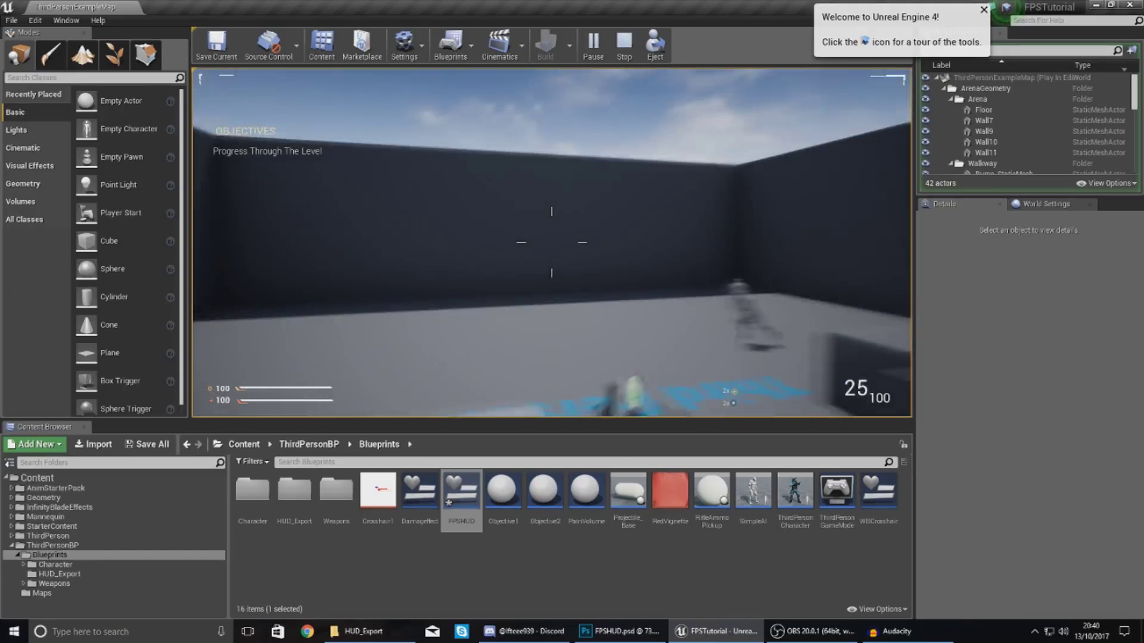
{"action": "key", "text": "w"}
{"action": "key", "text": "w"}
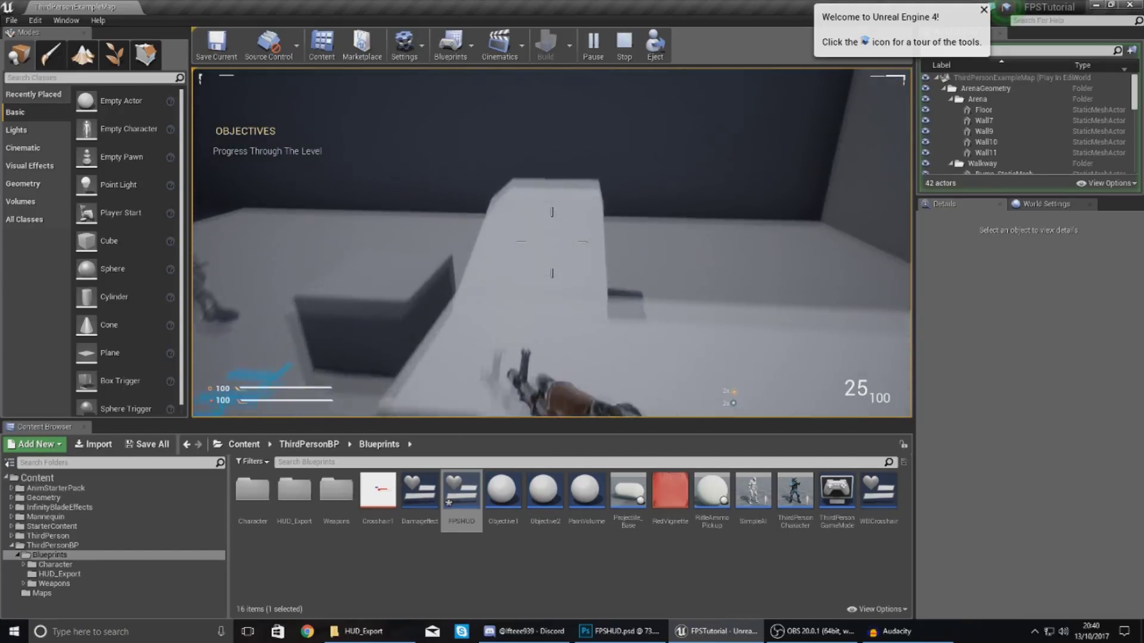
{"action": "key", "text": "Escape"}
{"action": "double_click", "coordinate": [461, 492]}
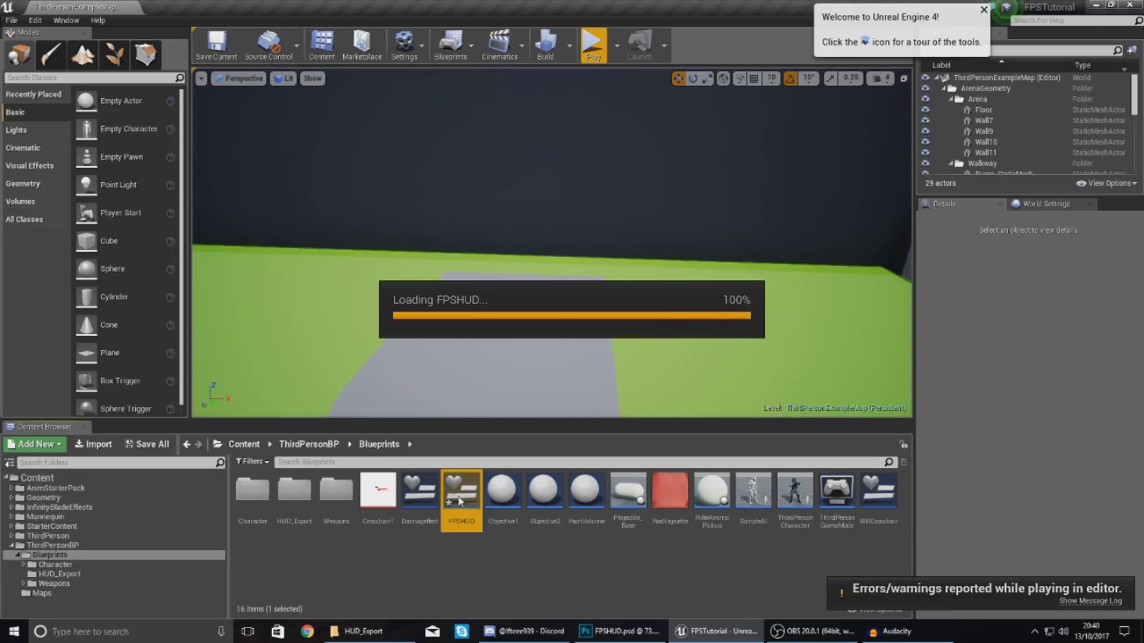
Anchor both 2x labels to the bottom-right corner.
{"action": "scroll", "coordinate": [492, 315], "scroll_direction": "up", "scroll_amount": 11}
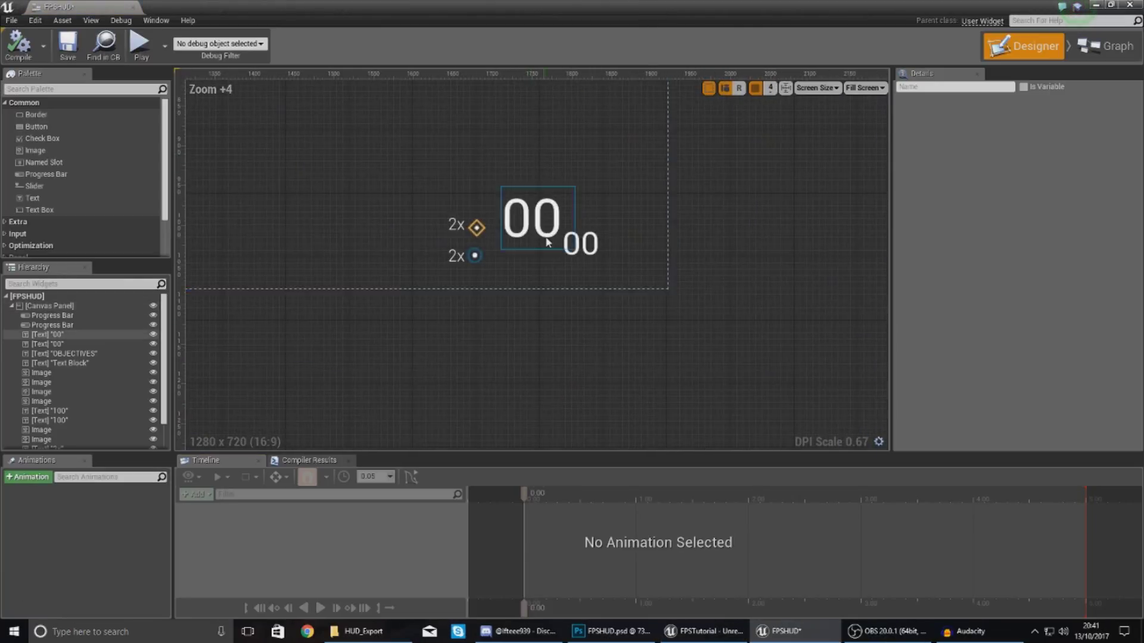
{"action": "left_click", "coordinate": [408, 335]}
{"action": "left_click", "coordinate": [1012, 134]}
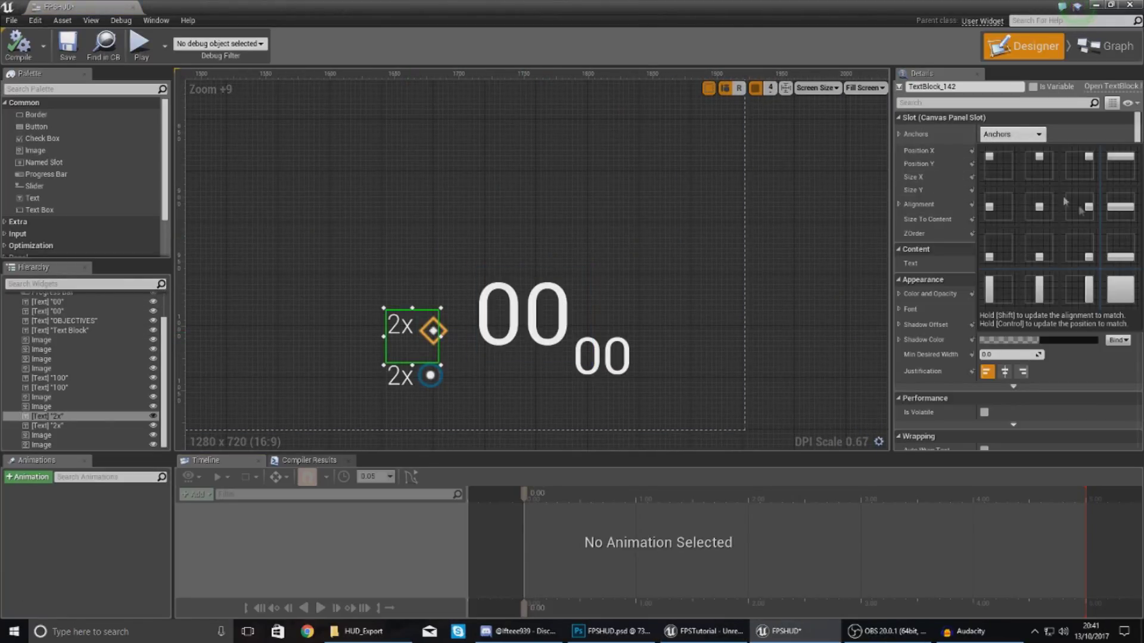
{"action": "left_click", "coordinate": [1083, 259]}
{"action": "left_click", "coordinate": [48, 425]}
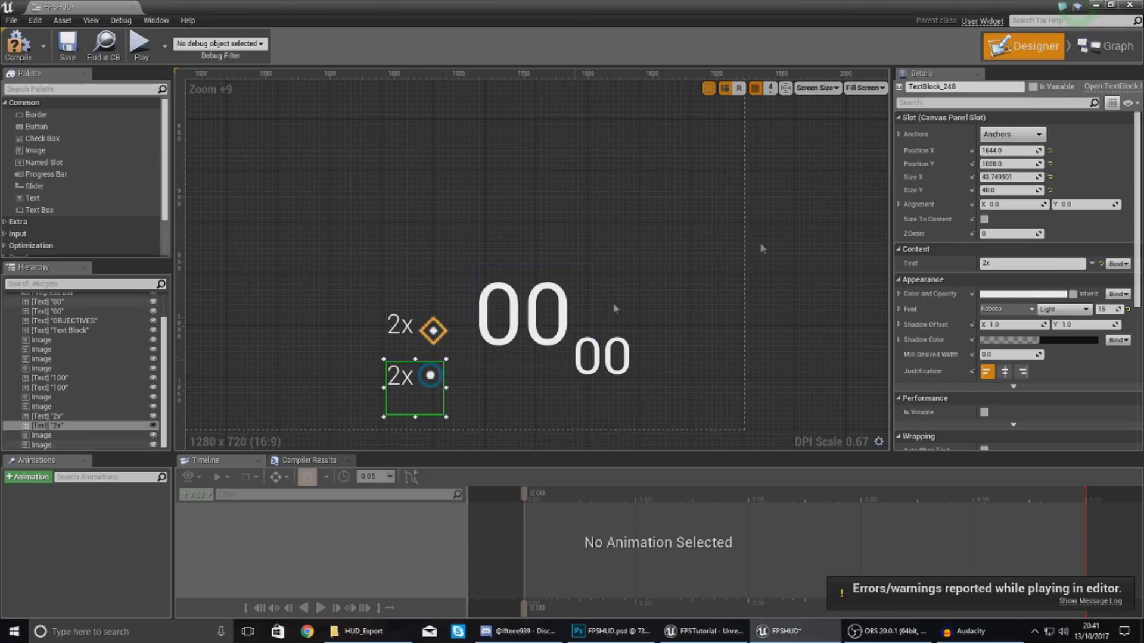
{"action": "left_click", "coordinate": [989, 139]}
{"action": "left_click", "coordinate": [1083, 259]}
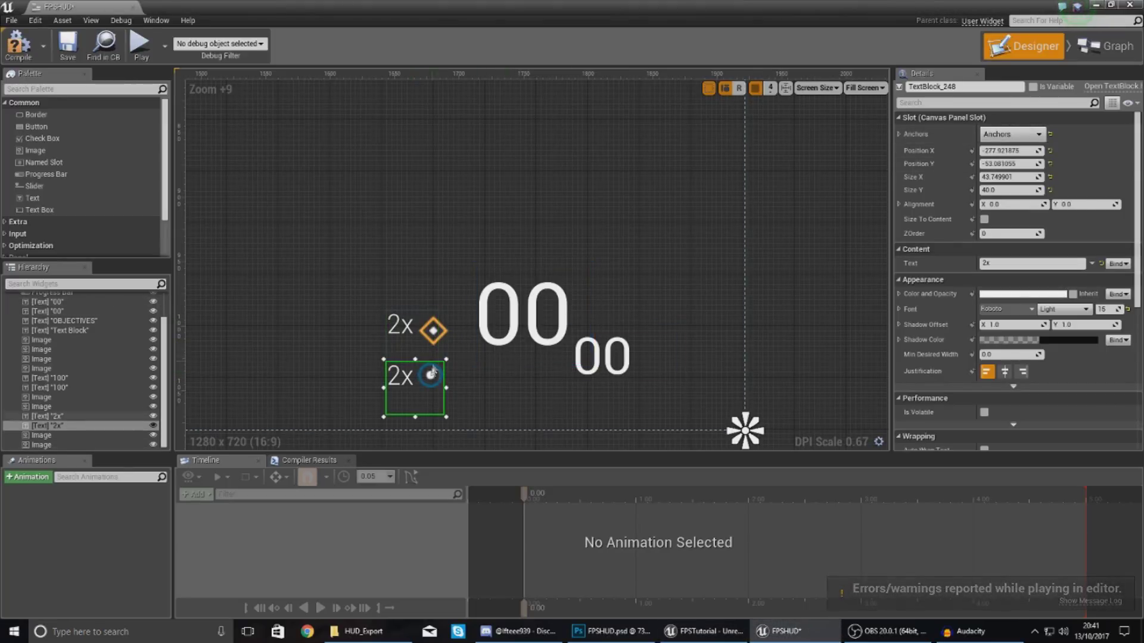
Anchor the diamond and circle grenade icons to the bottom-right corner.
{"action": "left_click", "coordinate": [429, 339]}
{"action": "left_click", "coordinate": [1030, 132]}
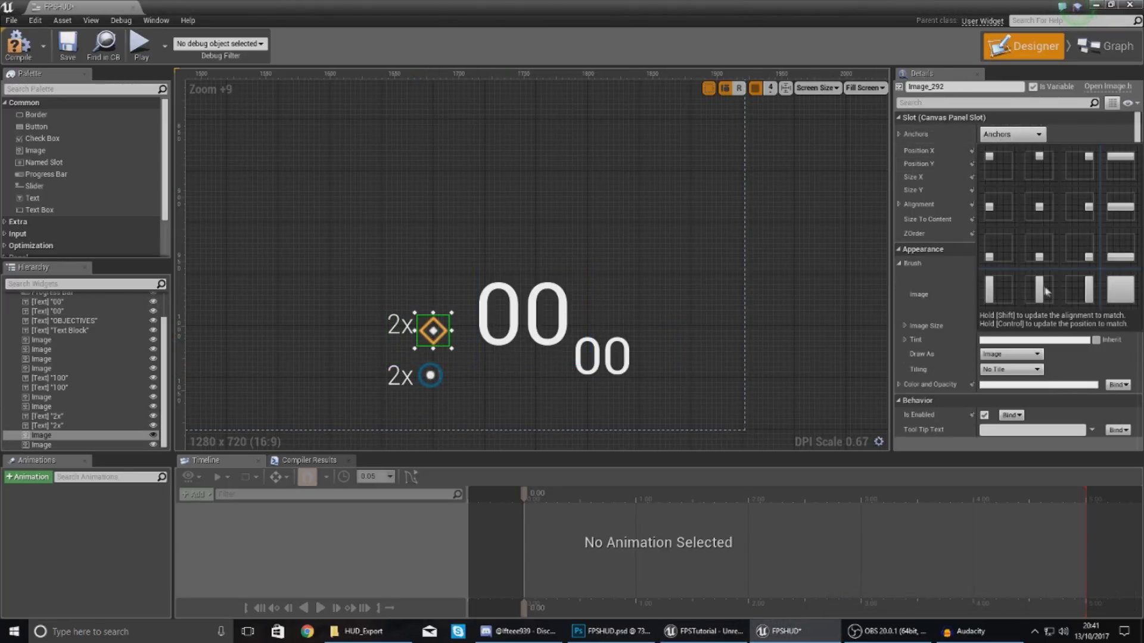
{"action": "left_click", "coordinate": [1076, 260]}
{"action": "left_click", "coordinate": [437, 375]}
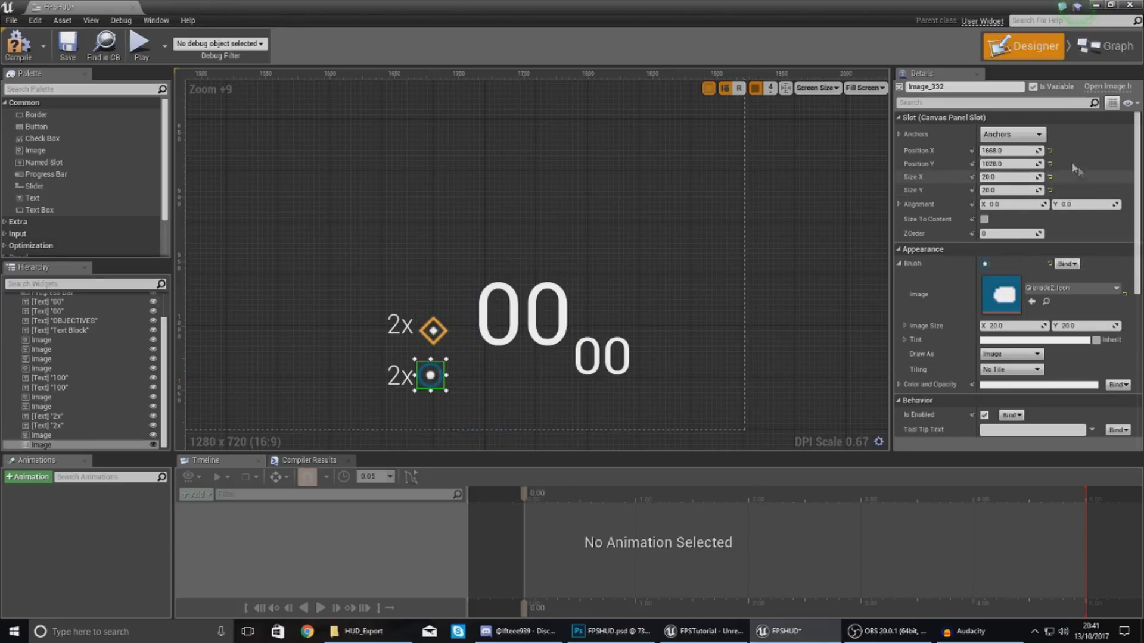
{"action": "left_click", "coordinate": [1011, 134]}
{"action": "left_click", "coordinate": [1084, 251]}
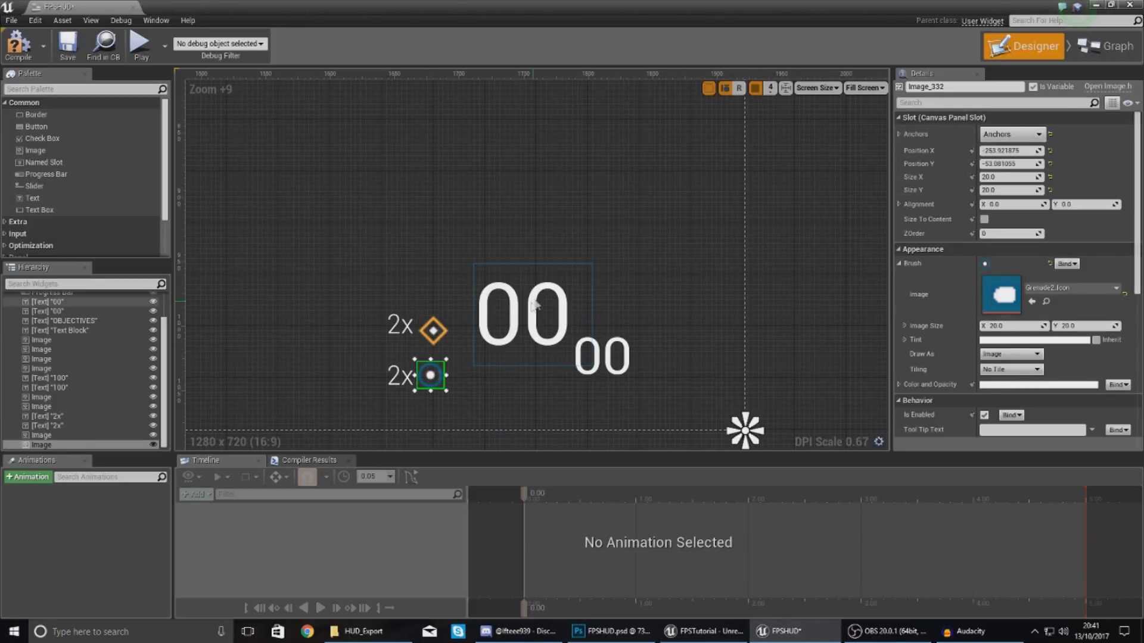
Nudge the grenade circle icon and the lower 2x label slightly to the right.
{"action": "left_click", "coordinate": [524, 316]}
{"action": "left_click", "coordinate": [613, 383]}
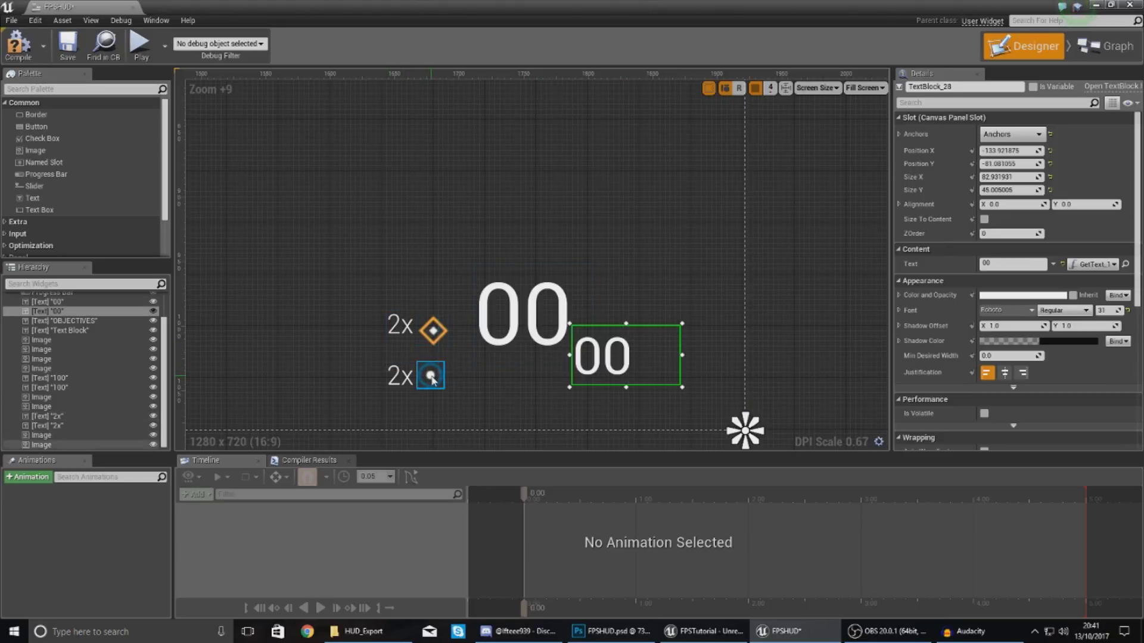
{"action": "left_click_drag", "start_coordinate": [433, 381], "coordinate": [437, 380]}
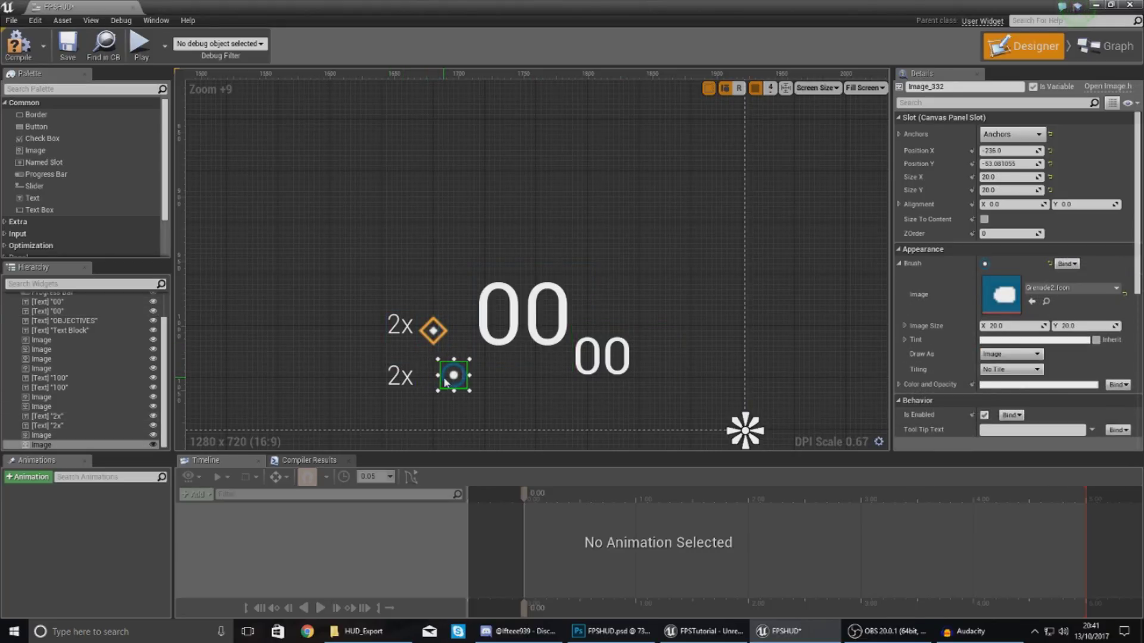
{"action": "left_click_drag", "start_coordinate": [417, 380], "coordinate": [432, 386]}
{"action": "left_click", "coordinate": [510, 398]}
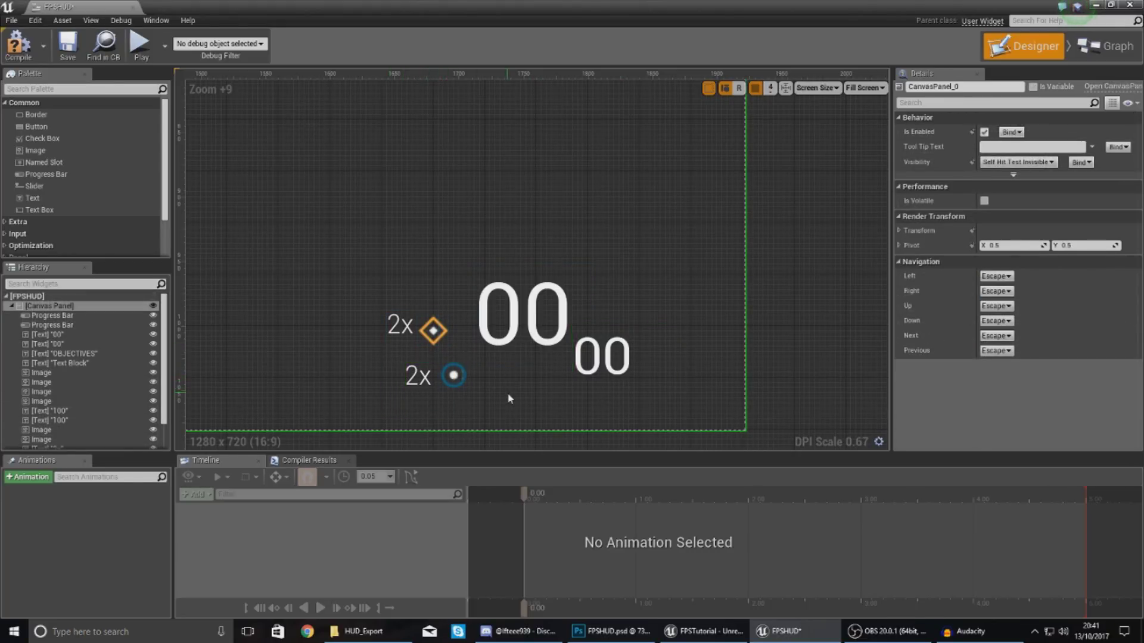
{"action": "left_click", "coordinate": [604, 374]}
{"action": "left_click", "coordinate": [534, 392]}
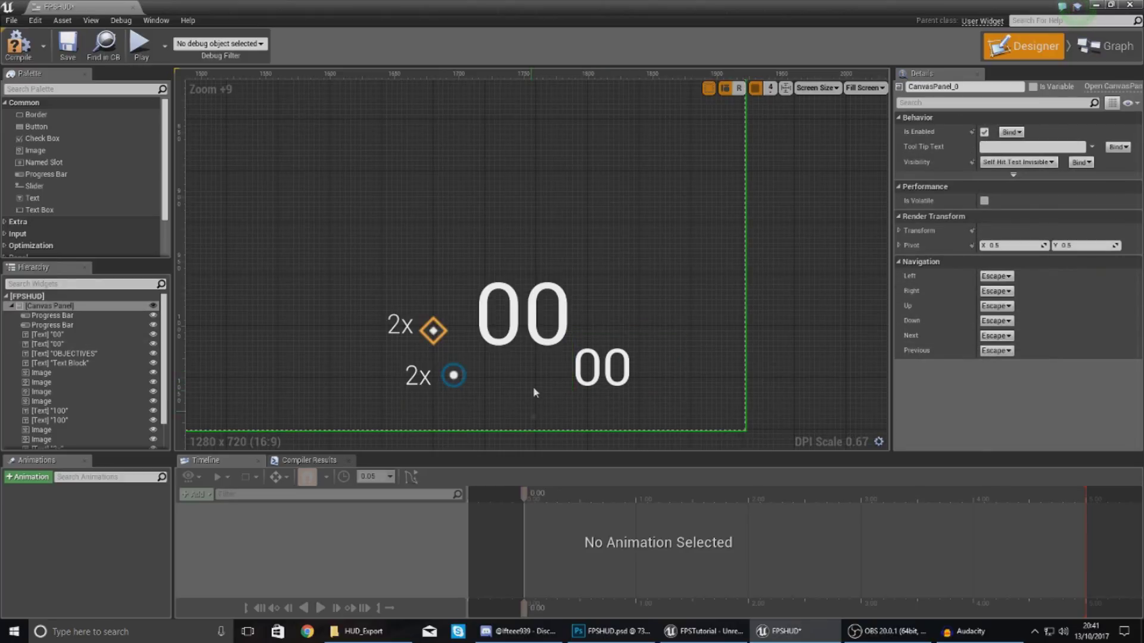
Set both the small and large 00 ammo texts to Light font weight.
{"action": "left_click", "coordinate": [626, 371]}
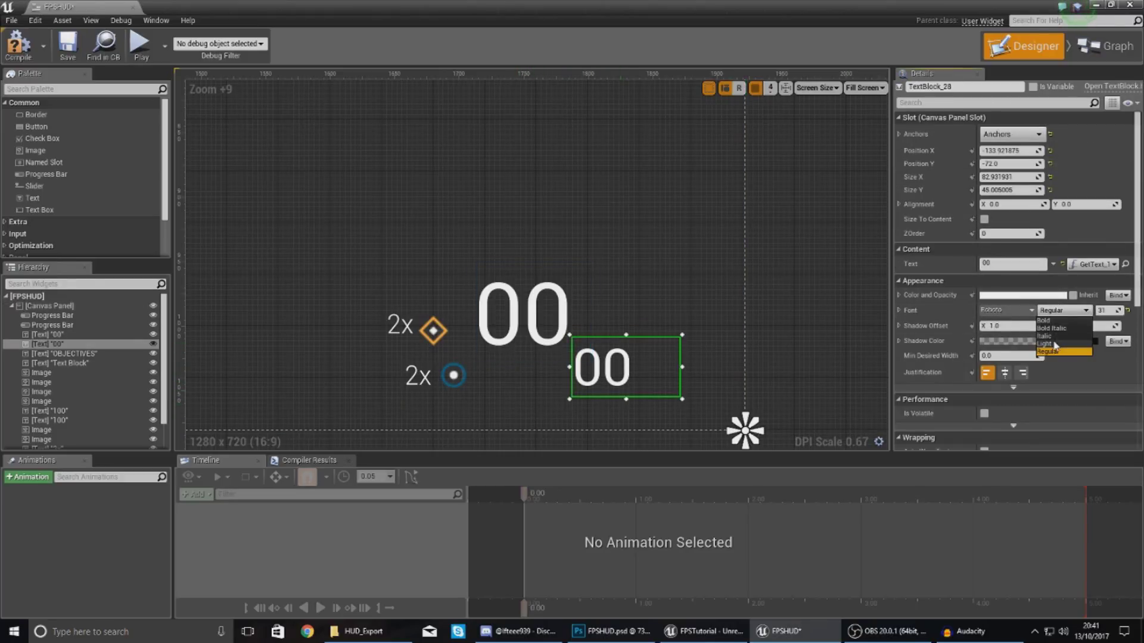
{"action": "left_click", "coordinate": [1054, 344]}
{"action": "left_click", "coordinate": [555, 326]}
{"action": "left_click", "coordinate": [1057, 311]}
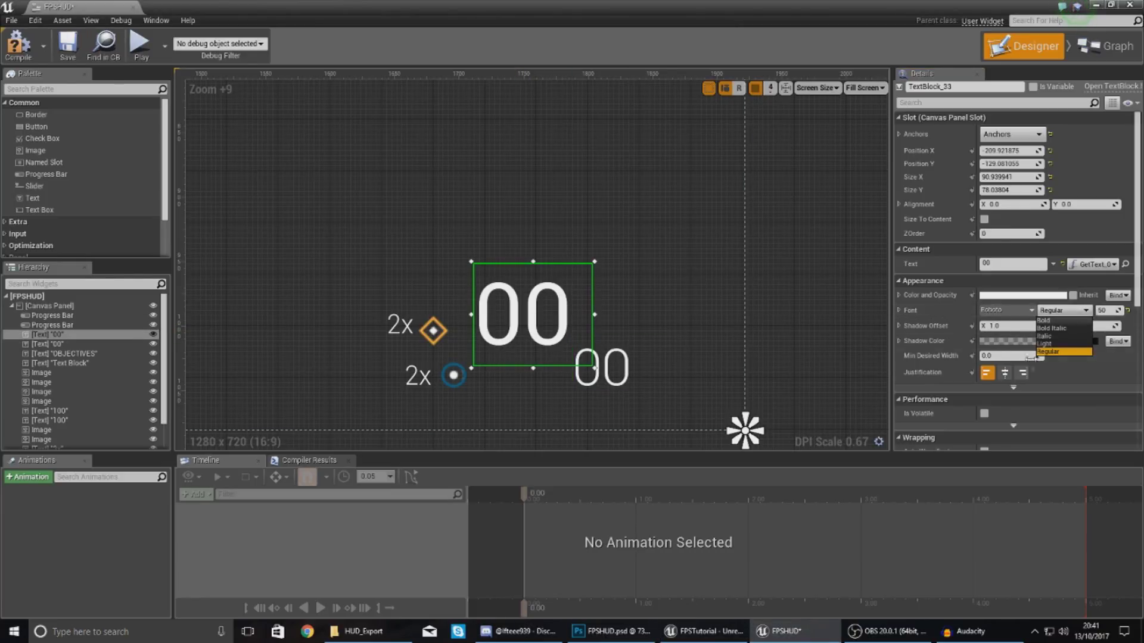
{"action": "left_click", "coordinate": [1057, 349]}
Dim the small 00 text to grey (Value about 0.285), compile, and start a play test.
{"action": "left_click", "coordinate": [605, 366]}
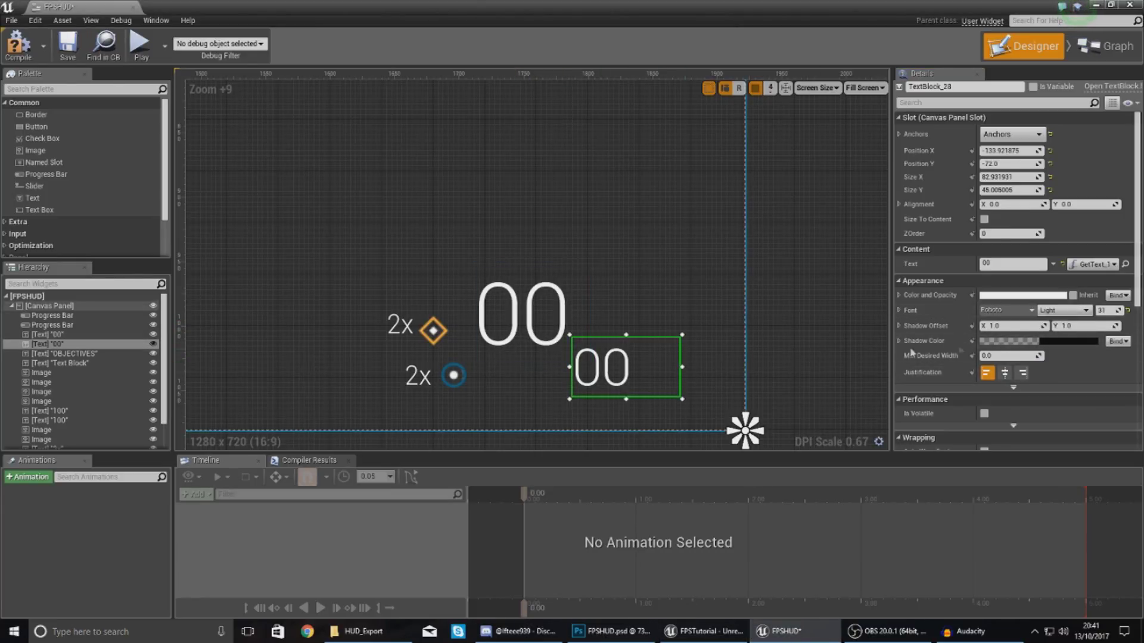
{"action": "left_click", "coordinate": [1001, 302]}
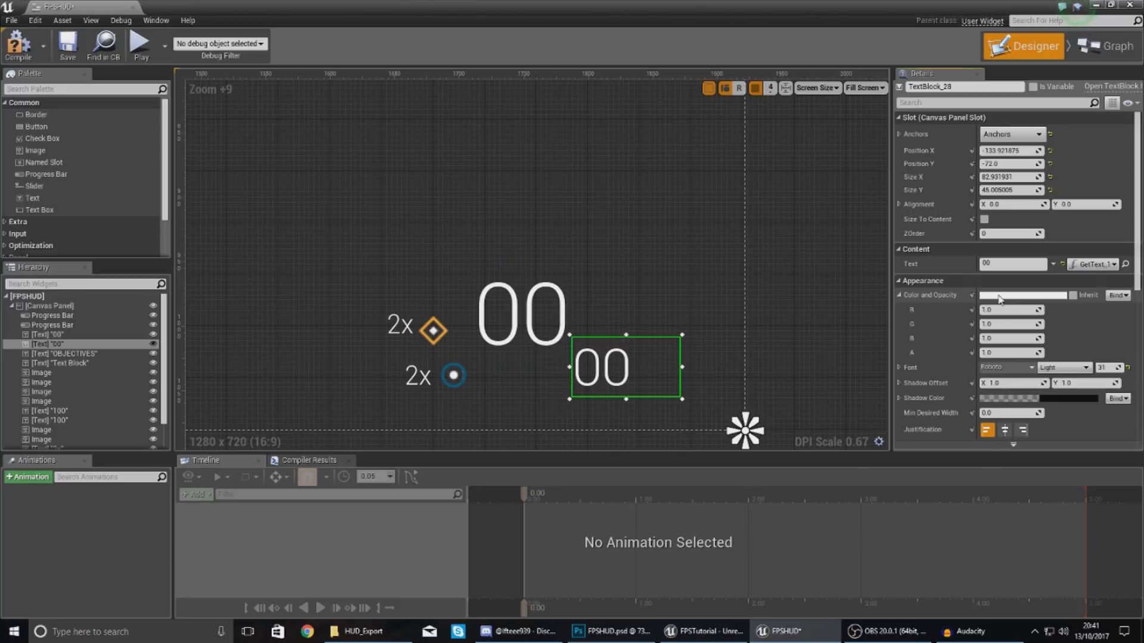
{"action": "left_click", "coordinate": [1000, 296]}
{"action": "left_click_drag", "start_coordinate": [915, 381], "coordinate": [914, 420]}
{"action": "left_click", "coordinate": [921, 587]}
{"action": "left_click", "coordinate": [683, 331]}
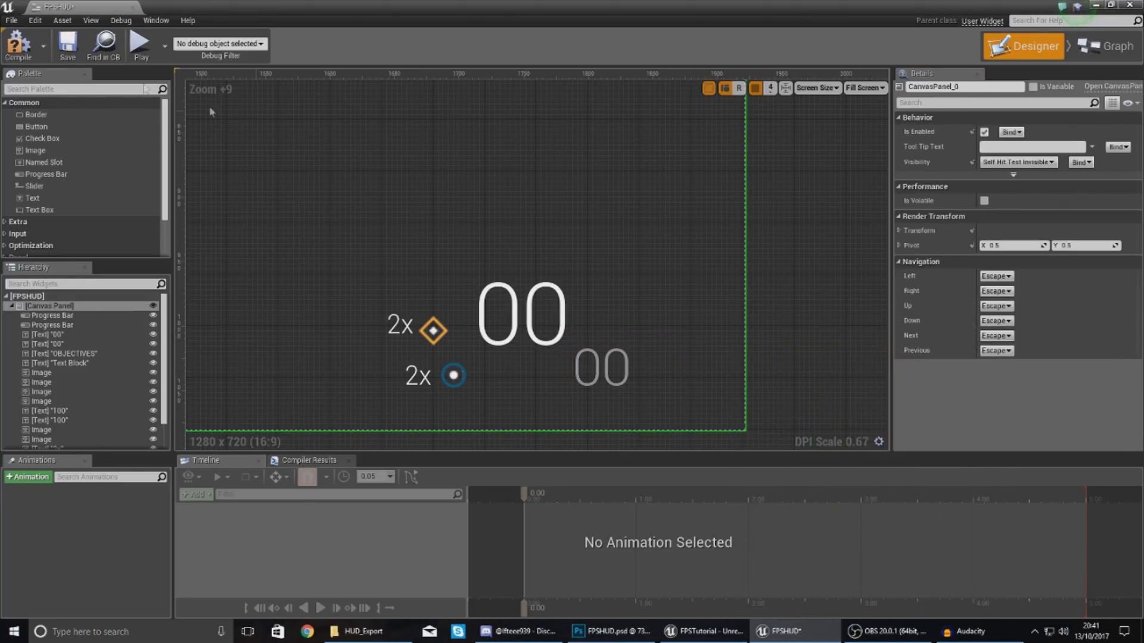
{"action": "left_click", "coordinate": [22, 51]}
{"action": "left_click", "coordinate": [139, 43]}
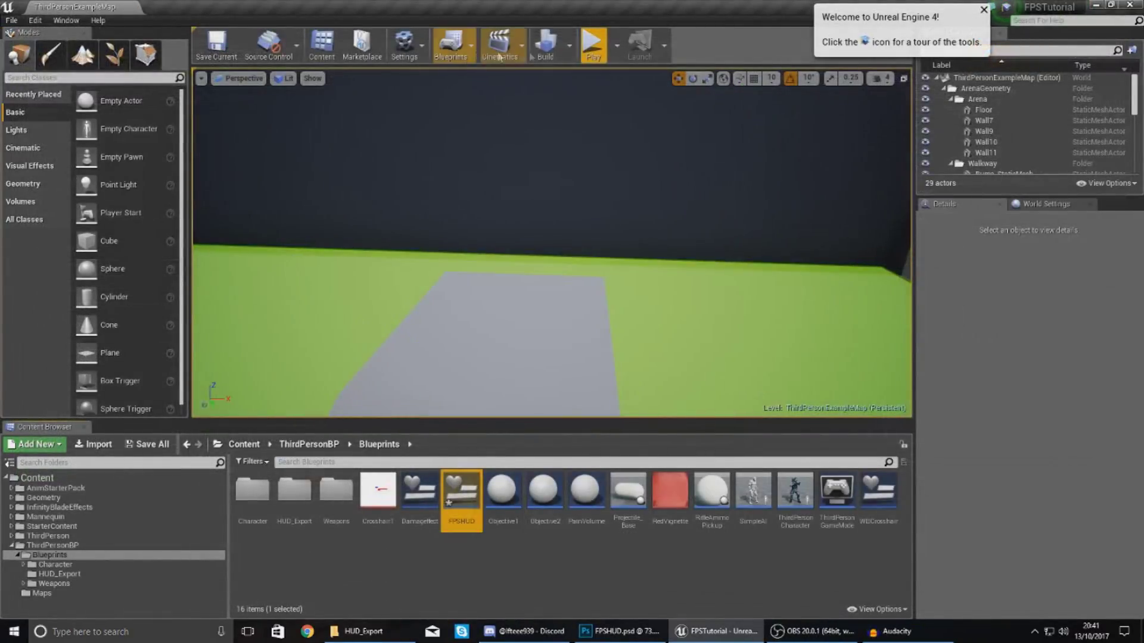
{"action": "key", "text": "w"}
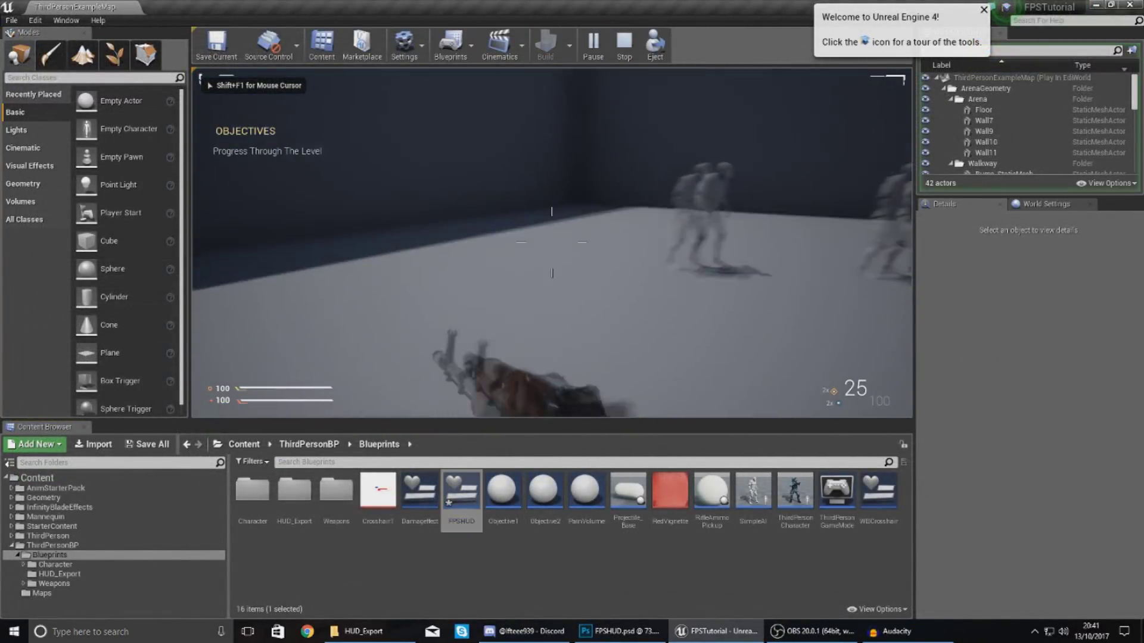
{"action": "key", "text": "w"}
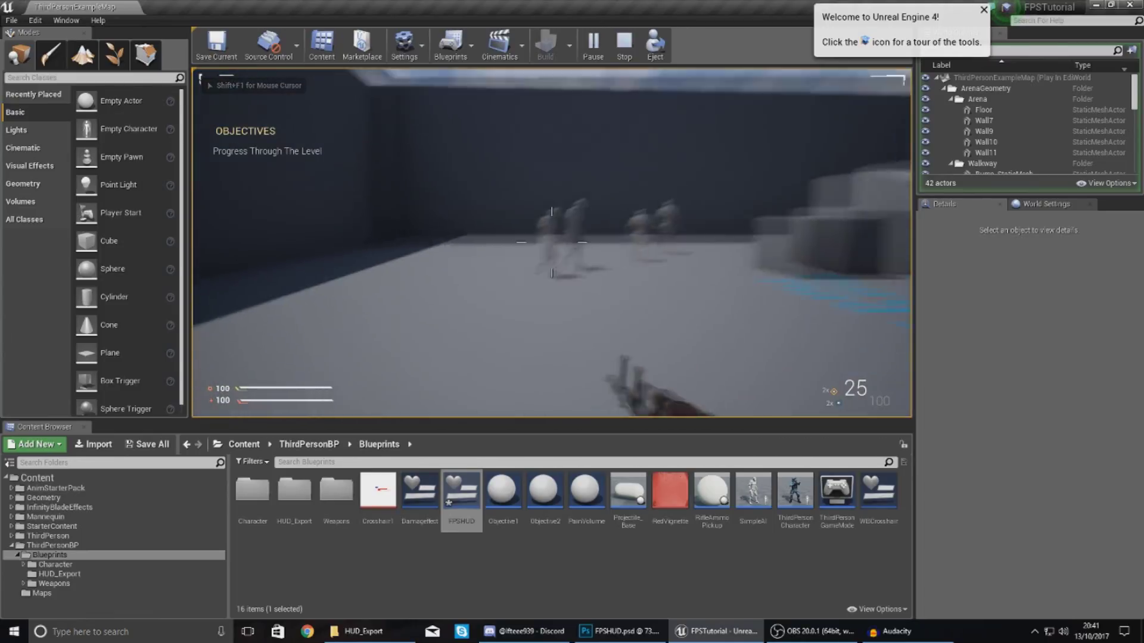
{"action": "right_click", "coordinate": [552, 242]}
{"action": "left_click", "coordinate": [552, 242]}
{"action": "key", "text": "r"}
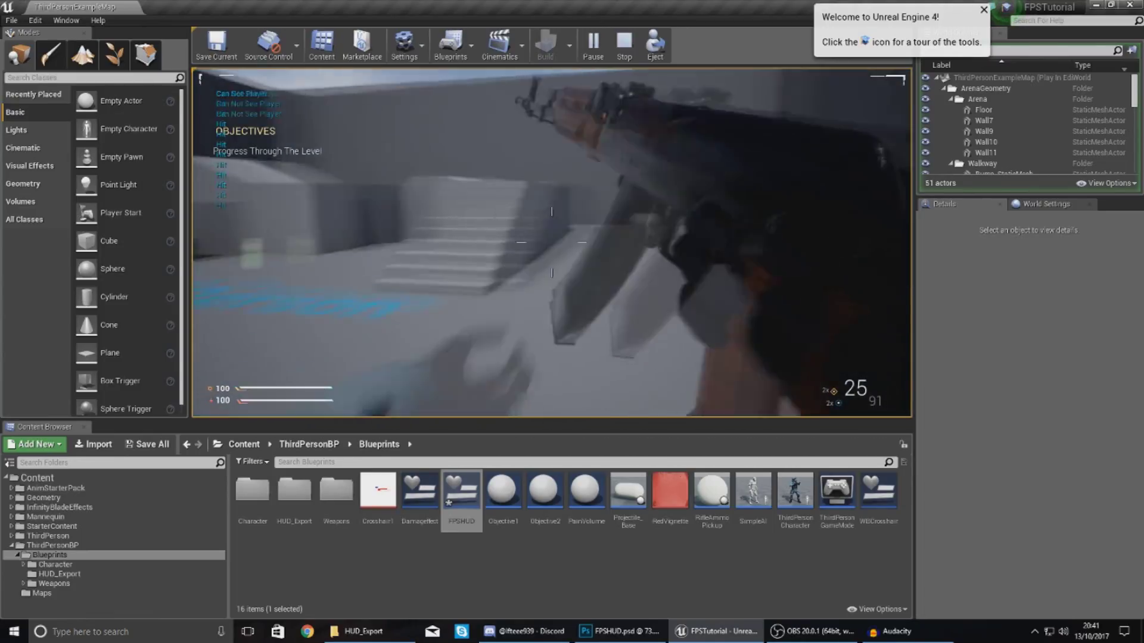
{"action": "key", "text": "w"}
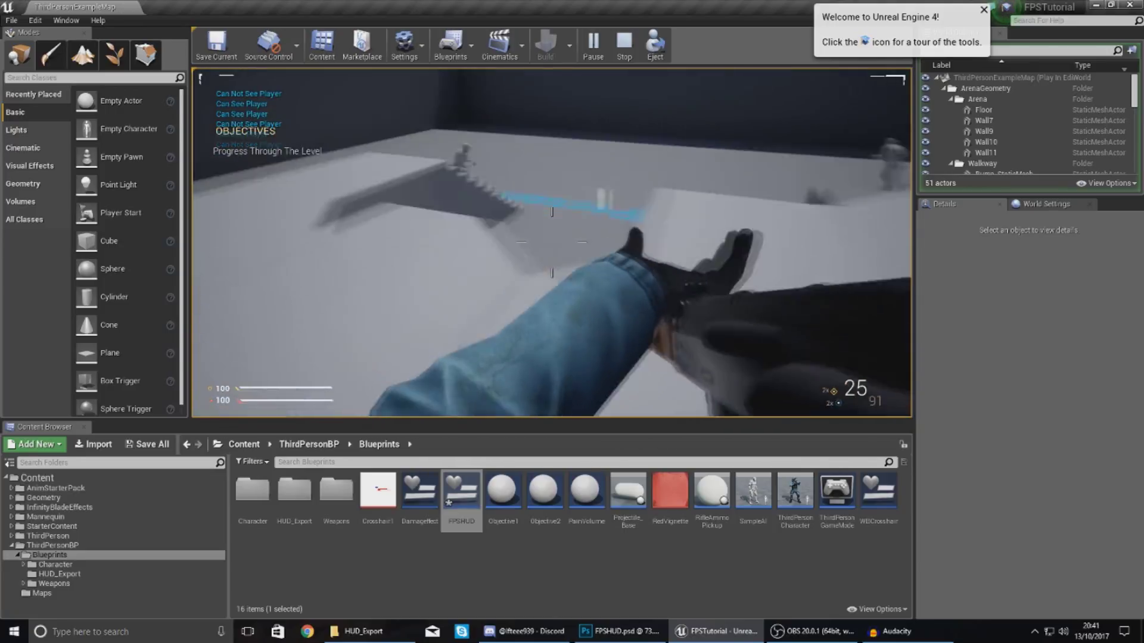
{"action": "key", "text": "w"}
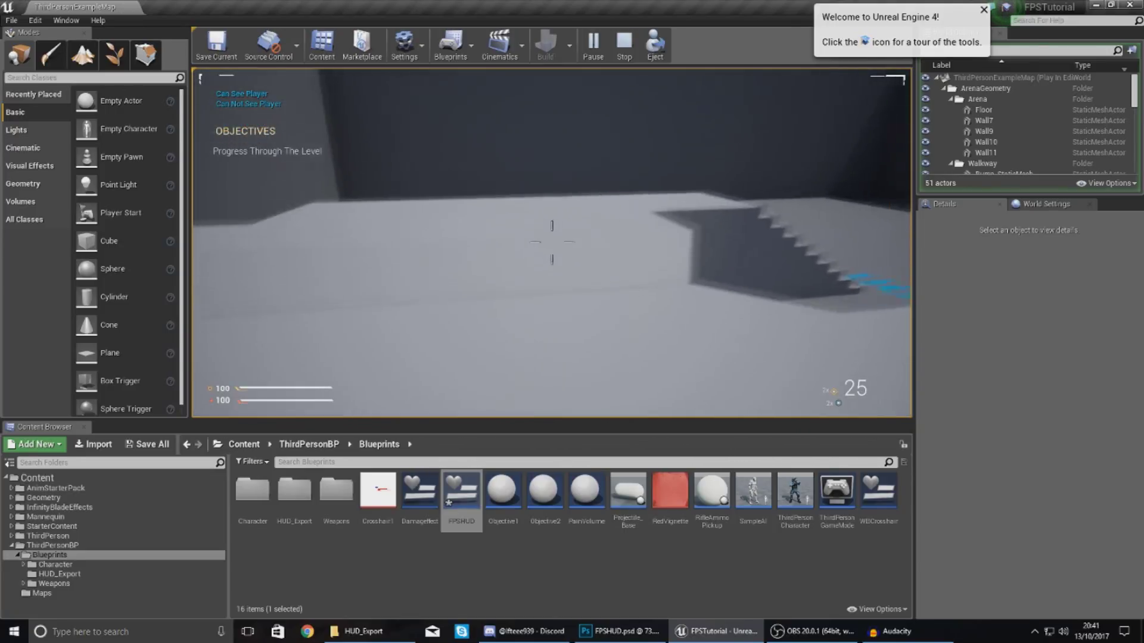
{"action": "key", "text": "w"}
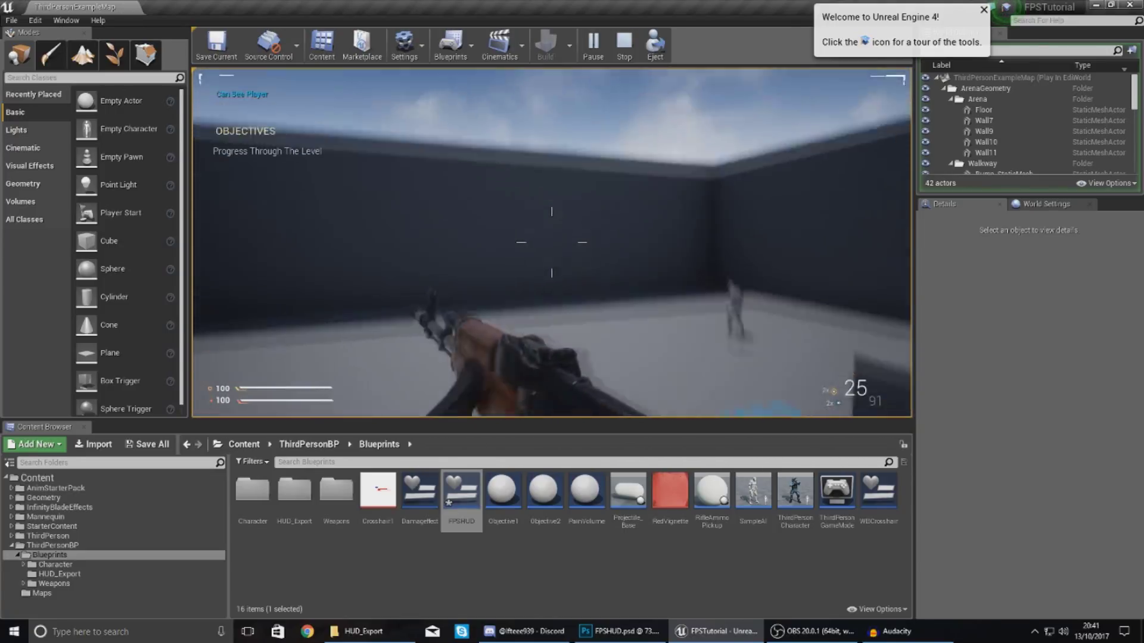
{"action": "right_click", "coordinate": [551, 243]}
{"action": "key", "text": "w"}
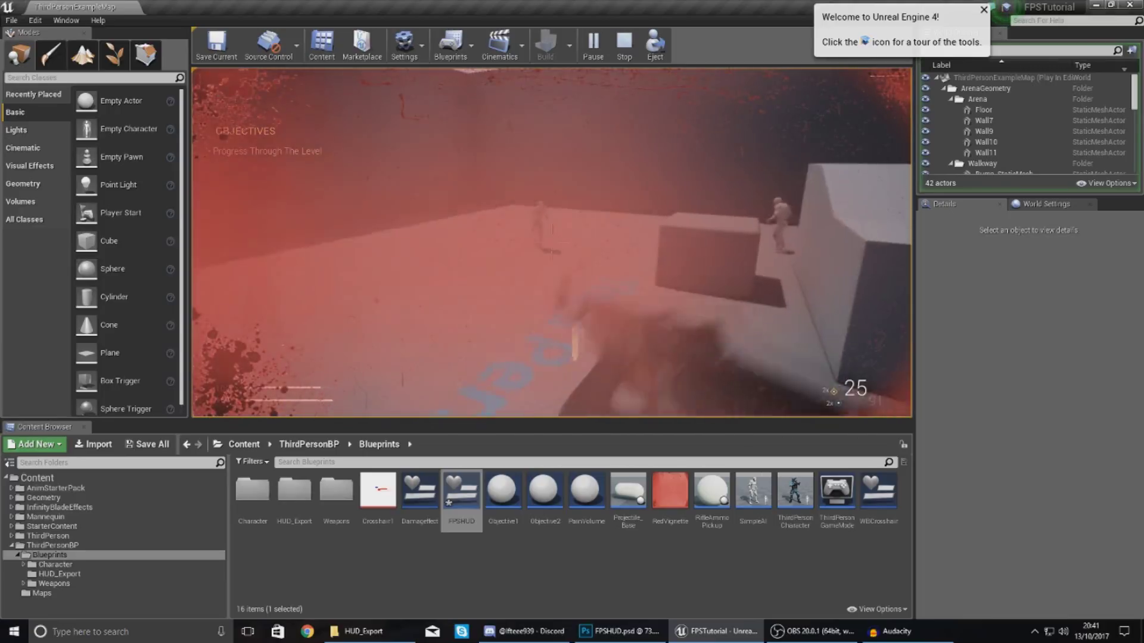
{"action": "key", "text": "w"}
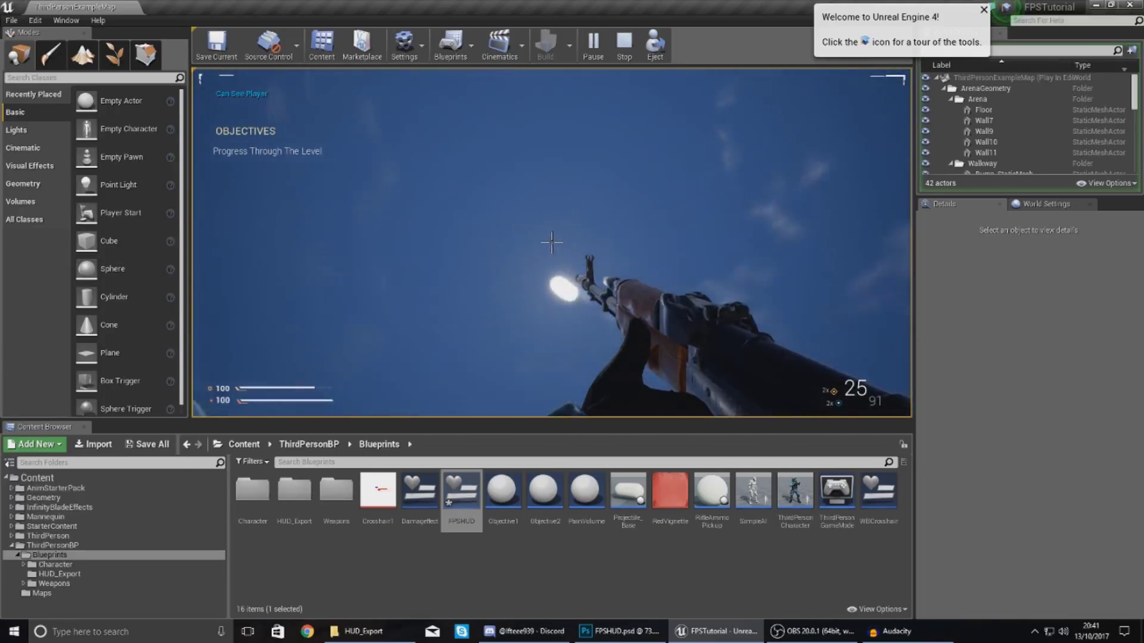
{"action": "key", "text": "Escape"}
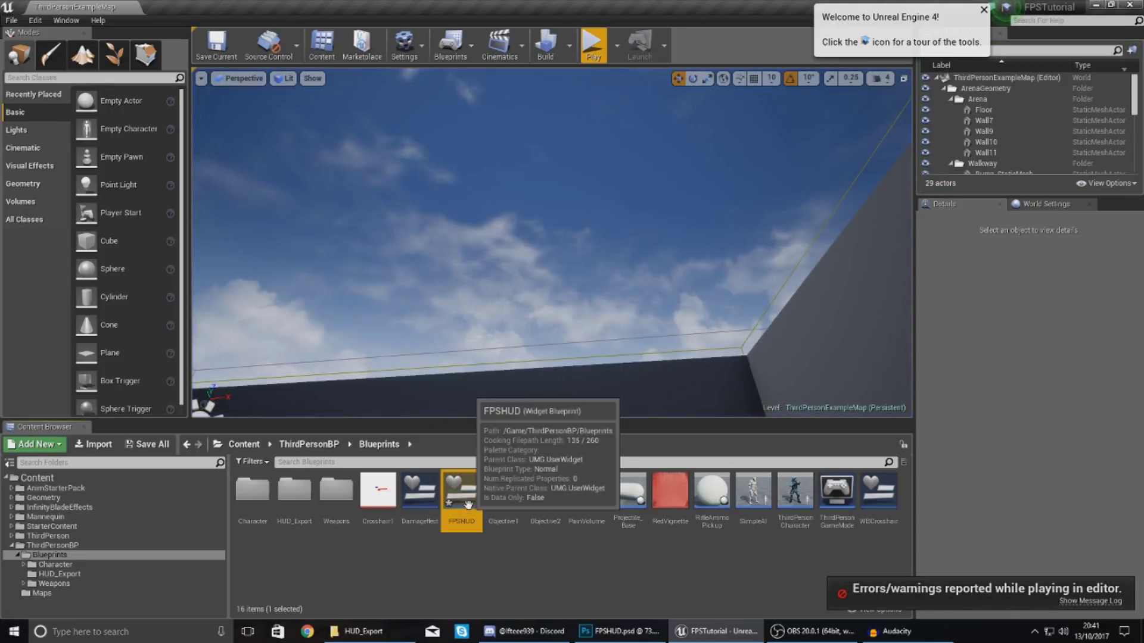
{"action": "double_click", "coordinate": [462, 489]}
Inspect the armor progress bar's Get Percent 0 binding graph for reference.
{"action": "left_click", "coordinate": [343, 396]}
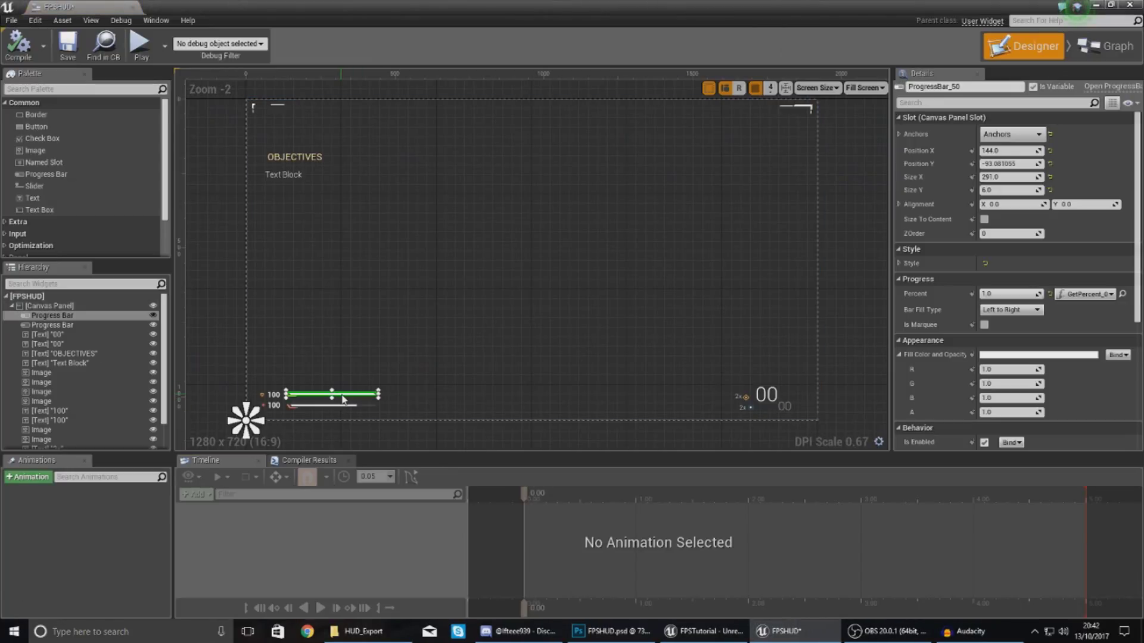
{"action": "left_click", "coordinate": [1098, 297]}
{"action": "left_click", "coordinate": [1122, 294]}
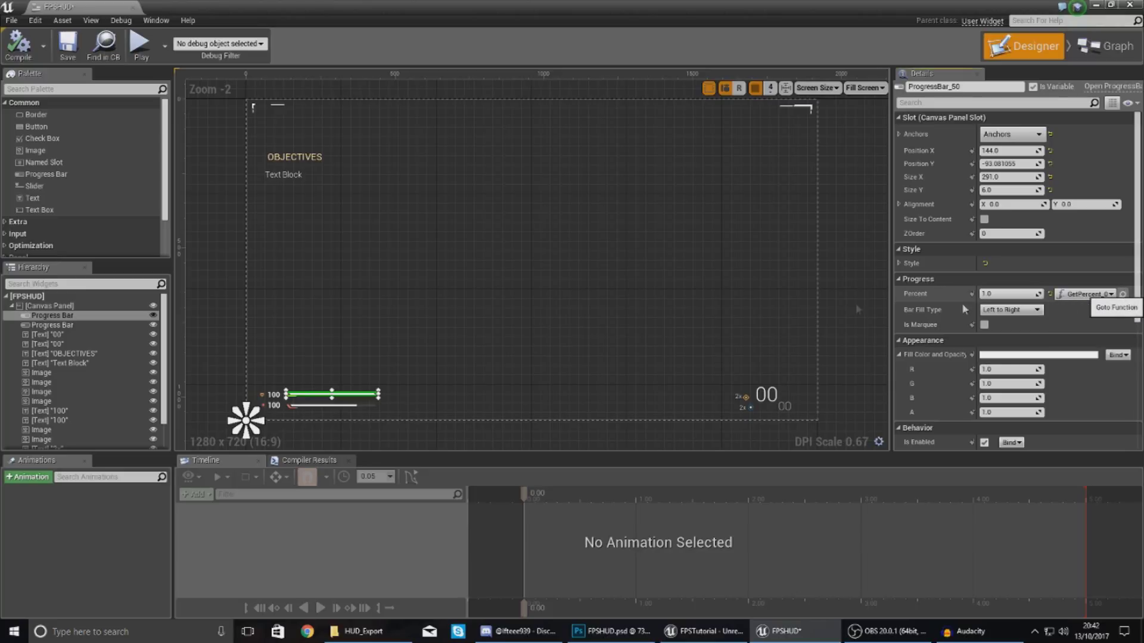
{"action": "left_click", "coordinate": [1122, 294]}
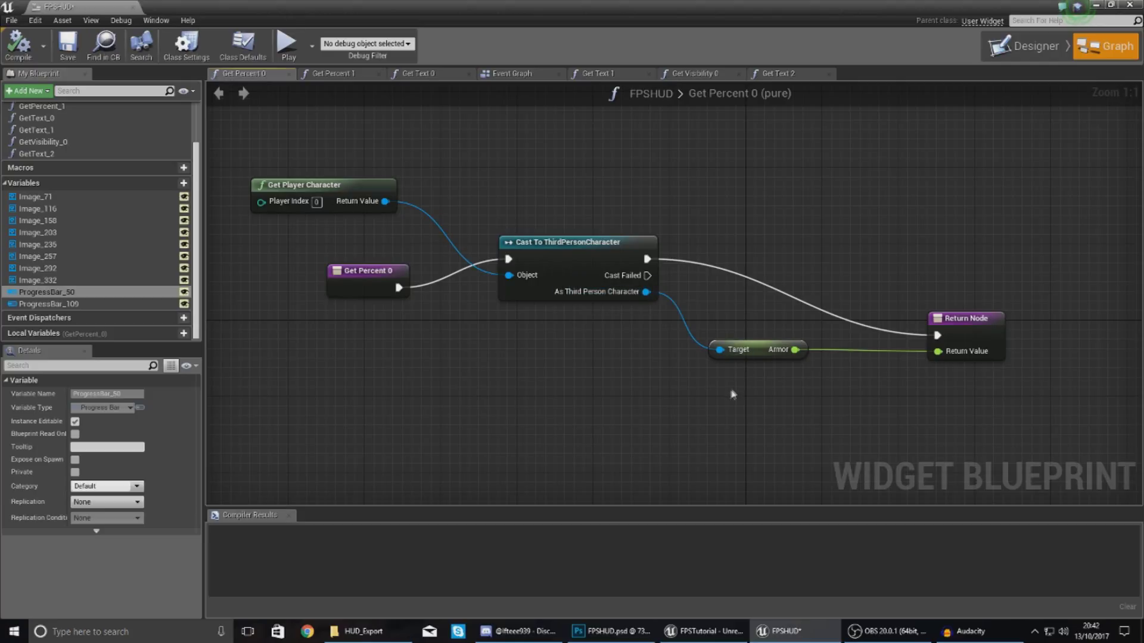
{"action": "left_click_drag", "start_coordinate": [737, 193], "coordinate": [824, 445]}
{"action": "left_click", "coordinate": [645, 418]}
{"action": "left_click_drag", "start_coordinate": [670, 433], "coordinate": [441, 141]}
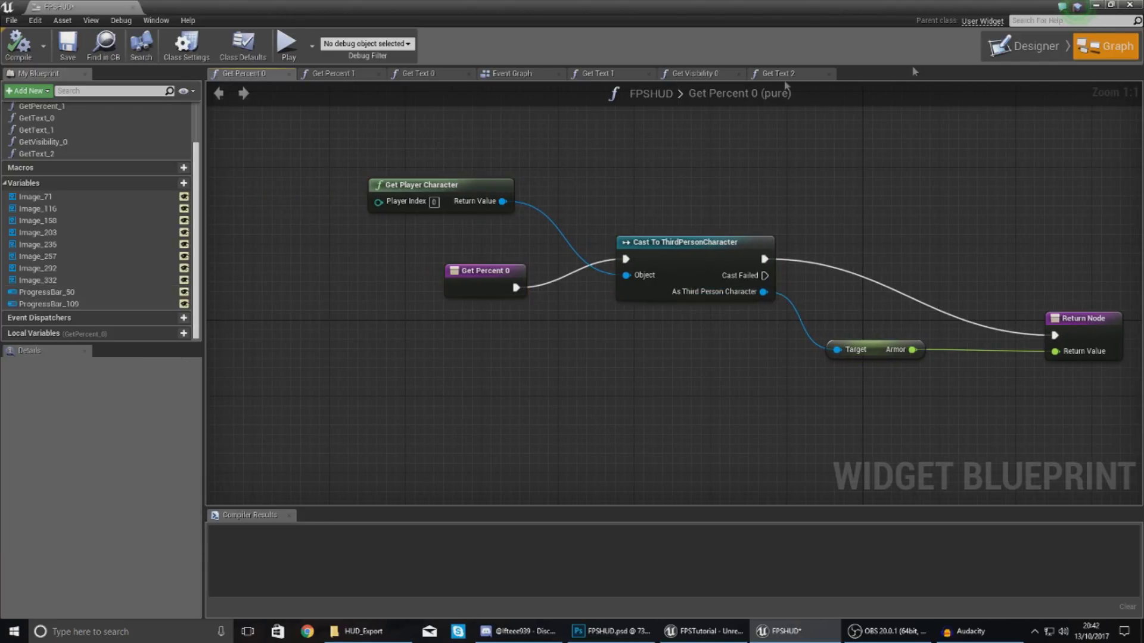
{"action": "left_click", "coordinate": [1023, 46]}
Create a Get Text 3 binding for the armor 100 text and add Cast To ThirdPersonCharacter.
{"action": "scroll", "coordinate": [489, 352], "scroll_direction": "up", "scroll_amount": 10}
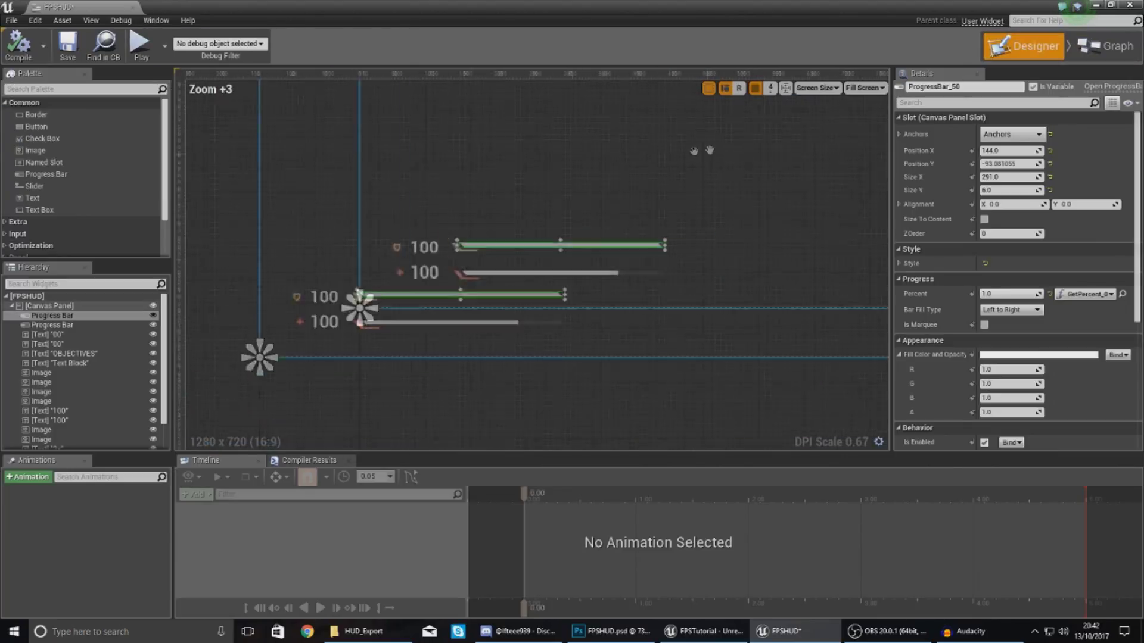
{"action": "left_click", "coordinate": [496, 345]}
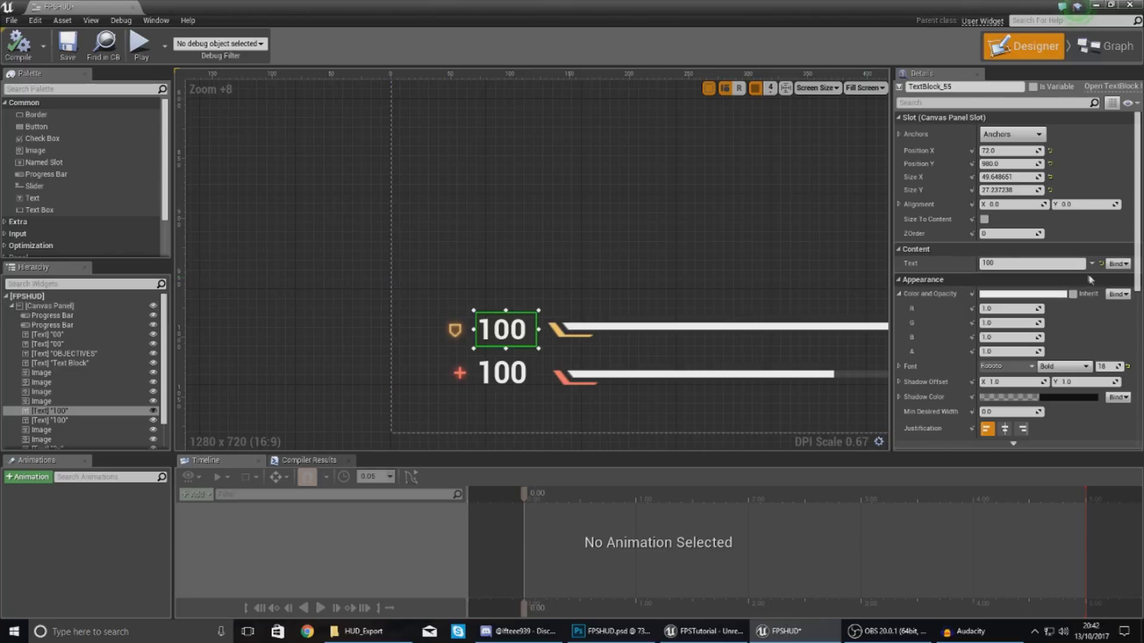
{"action": "left_click", "coordinate": [1117, 264]}
{"action": "left_click", "coordinate": [1106, 285]}
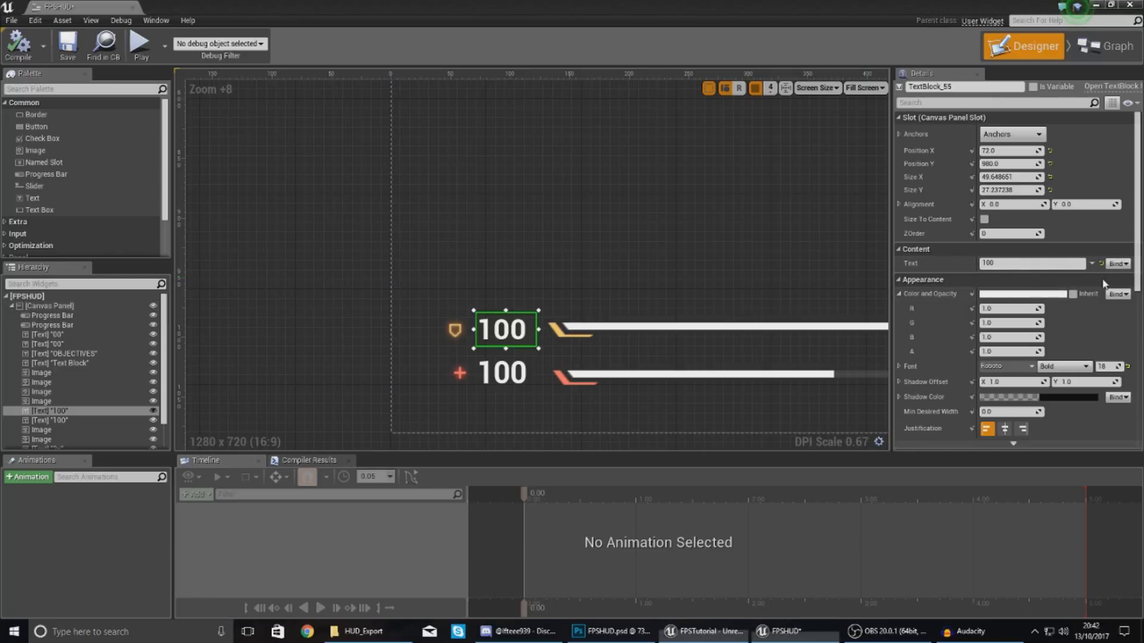
{"action": "left_click_drag", "start_coordinate": [606, 304], "coordinate": [332, 274]}
{"action": "type", "text": "cast to thirdp"}
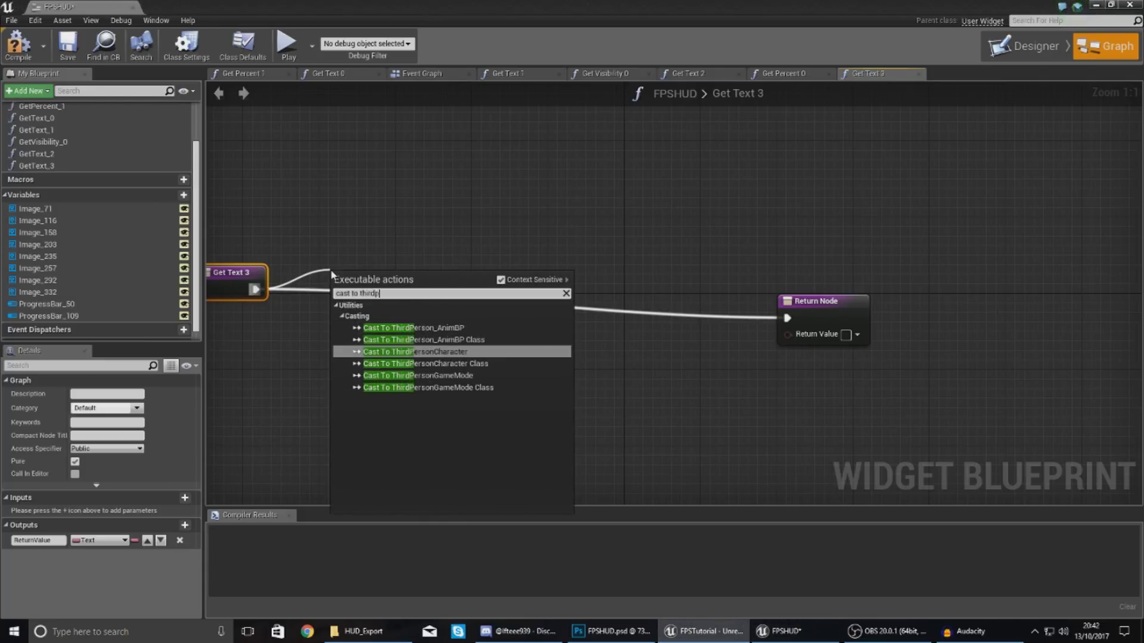
{"action": "key", "text": "Return"}
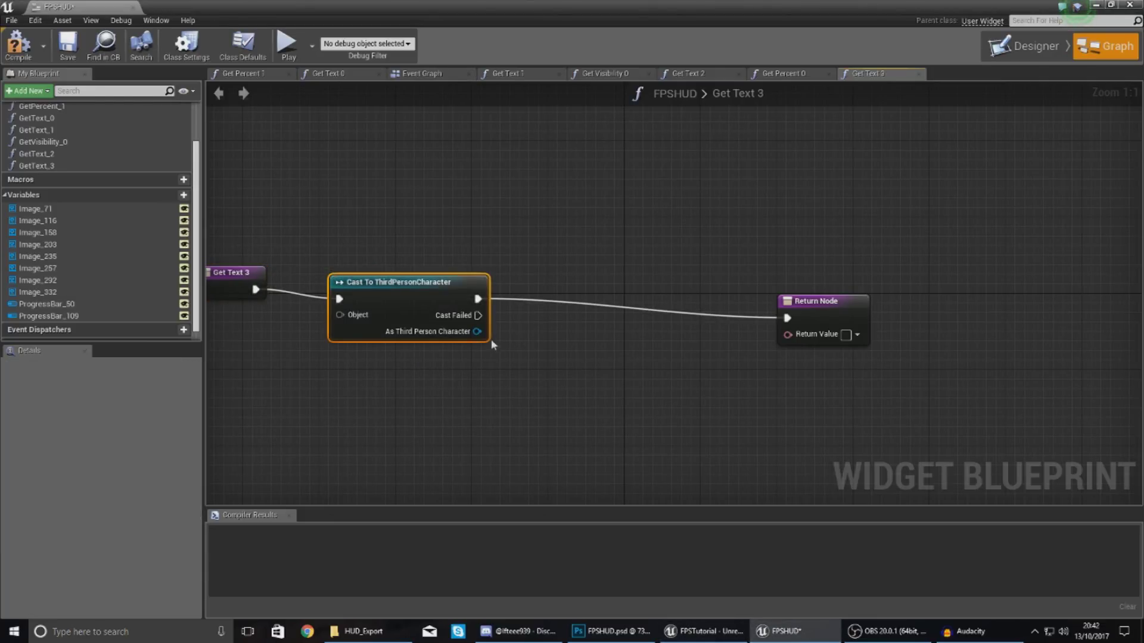
Get the cast character's Armor, multiply it with a float node, and feed the Return Node.
{"action": "left_click_drag", "start_coordinate": [527, 394], "coordinate": [527, 395]}
{"action": "type", "text": "get"}
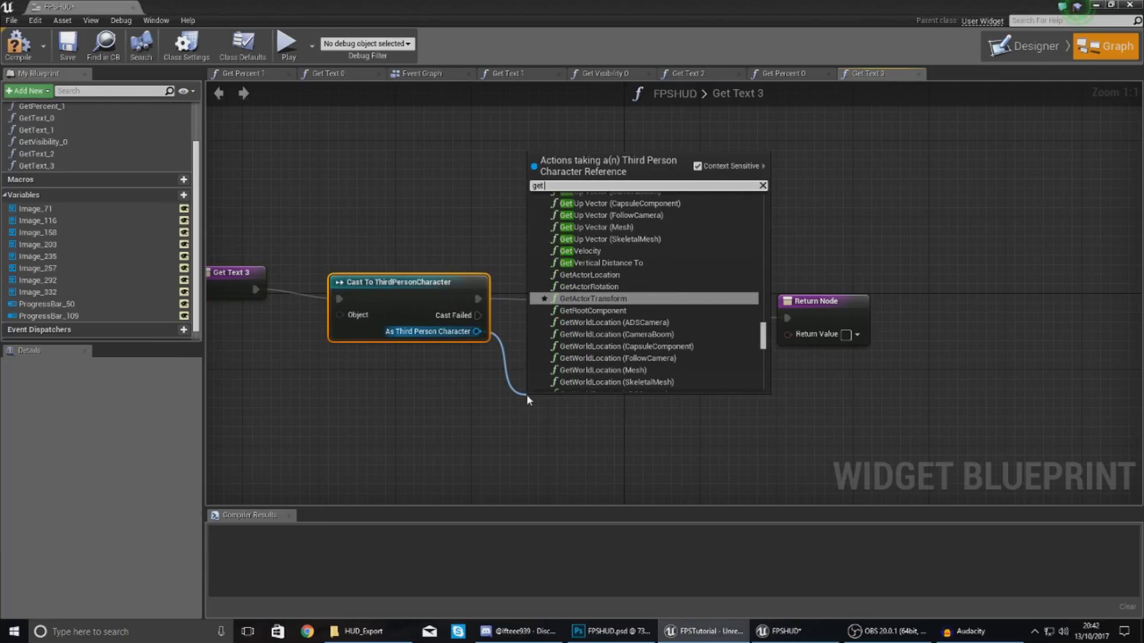
{"action": "type", "text": " armor"}
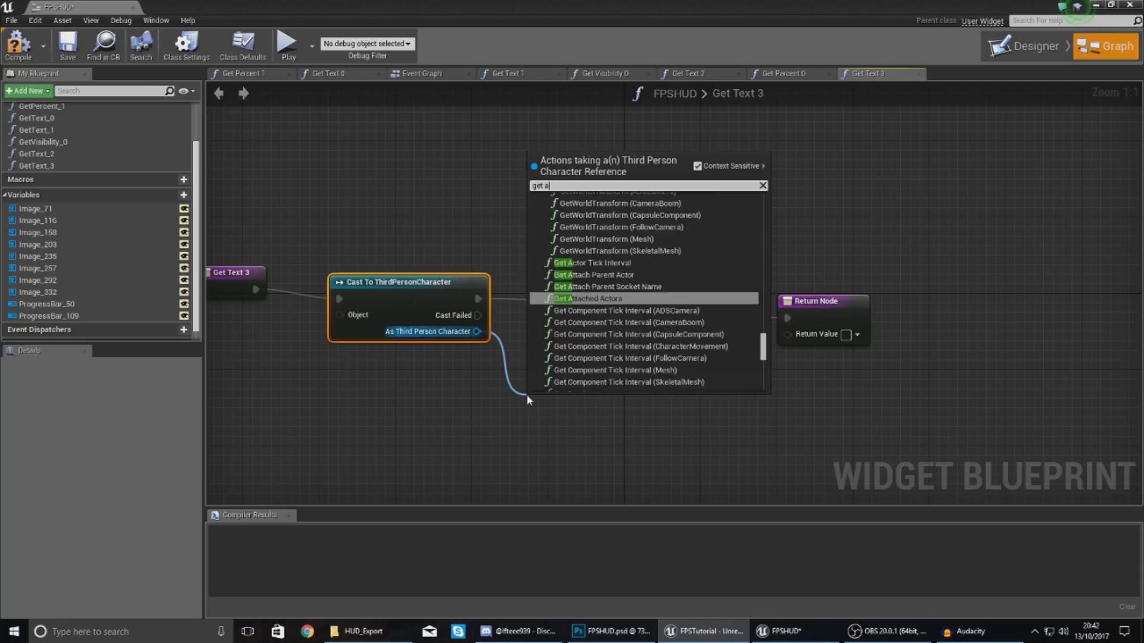
{"action": "key", "text": "Return"}
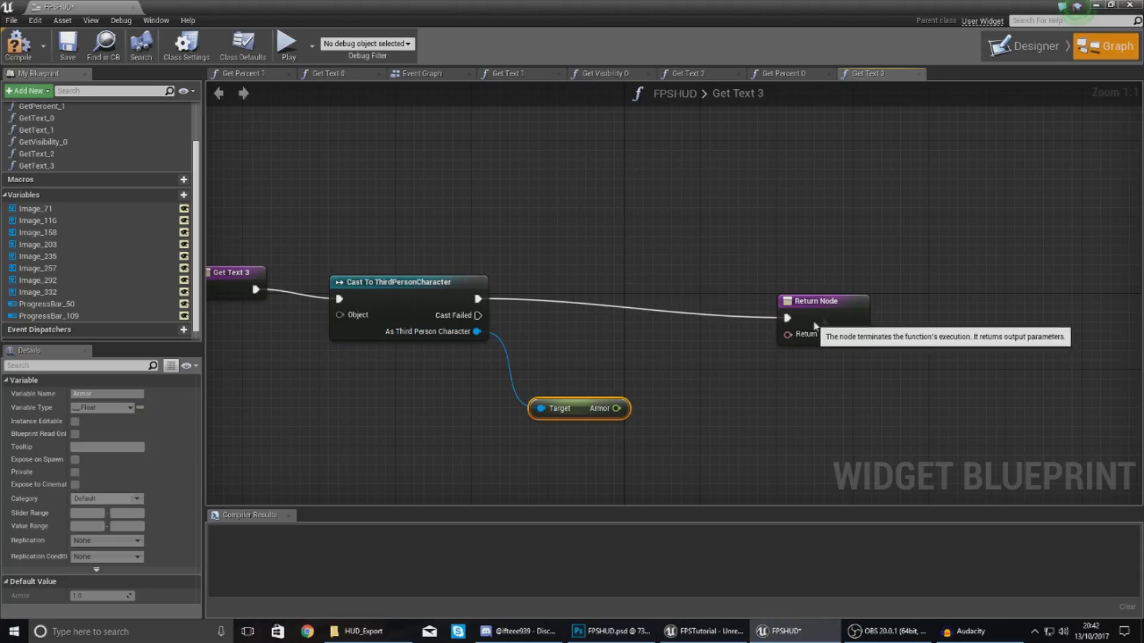
{"action": "left_click_drag", "start_coordinate": [792, 327], "coordinate": [888, 288]}
{"action": "left_click", "coordinate": [612, 410]}
{"action": "left_click_drag", "start_coordinate": [614, 411], "coordinate": [736, 372]}
{"action": "type", "text": "float"}
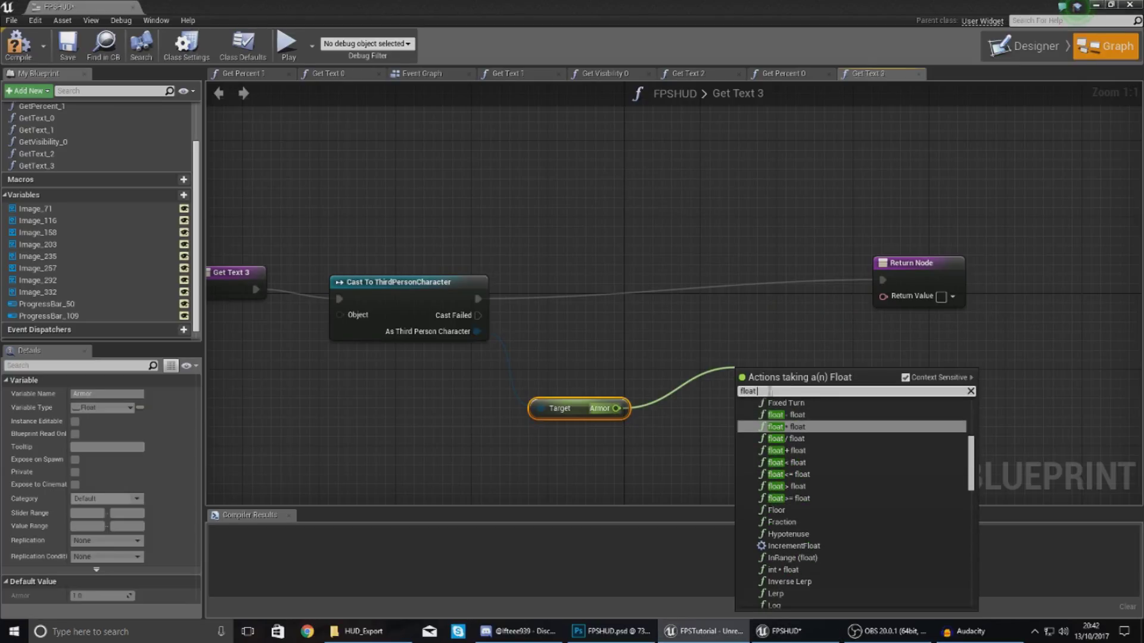
{"action": "left_click", "coordinate": [785, 427]}
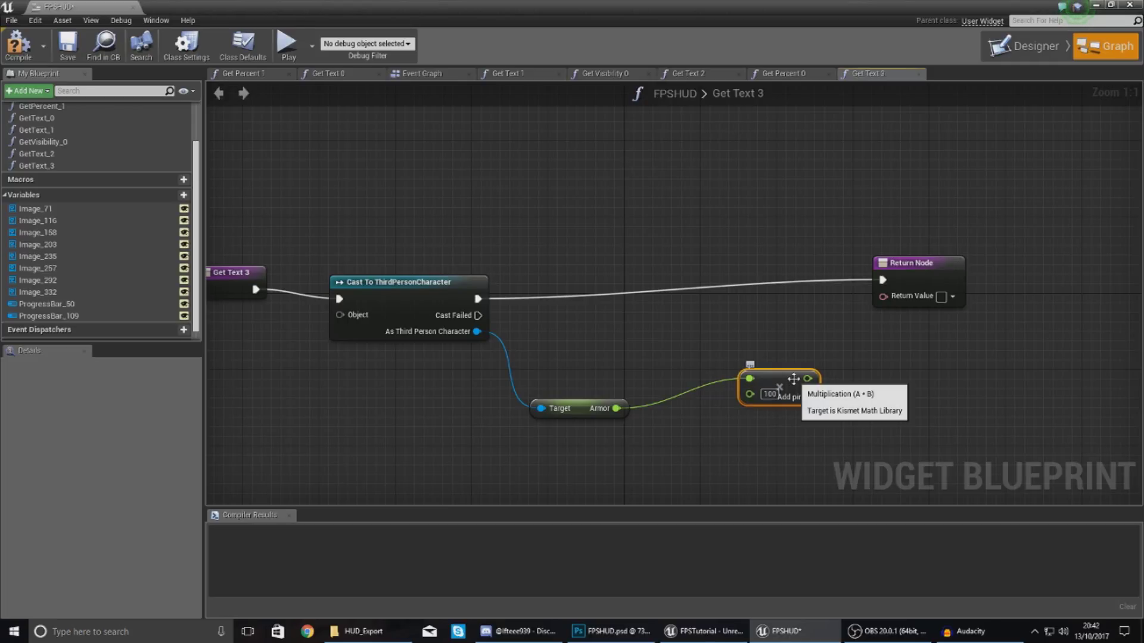
{"action": "left_click_drag", "start_coordinate": [808, 378], "coordinate": [883, 296]}
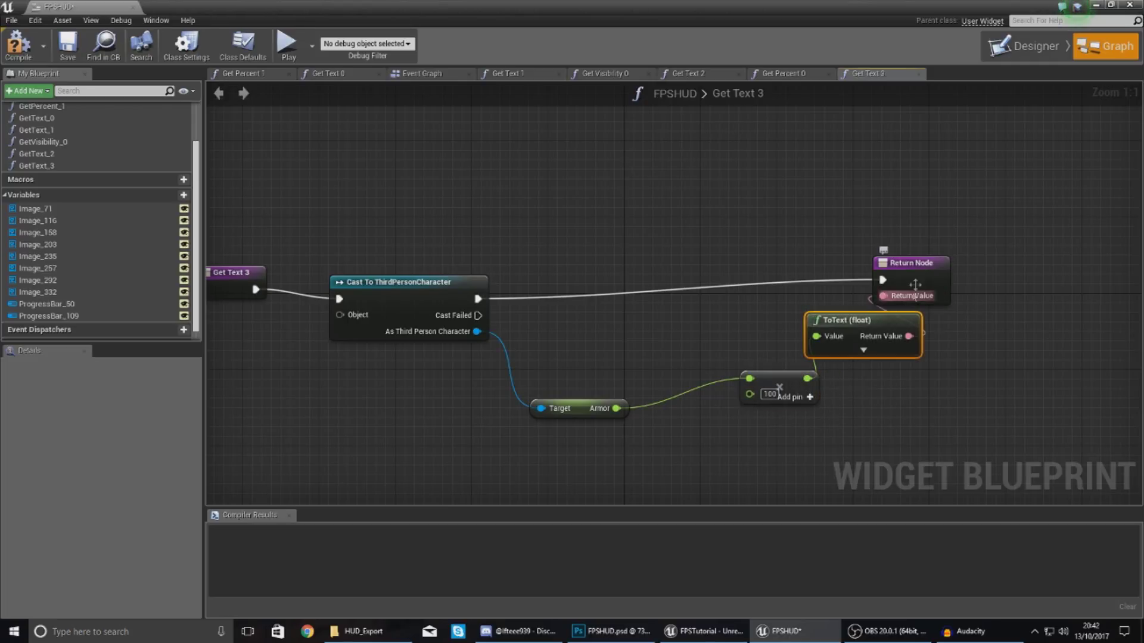
{"action": "left_click", "coordinate": [863, 351]}
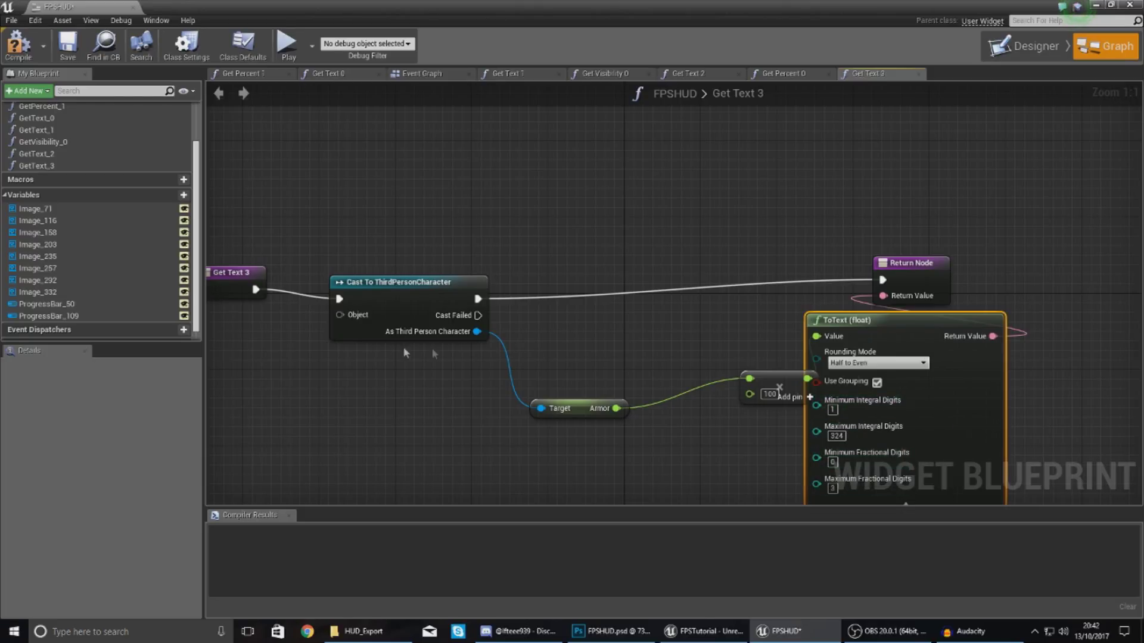
Feed Get Player Character into the cast's Object input.
{"action": "left_click_drag", "start_coordinate": [340, 315], "coordinate": [270, 395]}
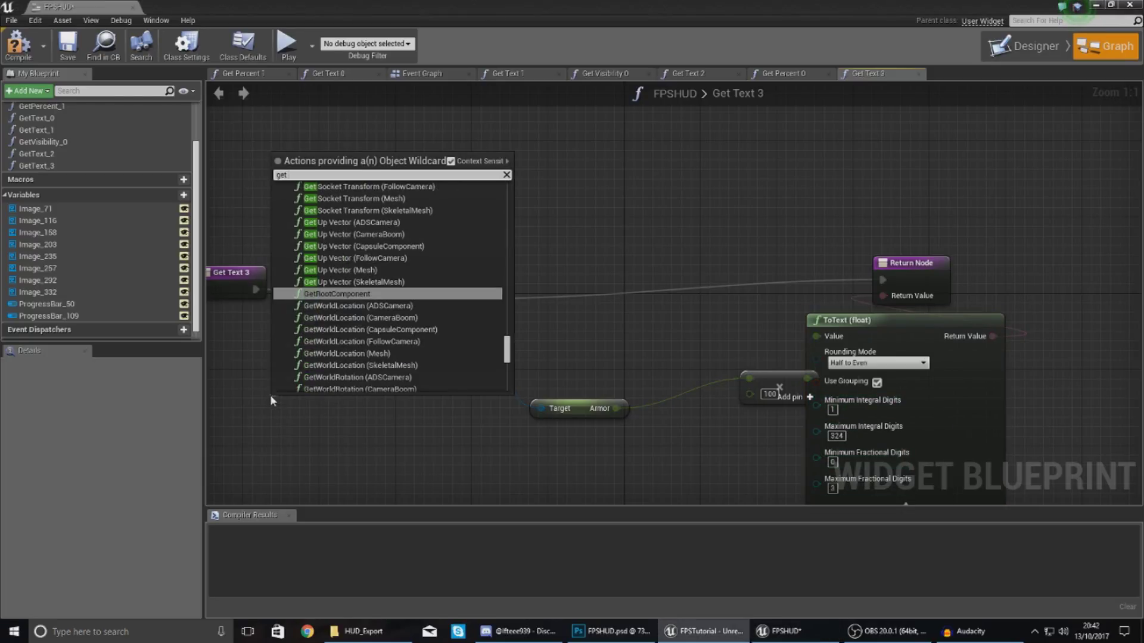
{"action": "type", "text": "get obje"}
{"action": "key", "text": "BackSpace"}
{"action": "key", "text": "BackSpace"}
{"action": "key", "text": "BackSpace"}
{"action": "key", "text": "BackSpace"}
{"action": "type", "text": "player charac"}
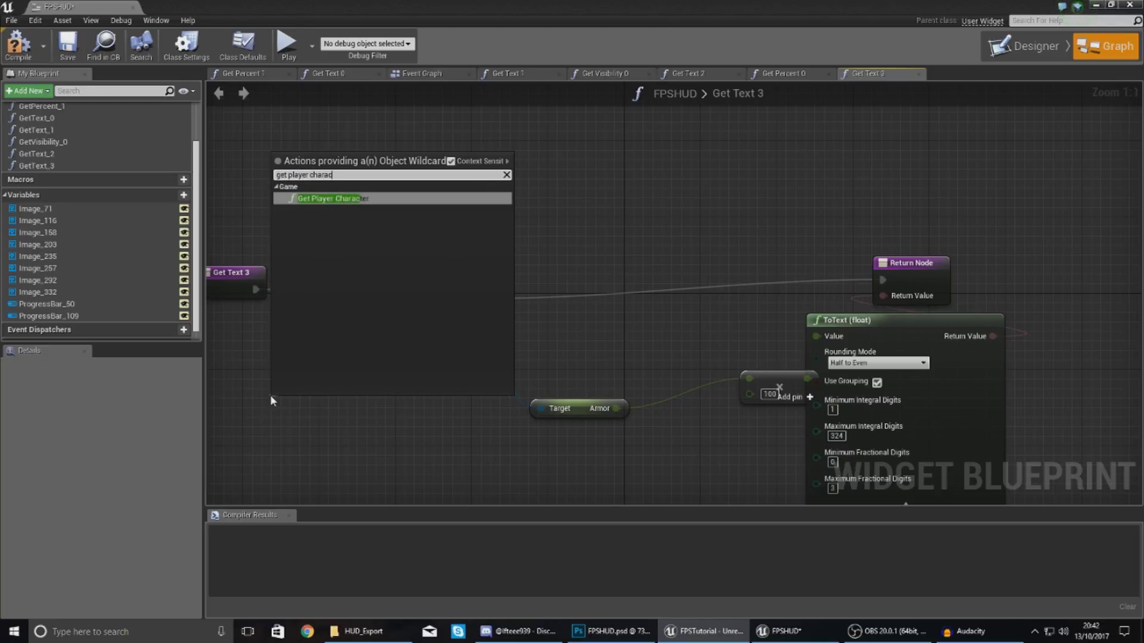
{"action": "key", "text": "Return"}
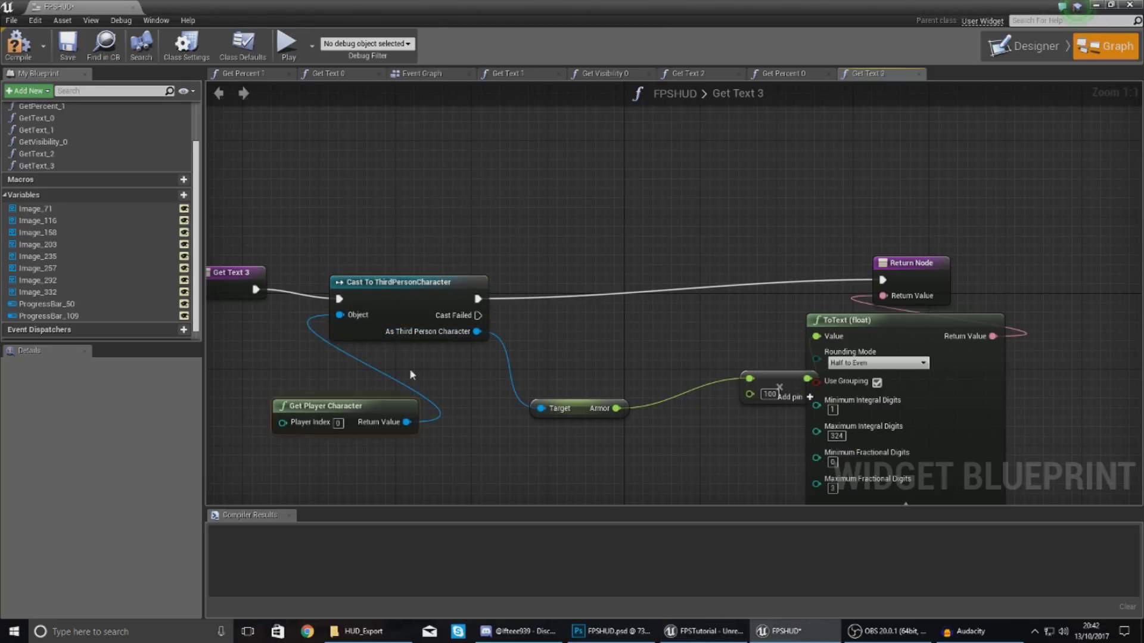
Compile FPSHUD, close its editor, and start a play test.
{"action": "left_click", "coordinate": [26, 59]}
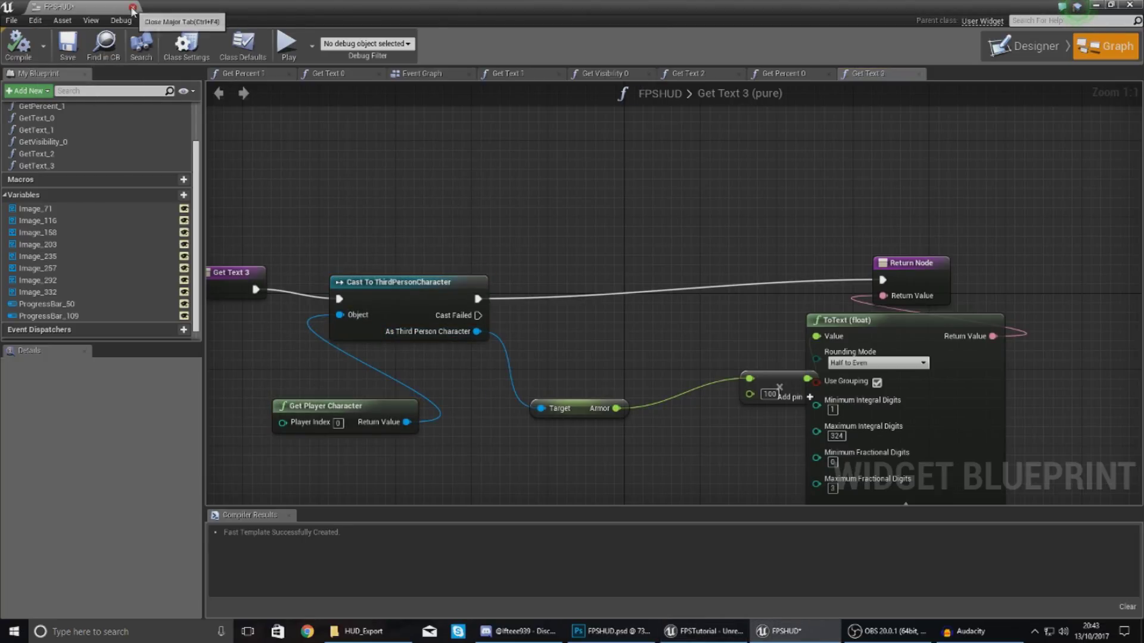
{"action": "left_click", "coordinate": [133, 7]}
{"action": "left_click", "coordinate": [590, 48]}
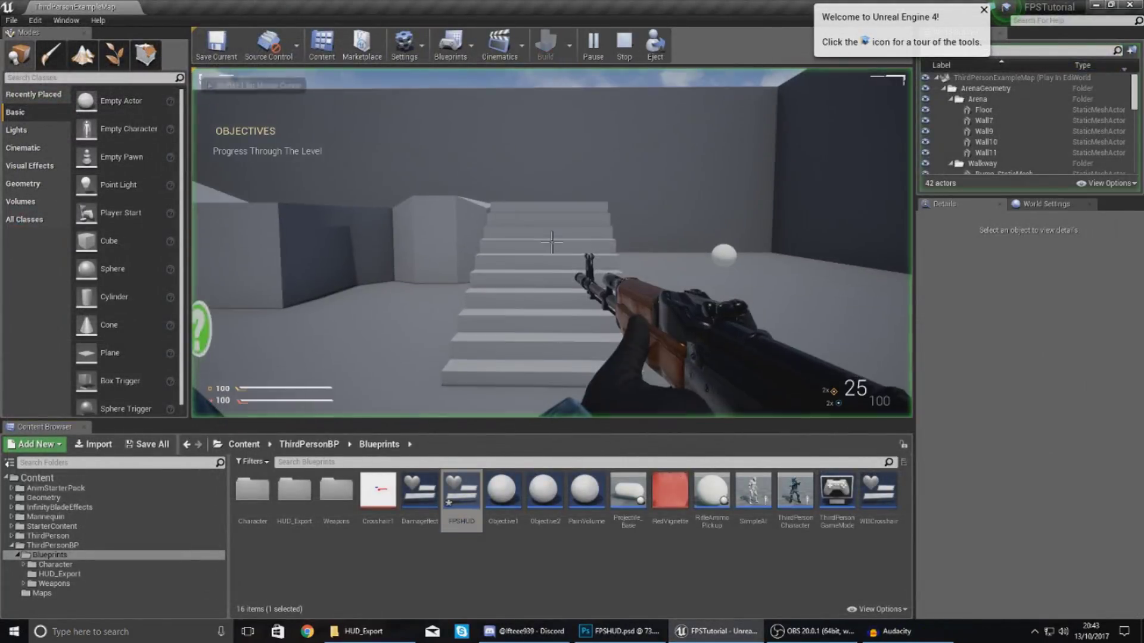
Play-test until armor drops to 55 and recovers, then stop and reopen FPSHUD.
{"action": "key", "text": "w"}
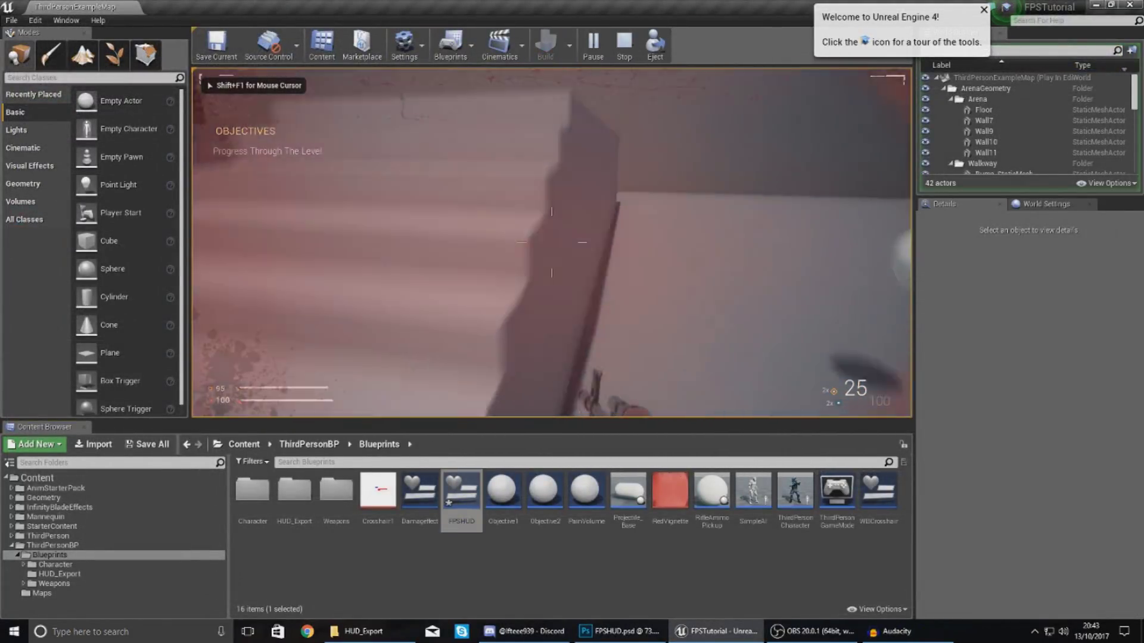
{"action": "key", "text": "w"}
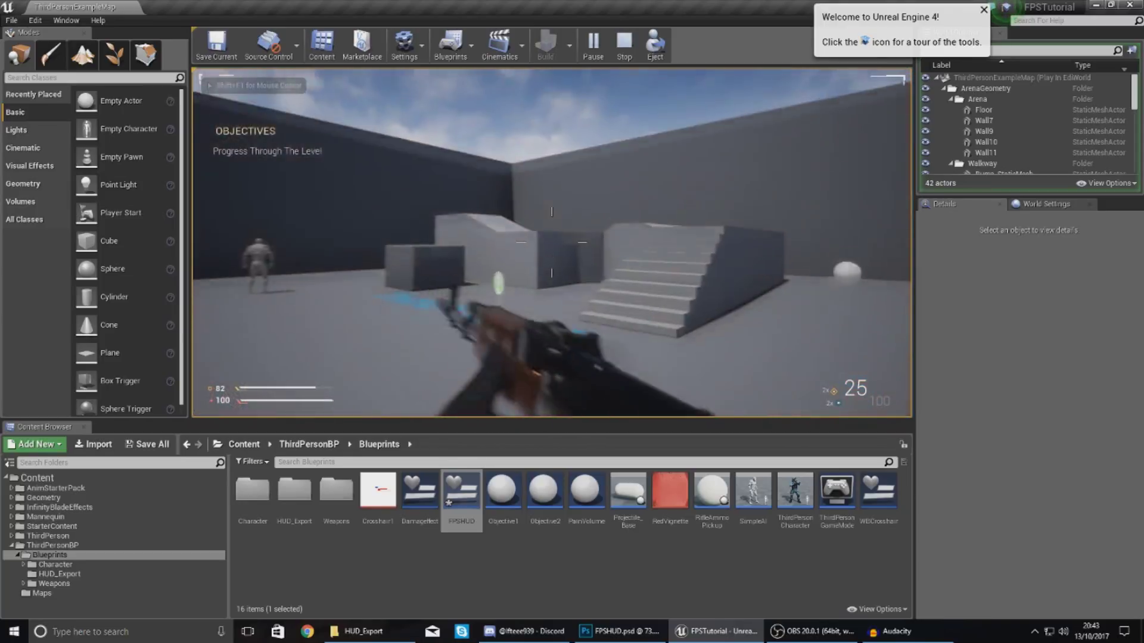
{"action": "key", "text": "s"}
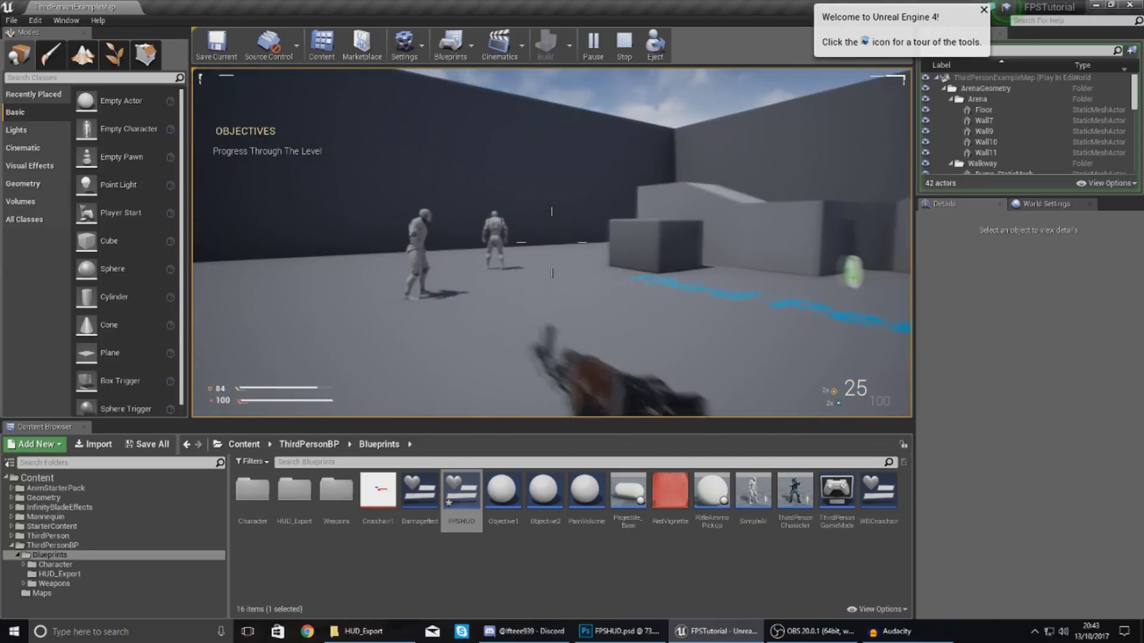
{"action": "key", "text": "a"}
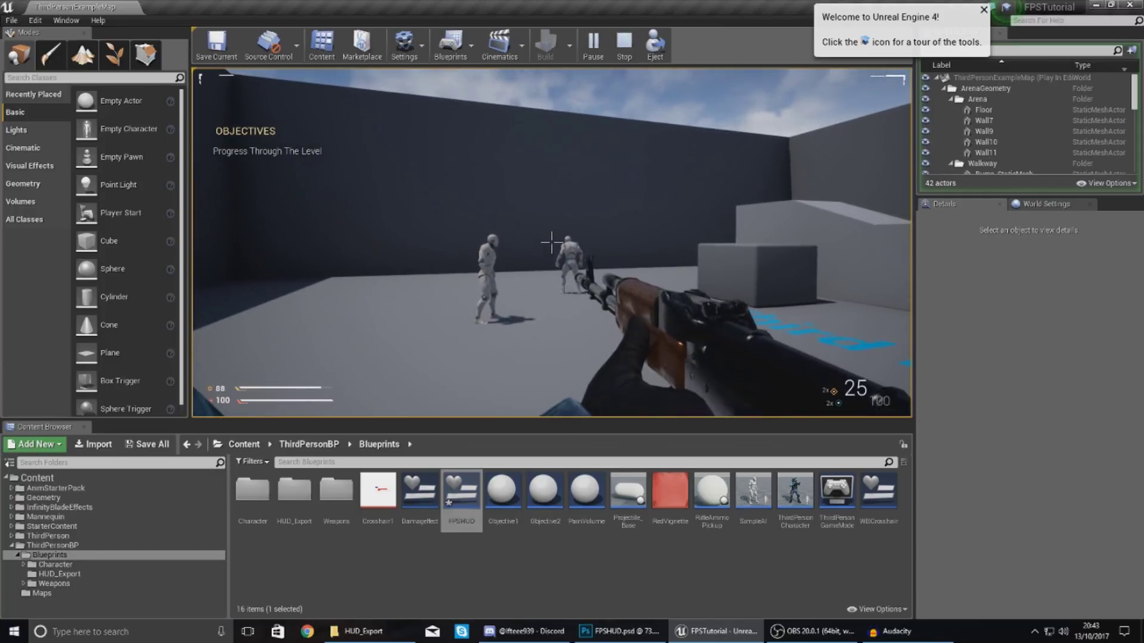
{"action": "key", "text": "Escape"}
{"action": "double_click", "coordinate": [450, 489]}
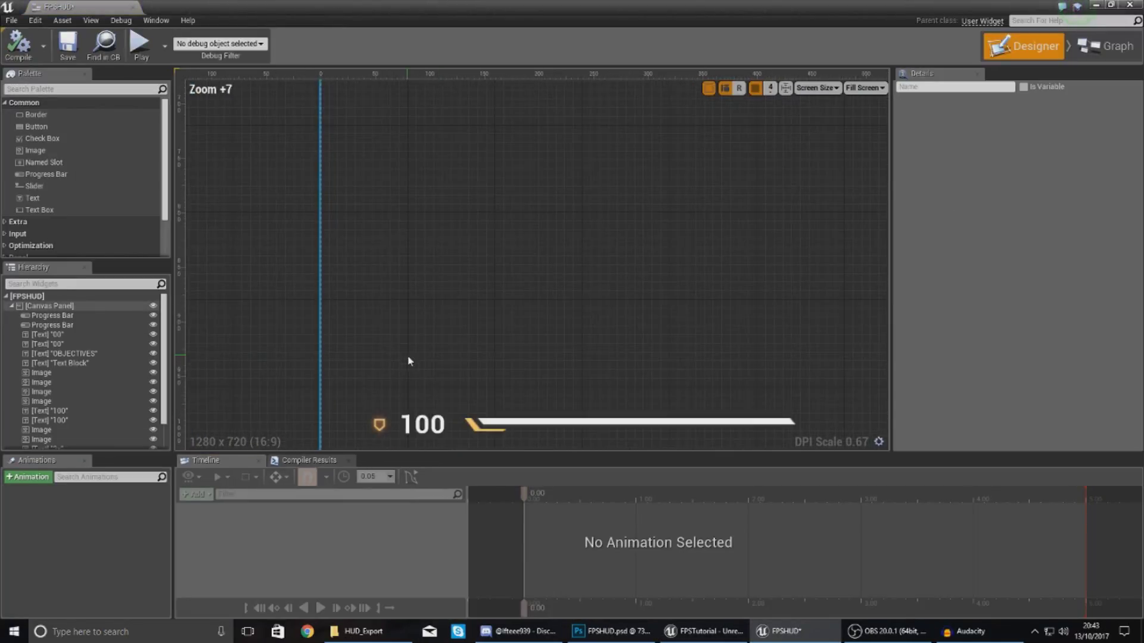
Create a Get Text 4 binding for the health text with a Cast To ThirdPersonCharacter node.
{"action": "left_click", "coordinate": [447, 310]}
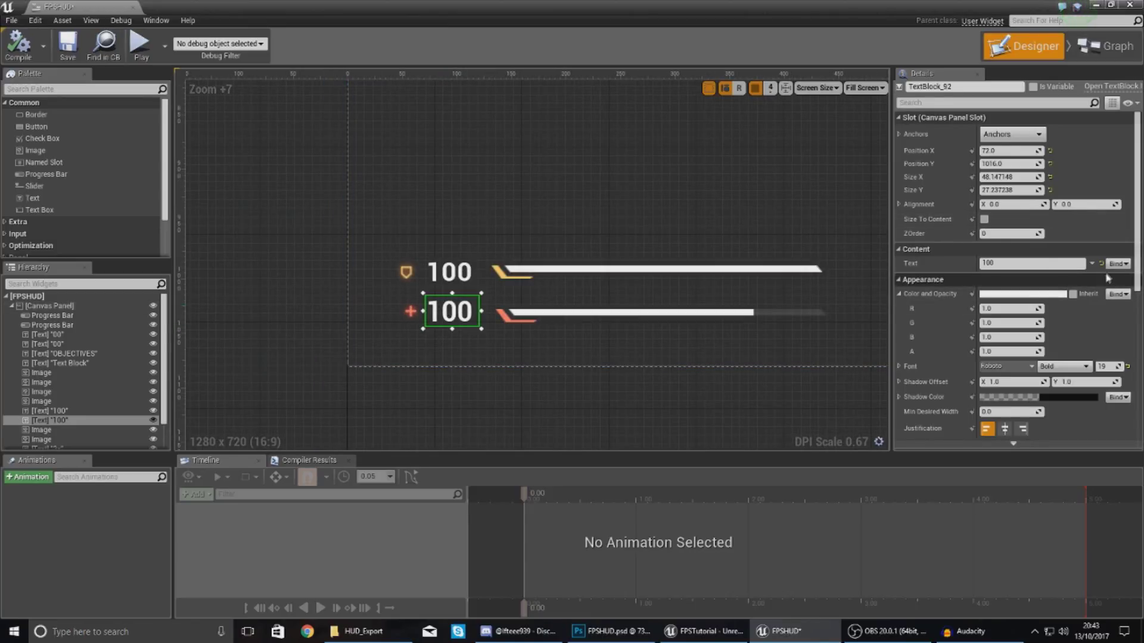
{"action": "left_click", "coordinate": [1112, 276]}
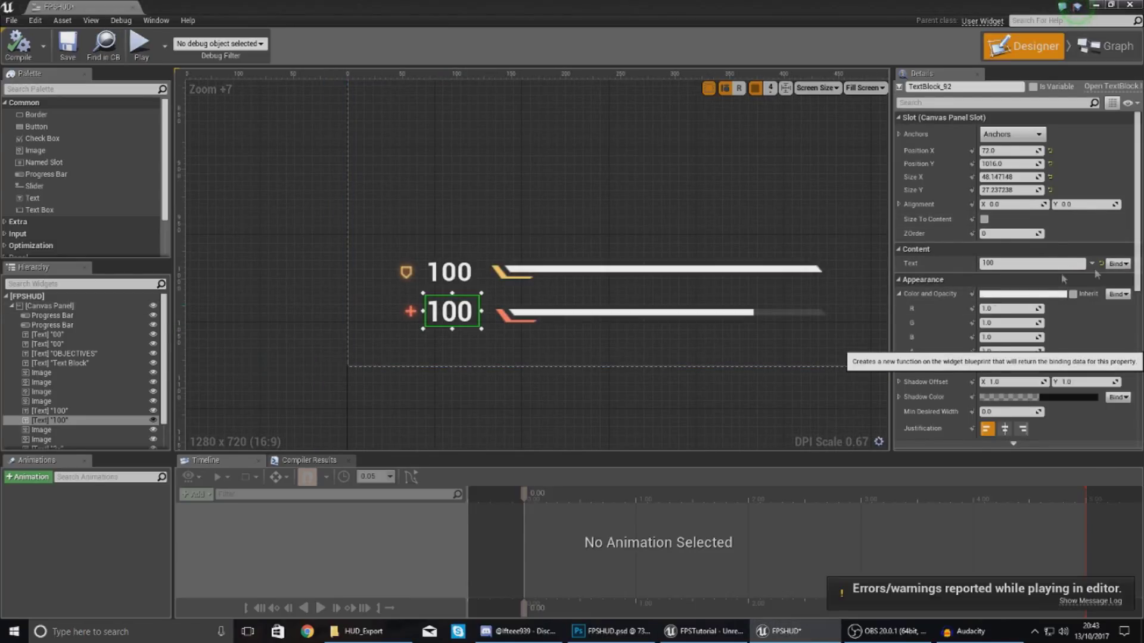
{"action": "left_click_drag", "start_coordinate": [615, 318], "coordinate": [209, 301]}
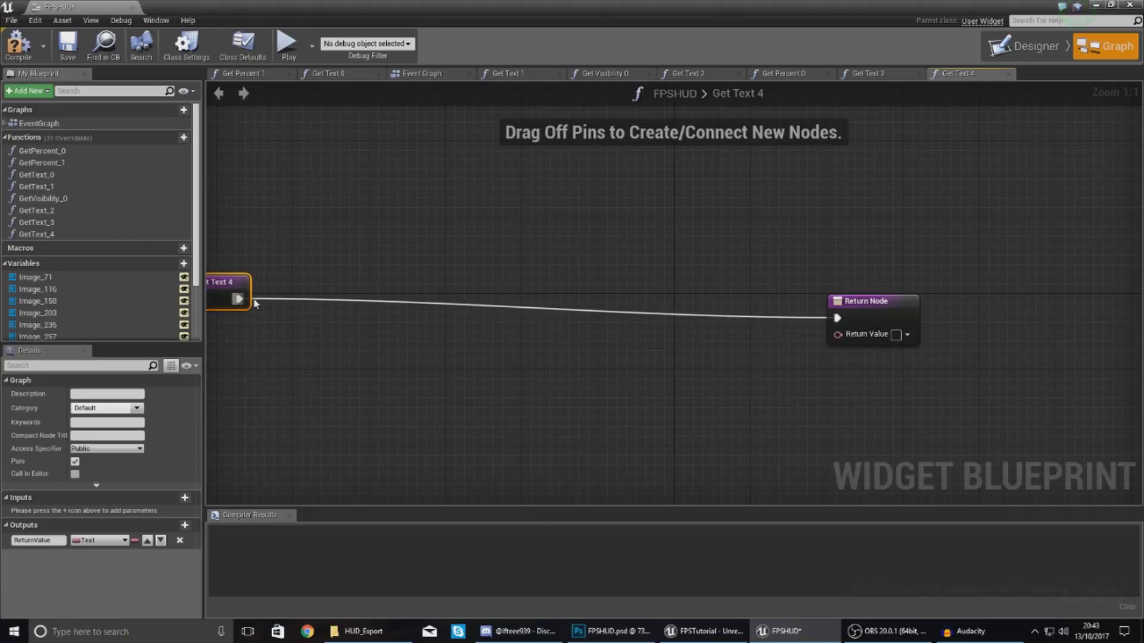
{"action": "left_click_drag", "start_coordinate": [281, 290], "coordinate": [302, 284]}
{"action": "type", "text": "cast to thirdpers"}
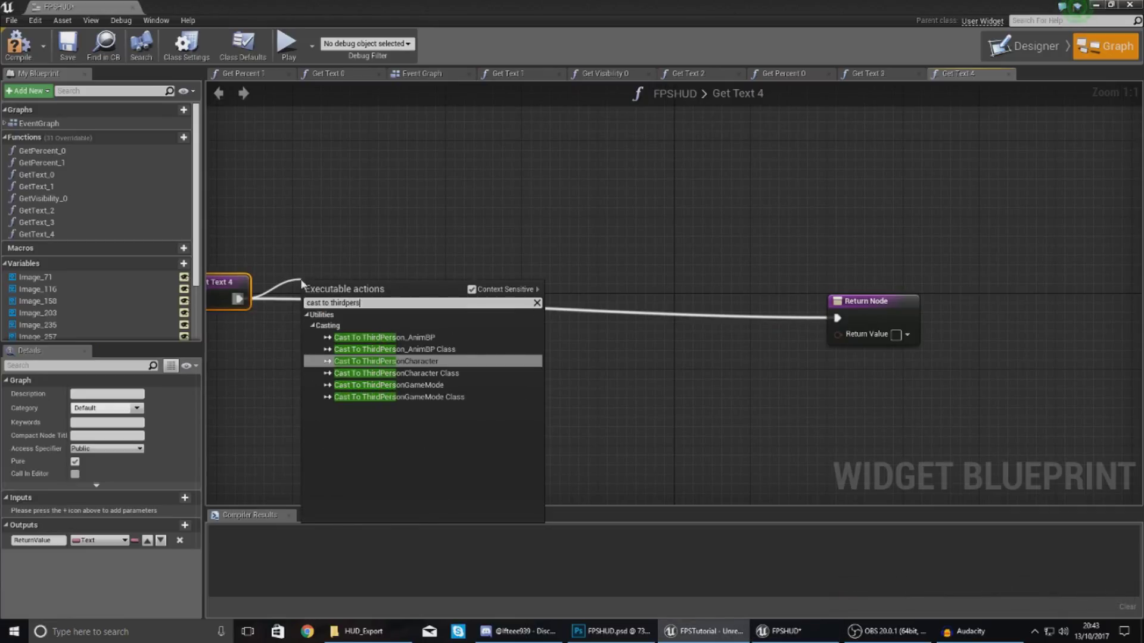
{"action": "key", "text": "Return"}
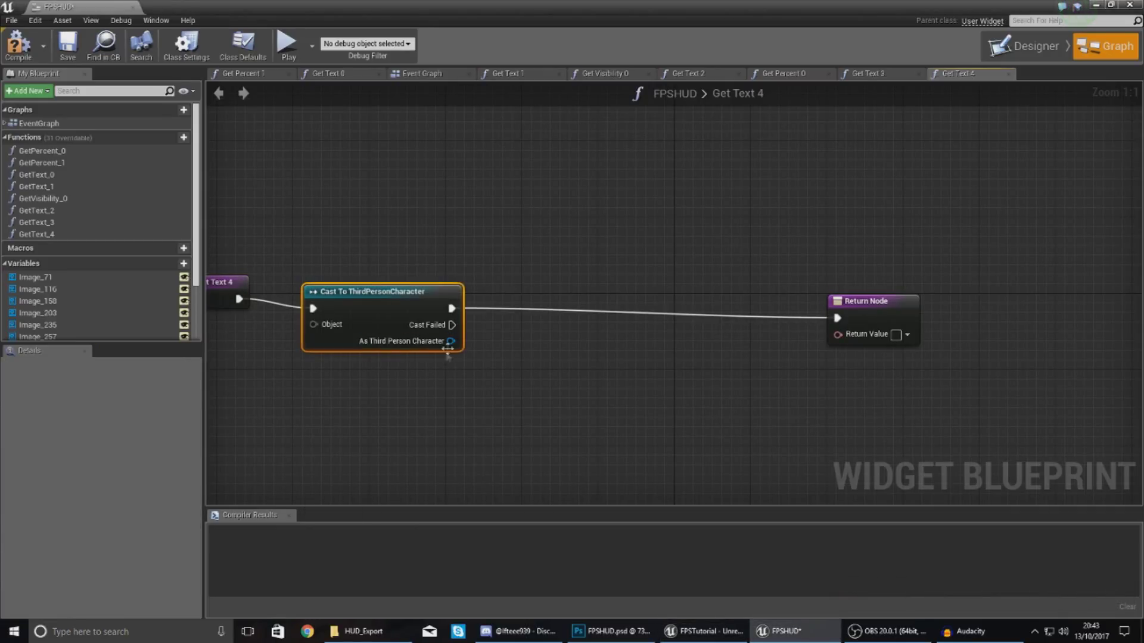
Get the cast character's Health and pass it into a float math node.
{"action": "left_click_drag", "start_coordinate": [517, 402], "coordinate": [517, 402]}
{"action": "type", "text": "get health"}
{"action": "key", "text": "Return"}
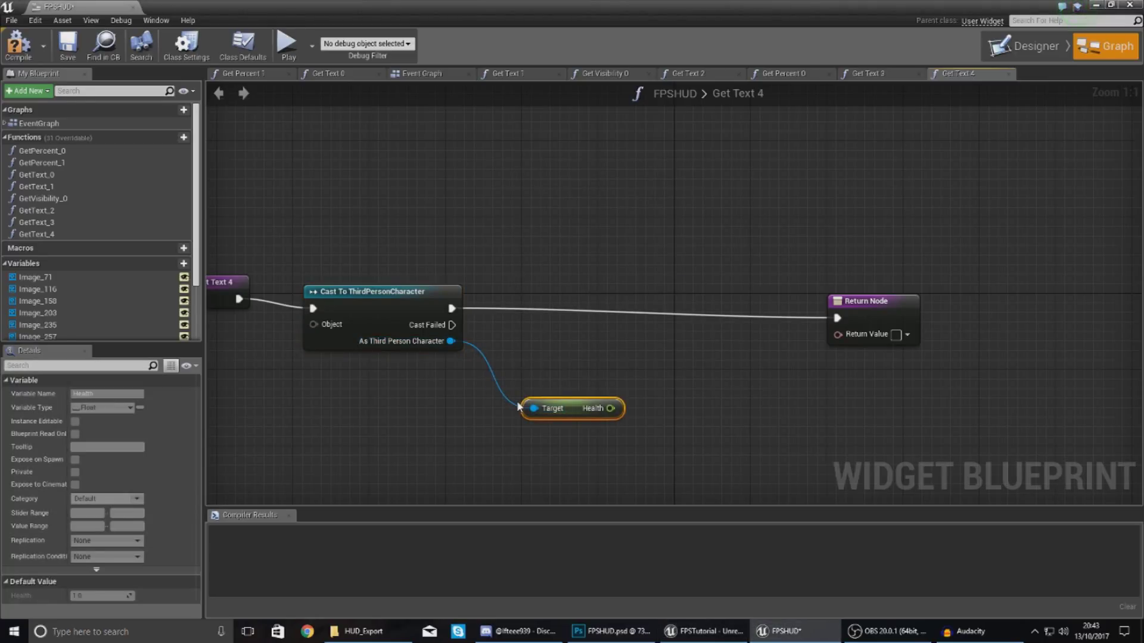
{"action": "left_click_drag", "start_coordinate": [610, 408], "coordinate": [739, 407]}
{"action": "type", "text": "float"}
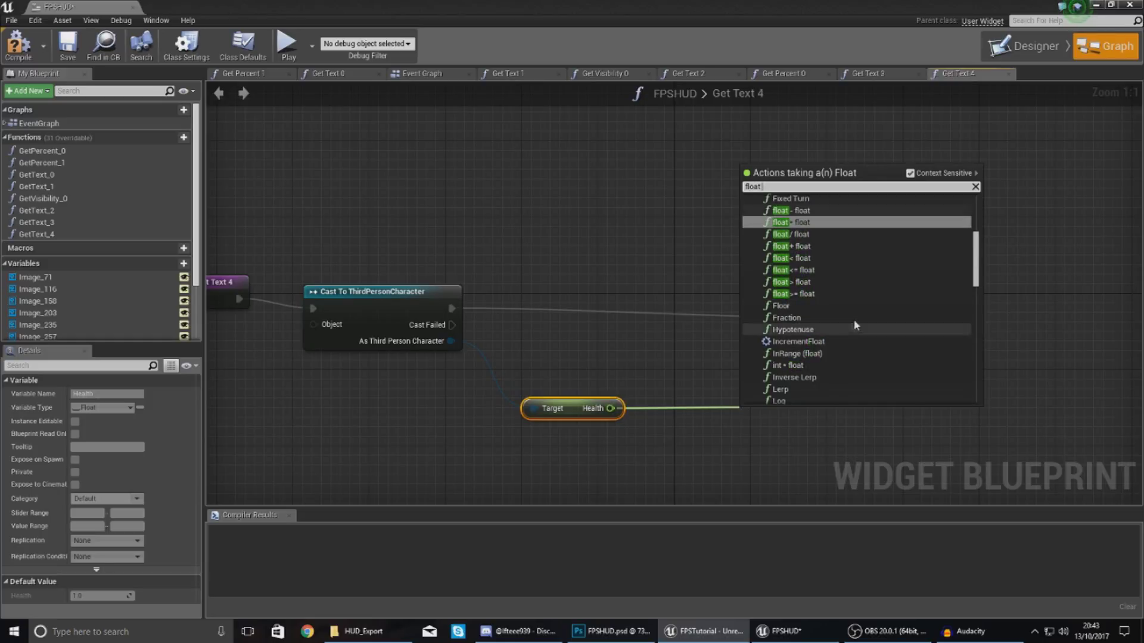
{"action": "key", "text": "Return"}
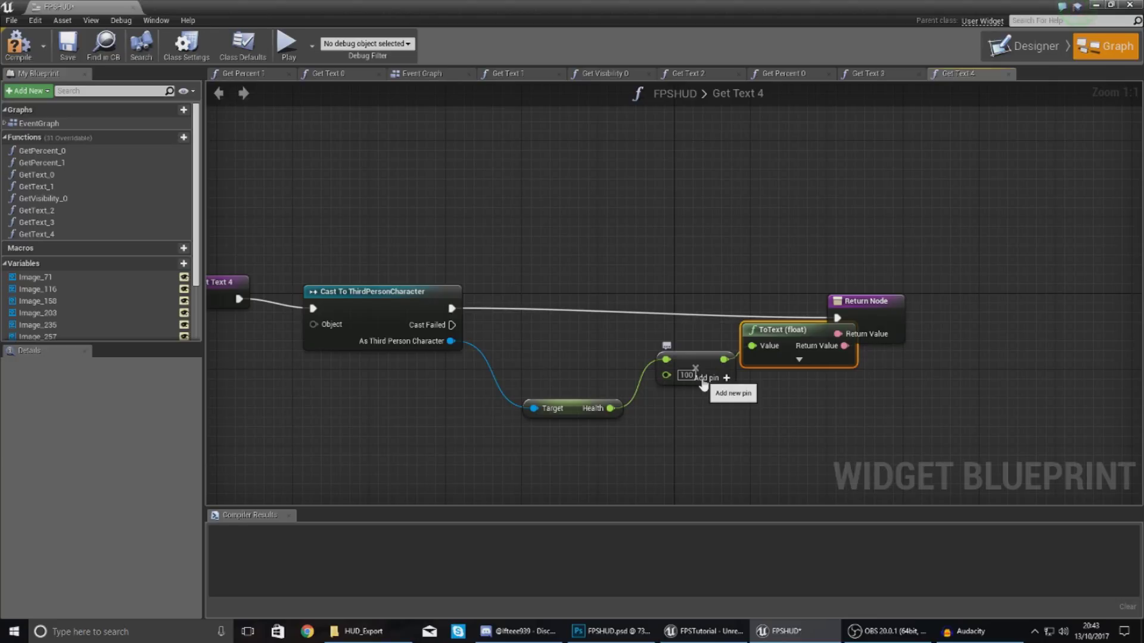
Feed Get Player Character into the cast's Object input and close the FPSHUD editor.
{"action": "right_click_drag", "start_coordinate": [265, 456], "coordinate": [522, 332]}
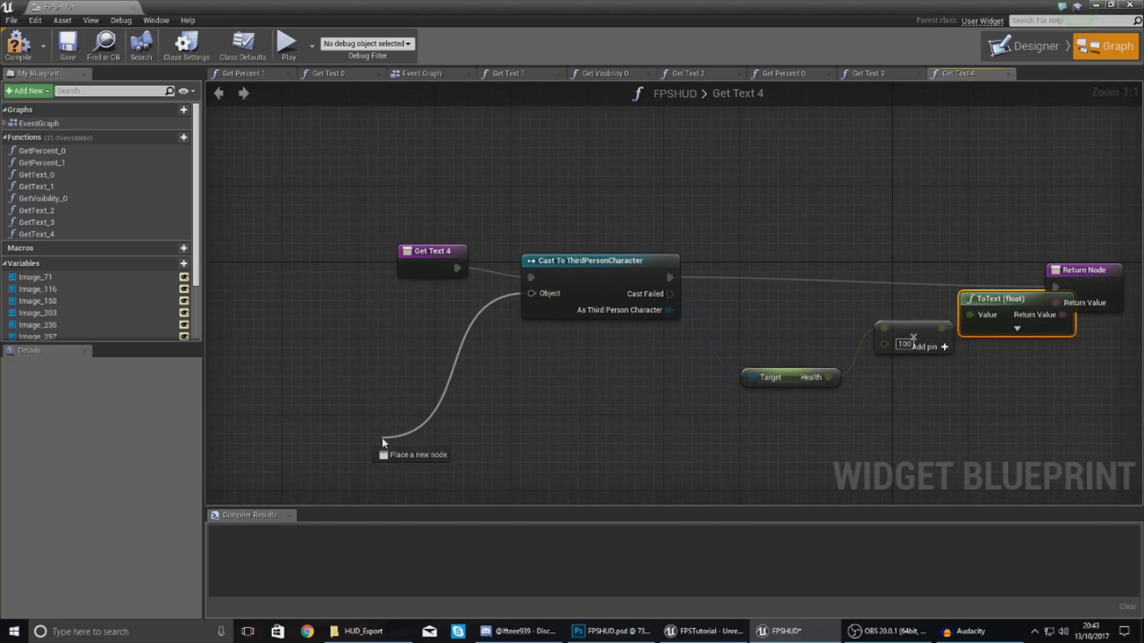
{"action": "left_click_drag", "start_coordinate": [383, 440], "coordinate": [382, 441]}
{"action": "type", "text": "get player charac"}
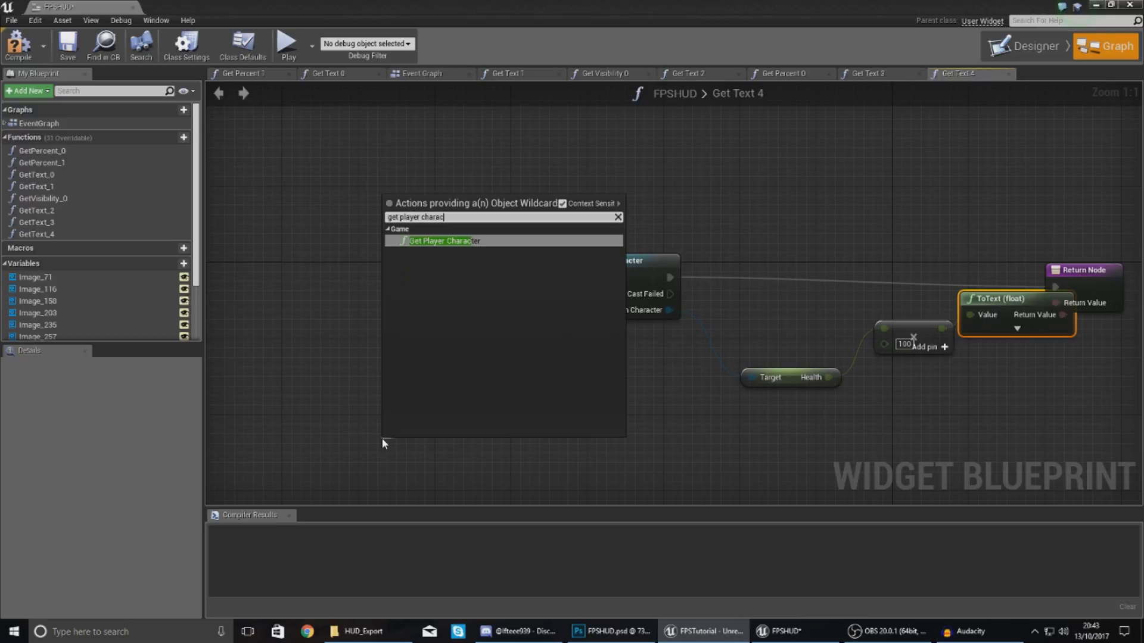
{"action": "key", "text": "Return"}
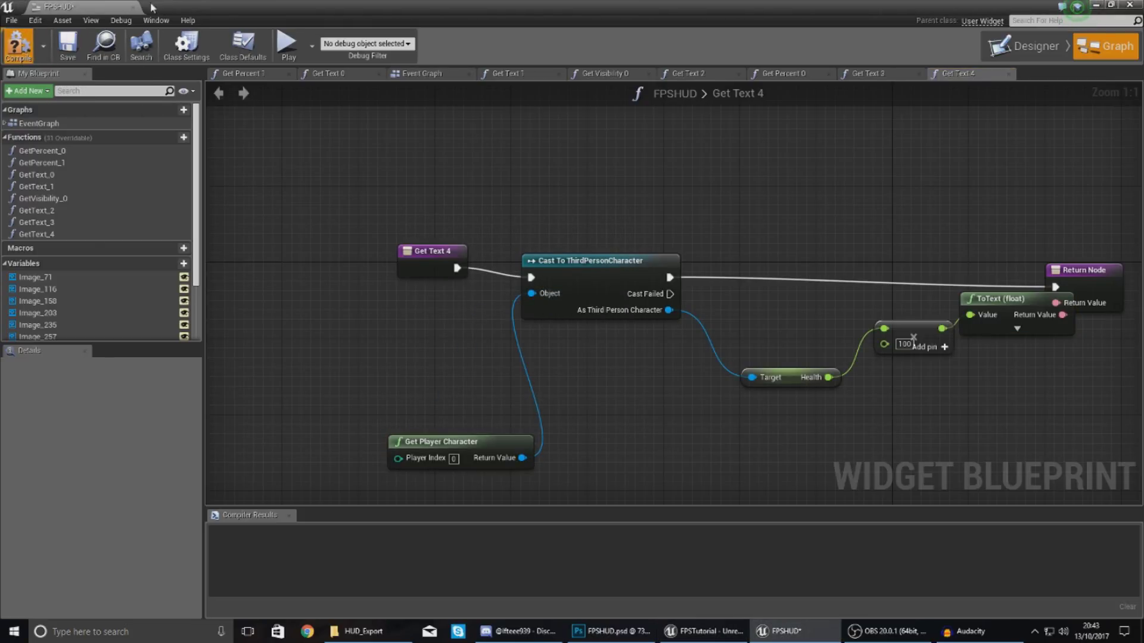
{"action": "left_click", "coordinate": [133, 7]}
Play-test around the arena until the HUD reads 101 and 100, then stop.
{"action": "left_click", "coordinate": [601, 55]}
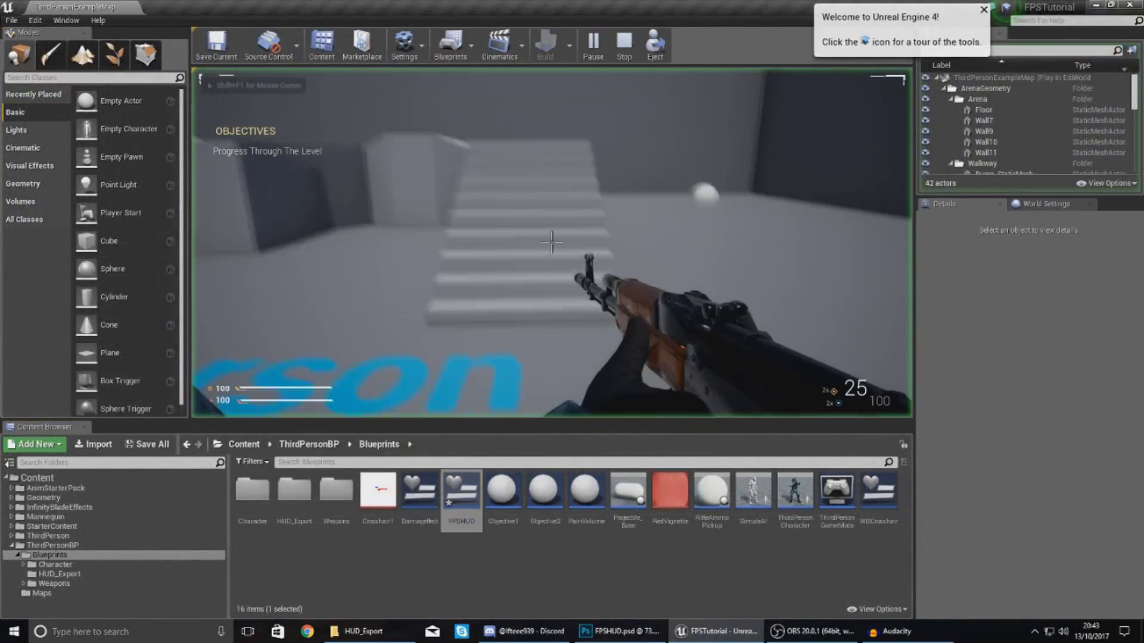
{"action": "key", "text": "w"}
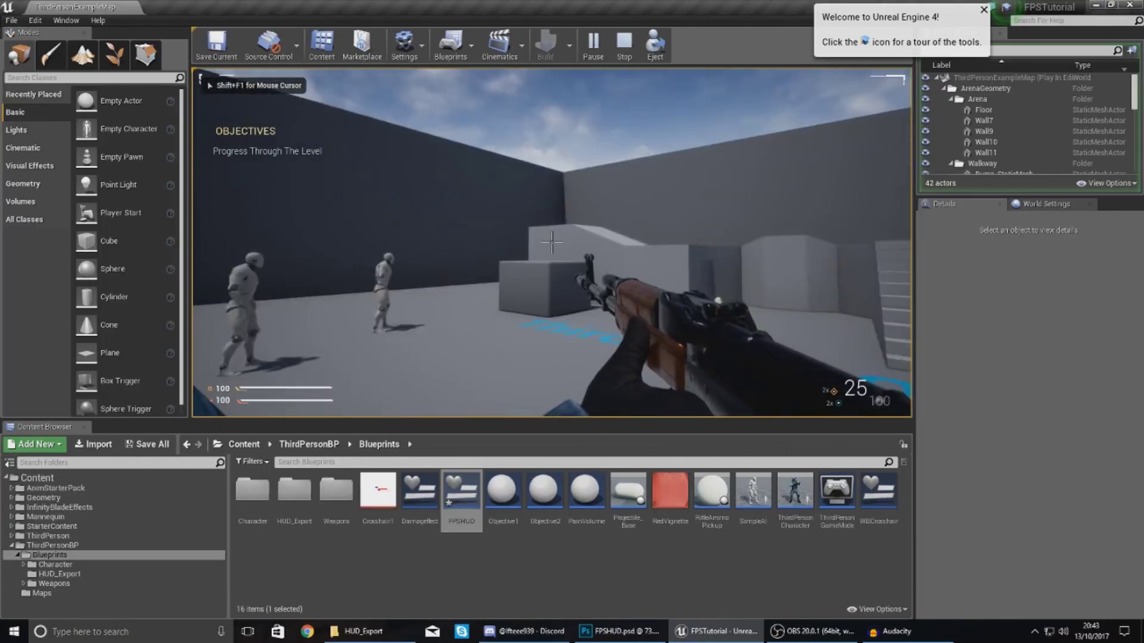
{"action": "key", "text": "w"}
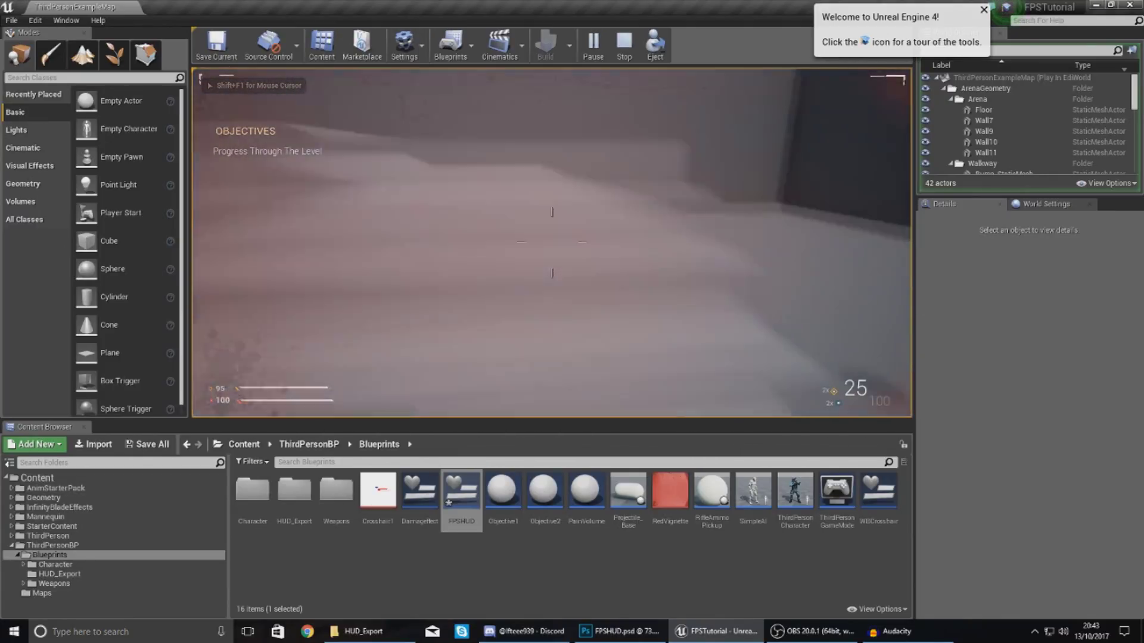
{"action": "key", "text": "w"}
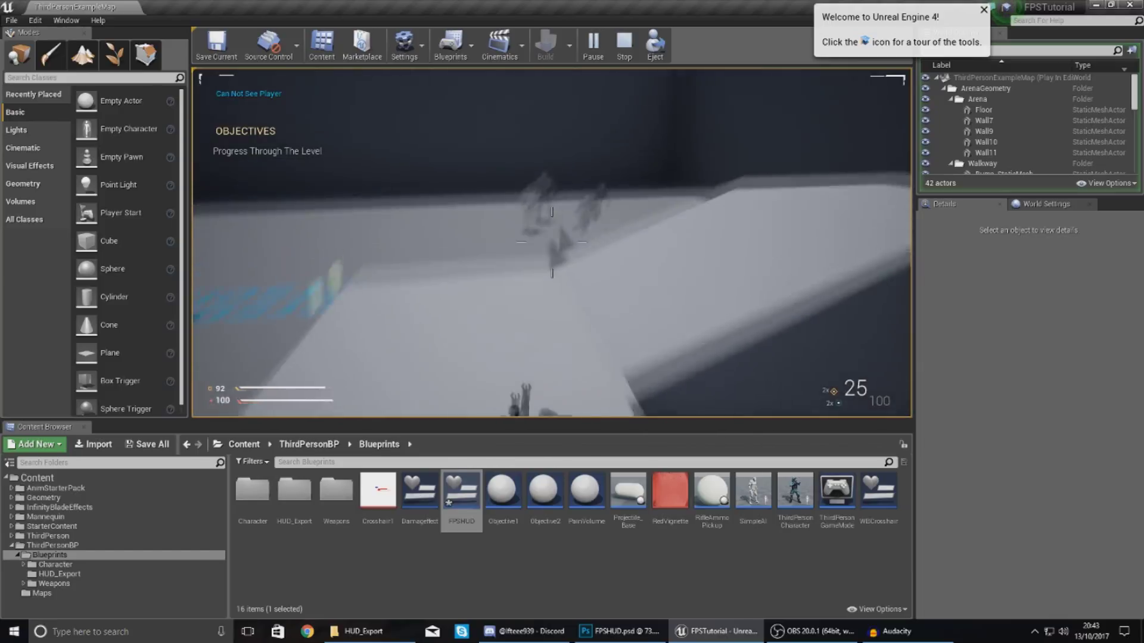
{"action": "key", "text": "w"}
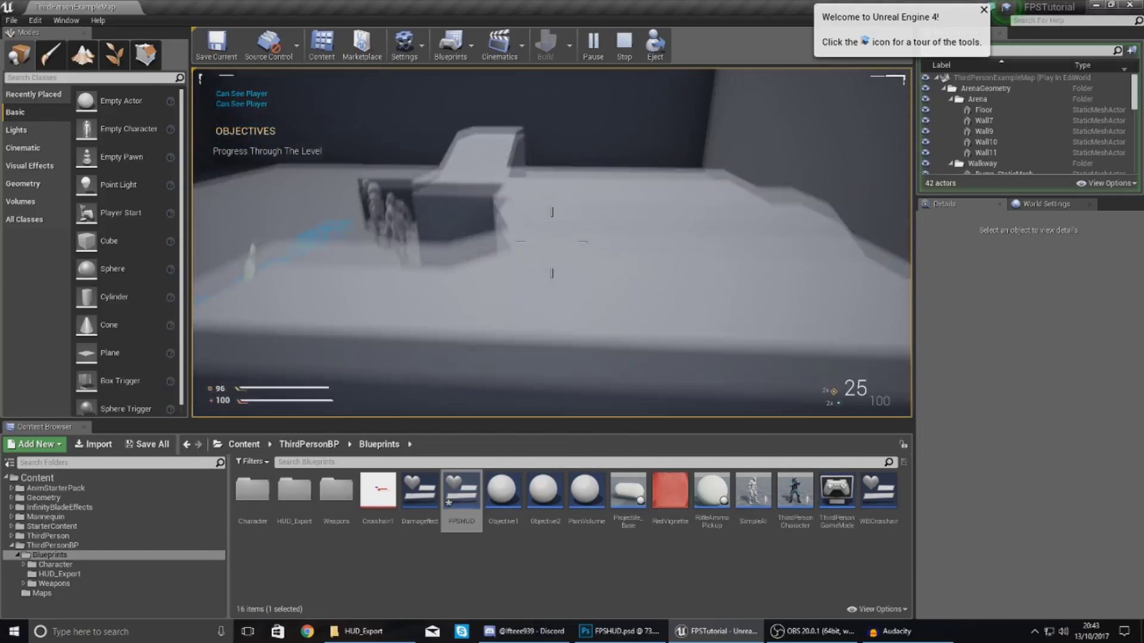
{"action": "key", "text": "w"}
{"action": "key", "text": "w"}
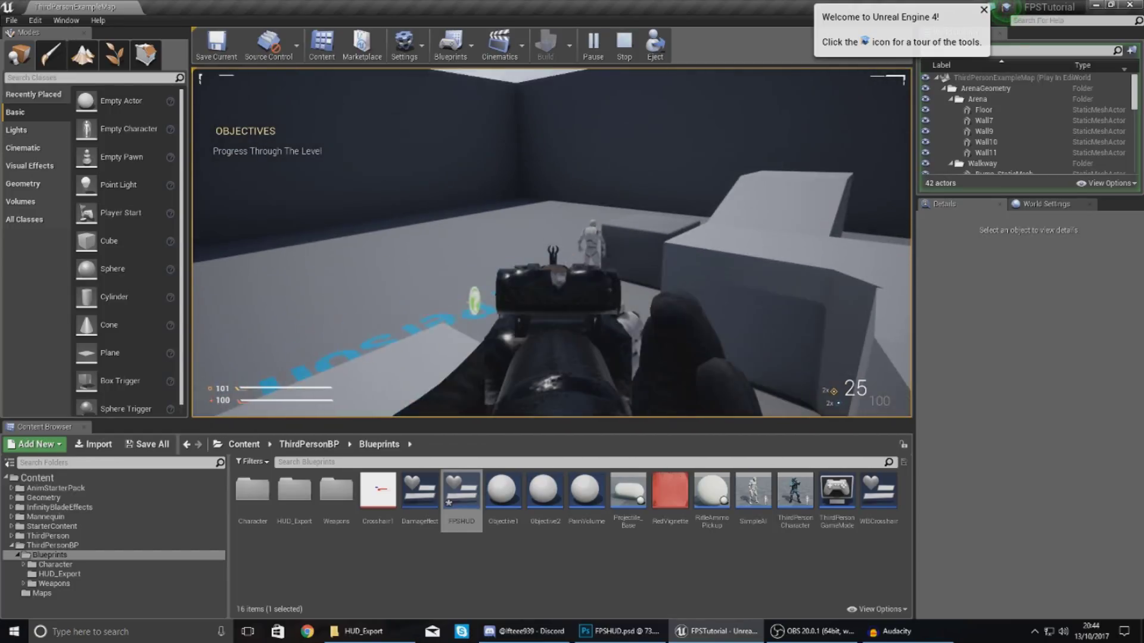
{"action": "right_click_drag", "start_coordinate": [551, 242], "coordinate": [614, 274]}
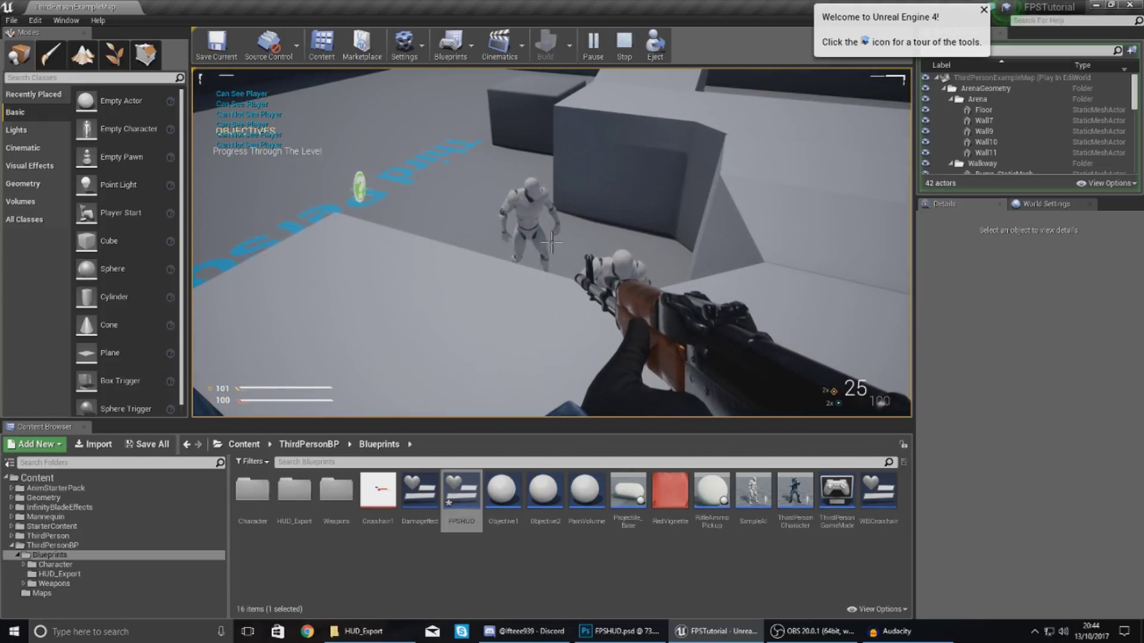
{"action": "key", "text": "w"}
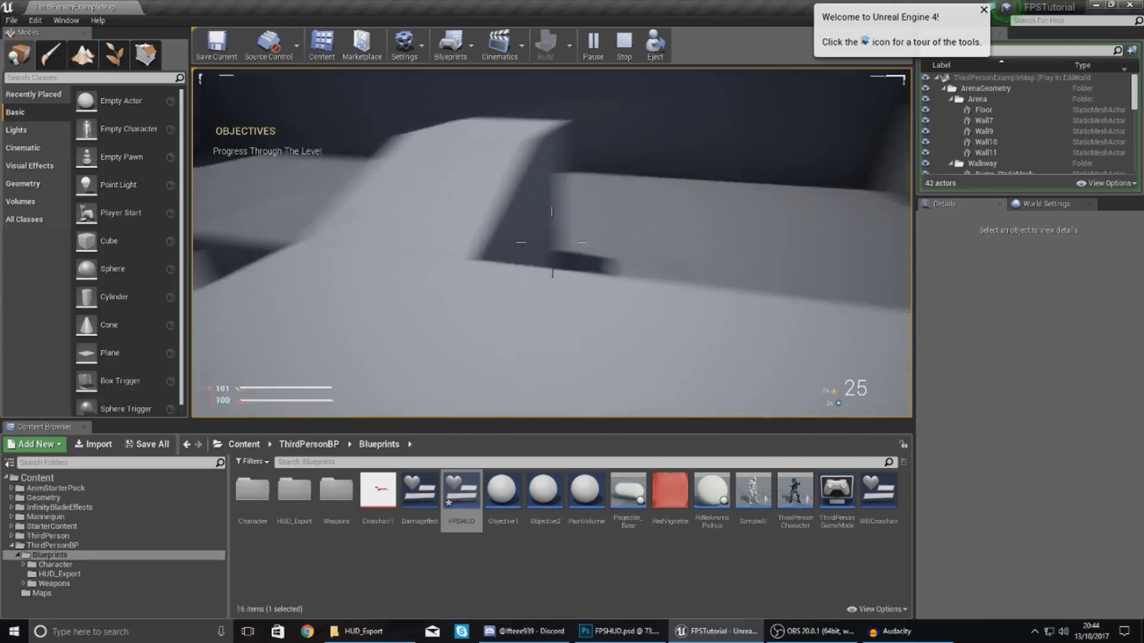
{"action": "key", "text": "w"}
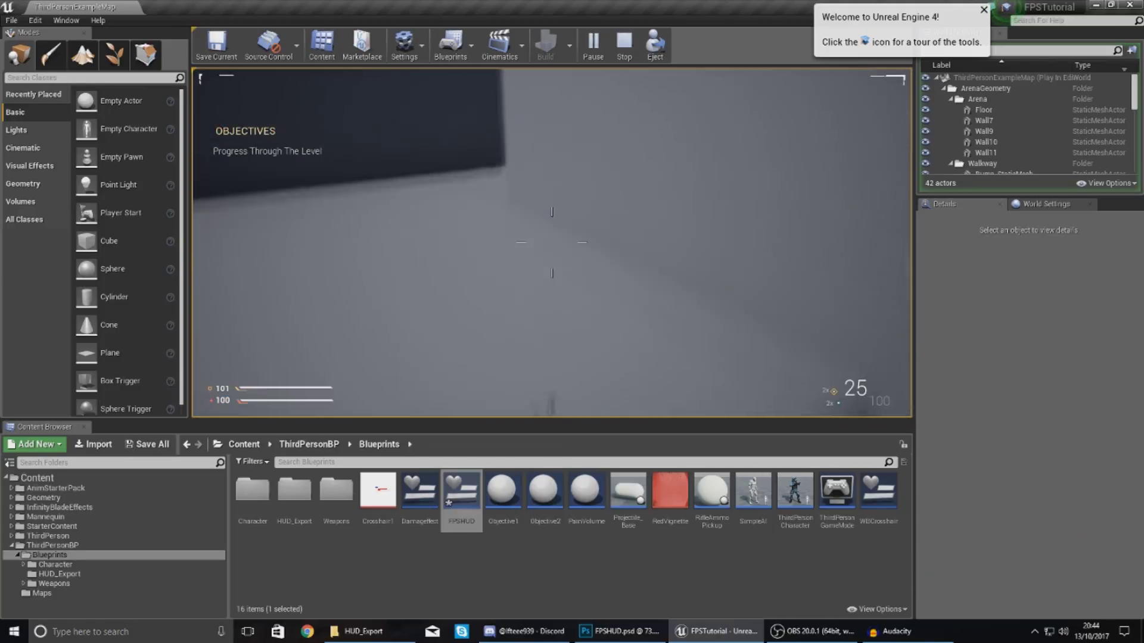
{"action": "key", "text": "Escape"}
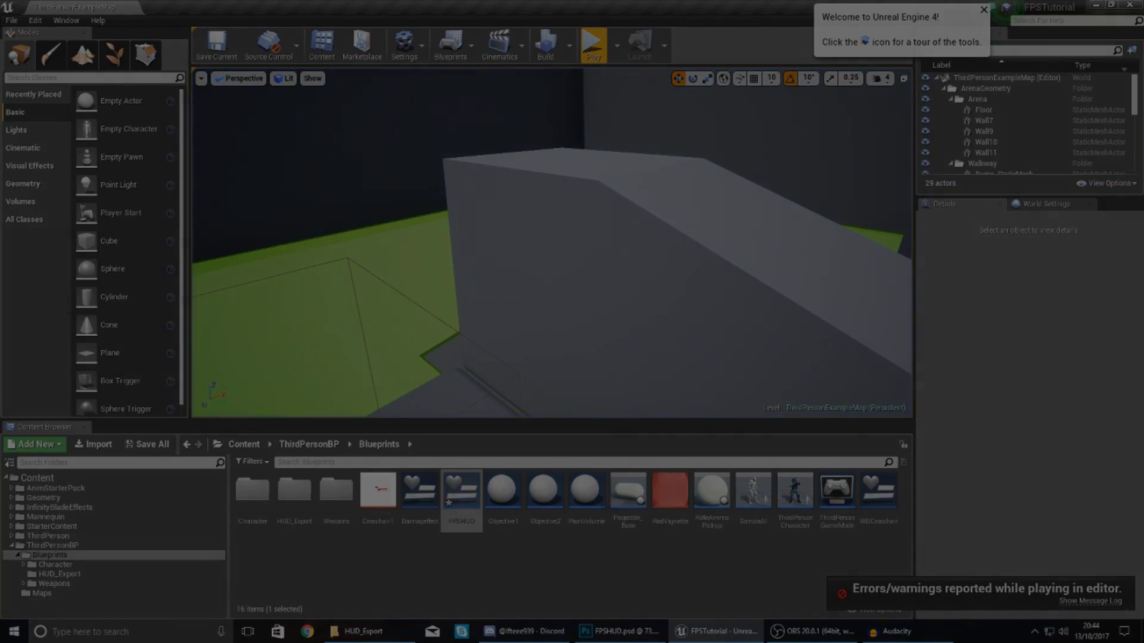